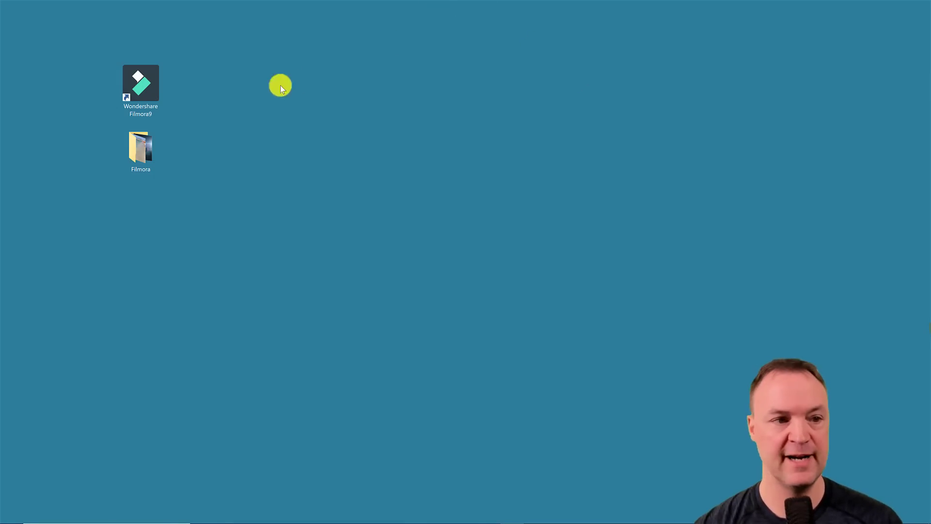
- Launch Wondershare Filmora9 from the desktop and create a new project
double_click(135, 82)
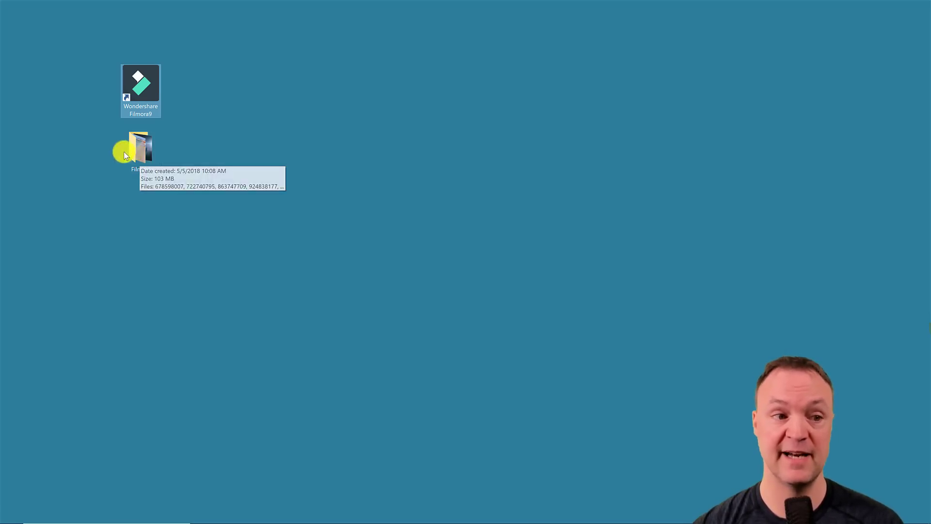
double_click(129, 83)
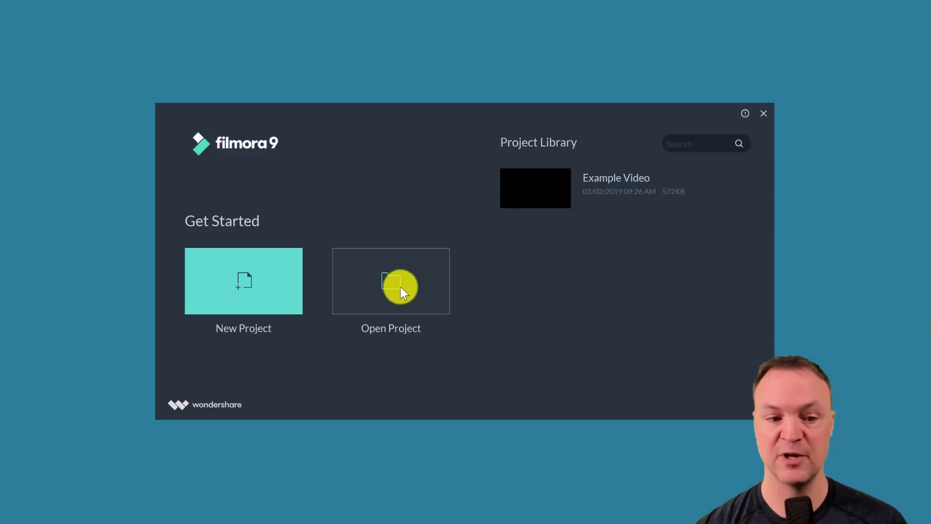
left_click(251, 281)
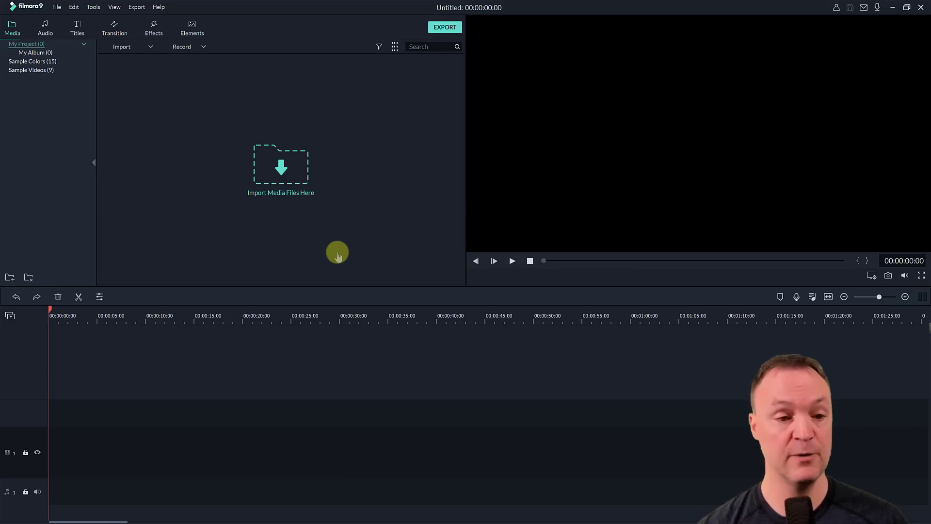
- Import the video 678598007 from the Filmora folder on the Desktop into the project's media library
left_click(293, 178)
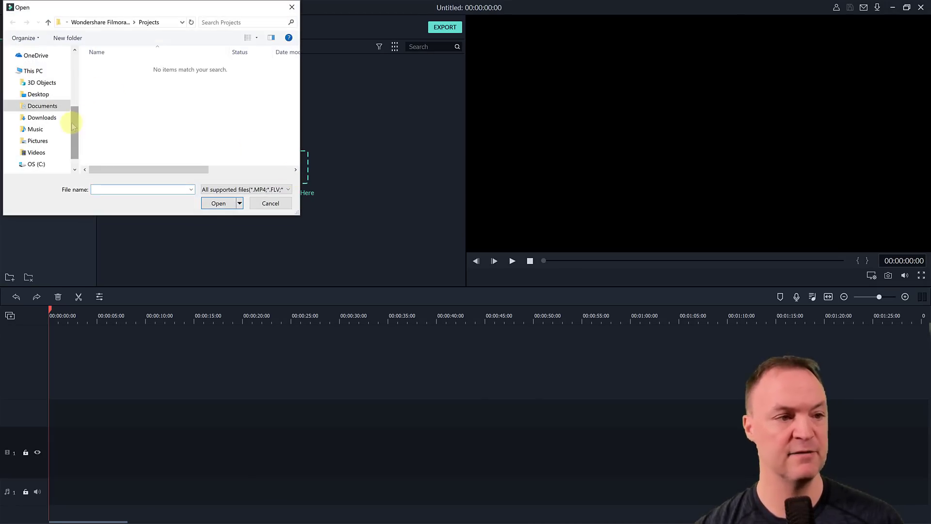
left_click_drag(72, 123, 71, 117)
left_click(49, 109)
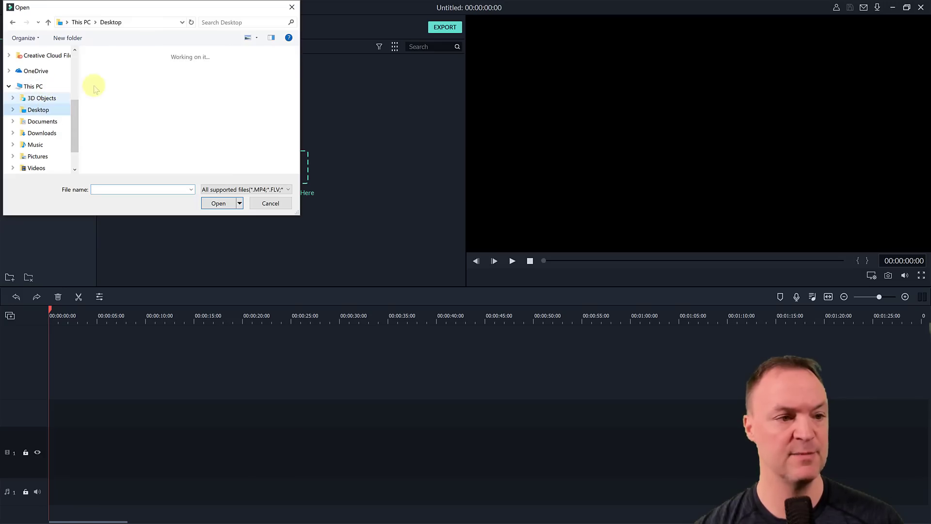
scroll(123, 130, "down", 2)
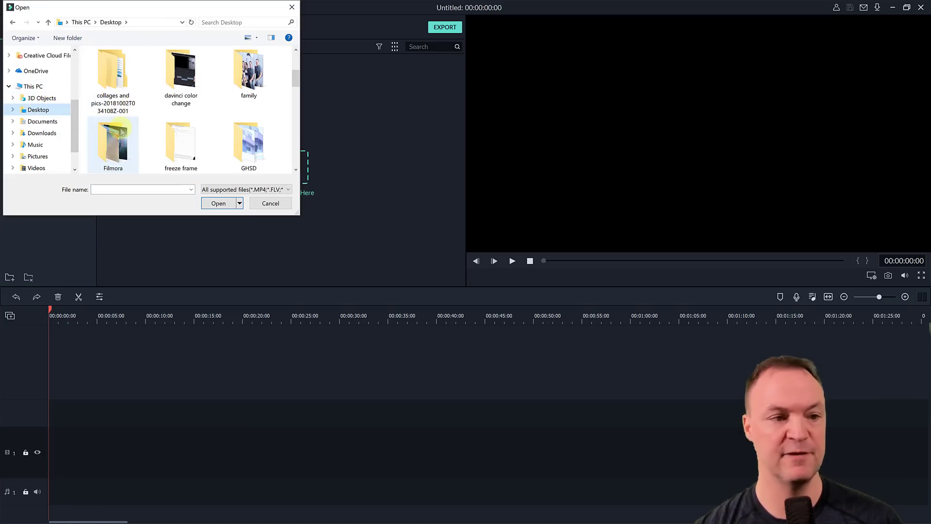
double_click(122, 131)
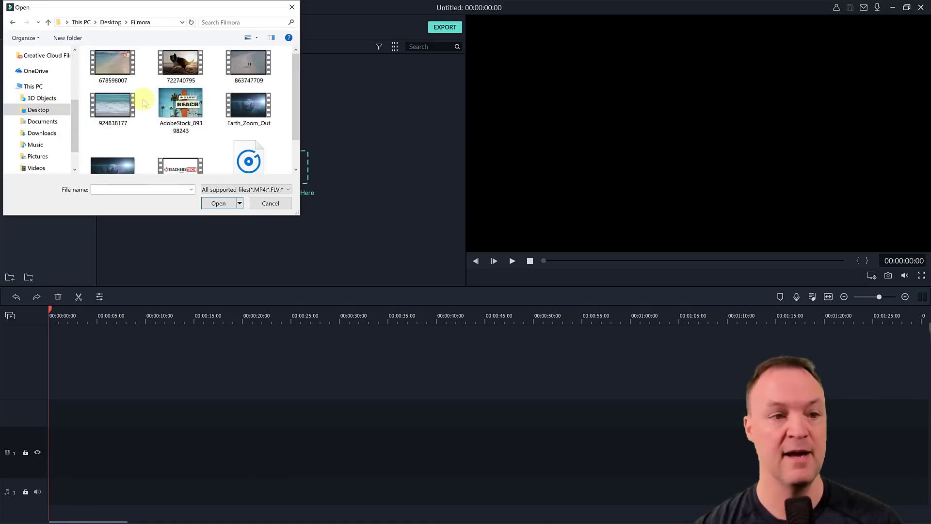
left_click(133, 70)
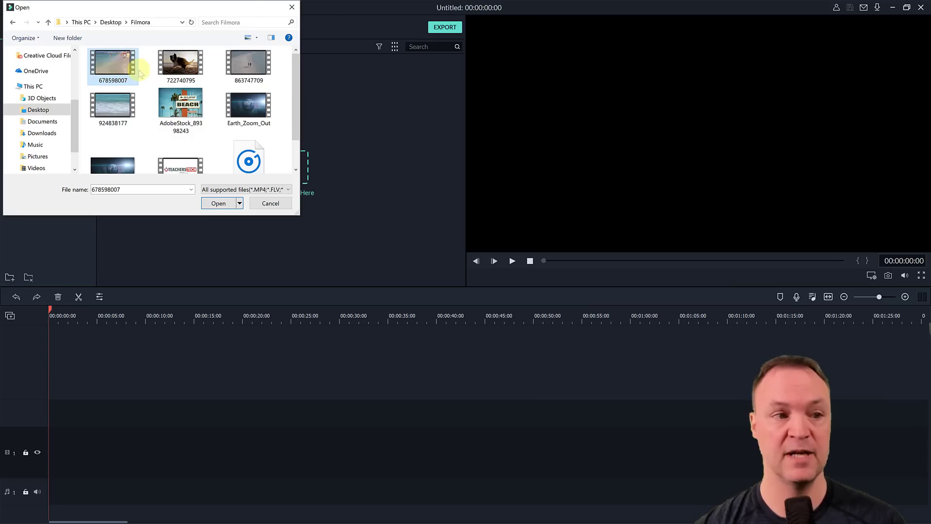
left_click(217, 203)
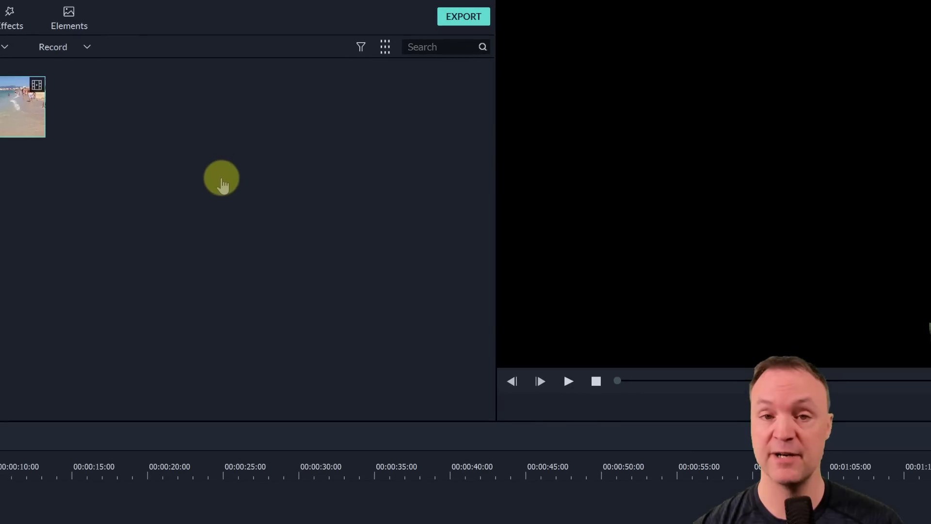
- Import the videos 722740795 and 863747709 from the Filmora folder into the media library
right_click(221, 178)
mouse_move(257, 217)
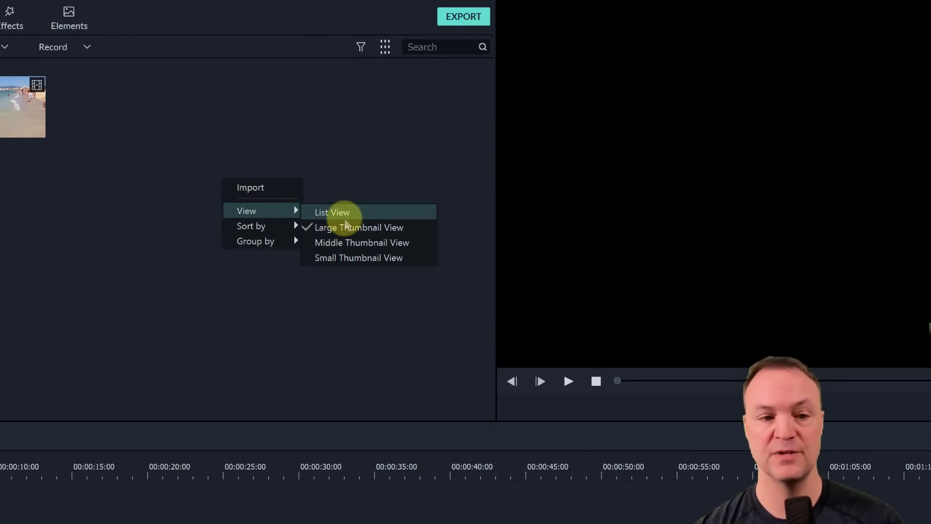
left_click(269, 188)
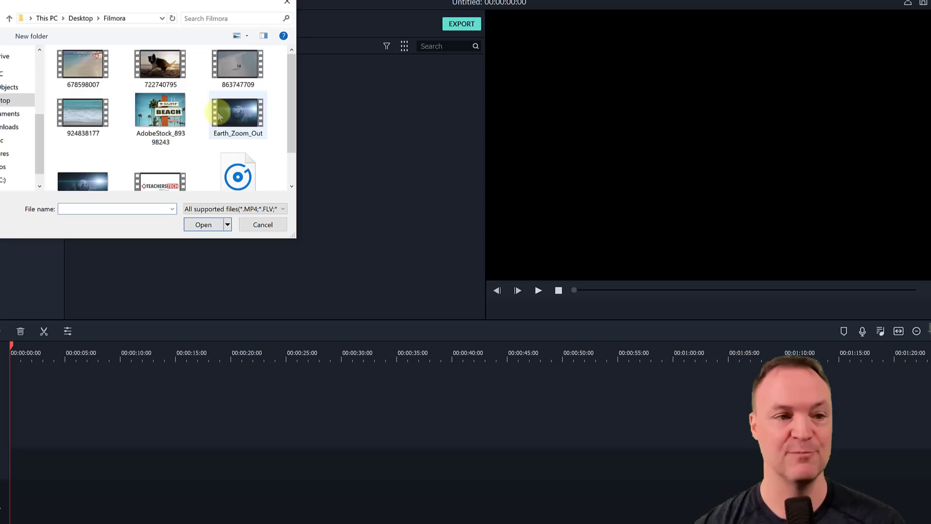
left_click_drag(119, 74, 232, 63)
left_click(204, 224)
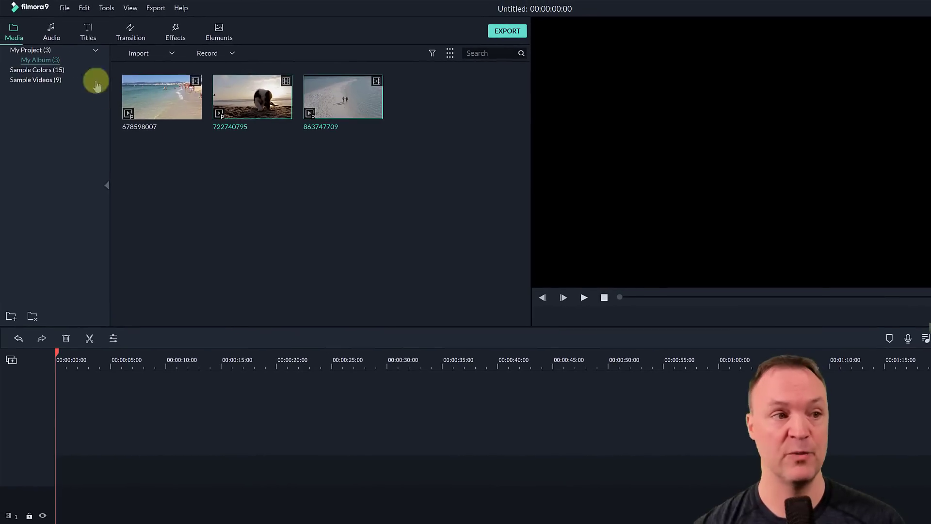
- Import the remaining Filmora folder files, from 924838177 and AdobeStock_89398243 through INTRO (1) and the wicked-surf audio, into the media library
left_click(65, 9)
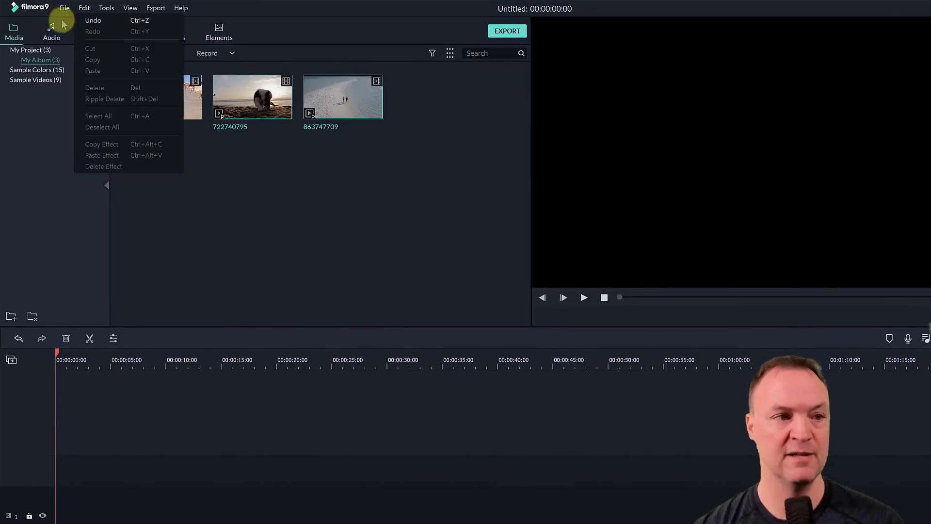
mouse_move(83, 60)
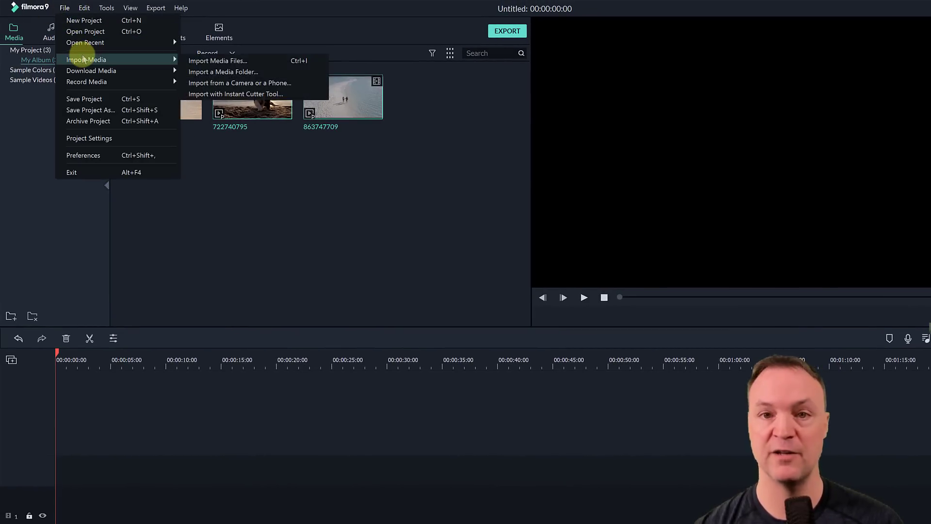
left_click(202, 62)
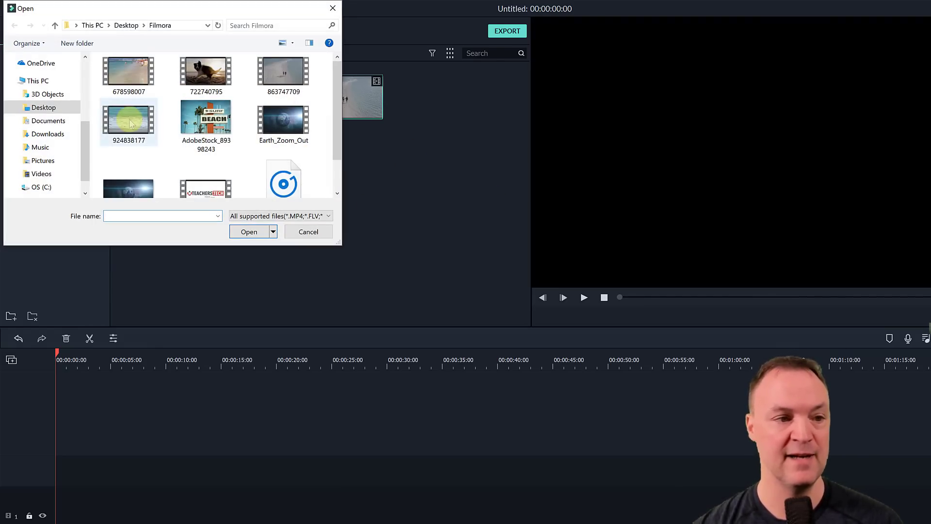
left_click_drag(97, 124, 284, 194)
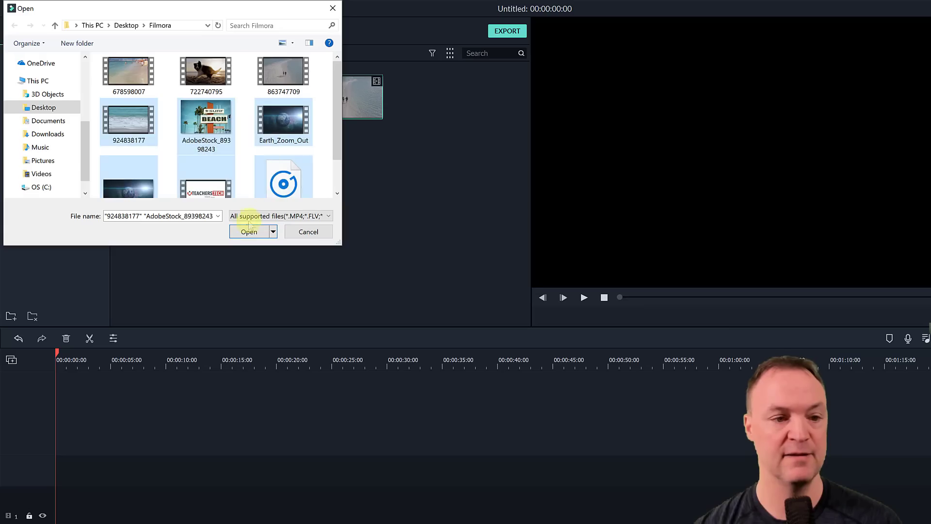
left_click(249, 231)
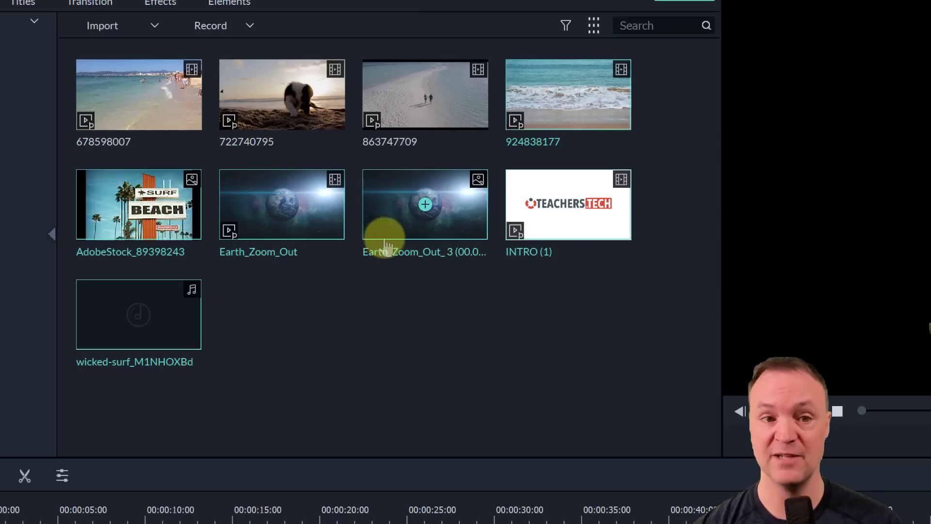
- Show the imported media in List View and return the library to Large Thumbnail View
left_click(594, 26)
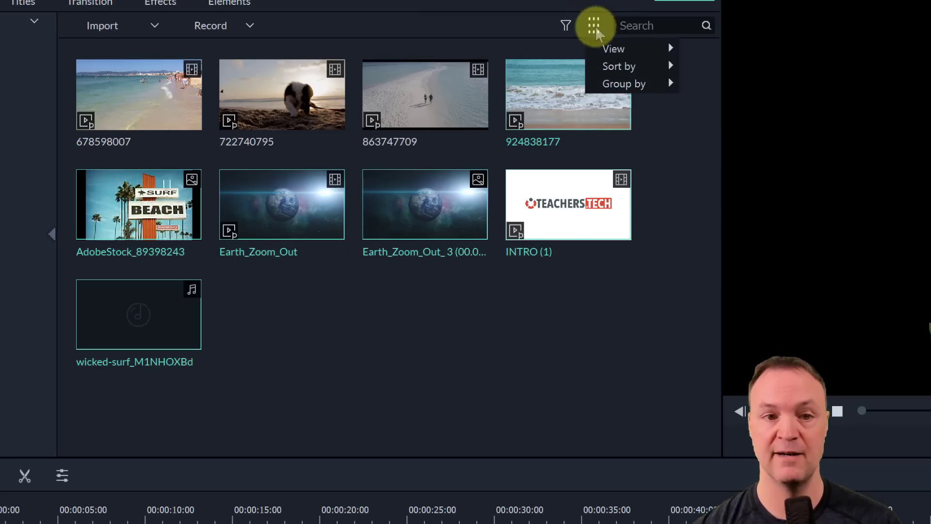
mouse_move(644, 47)
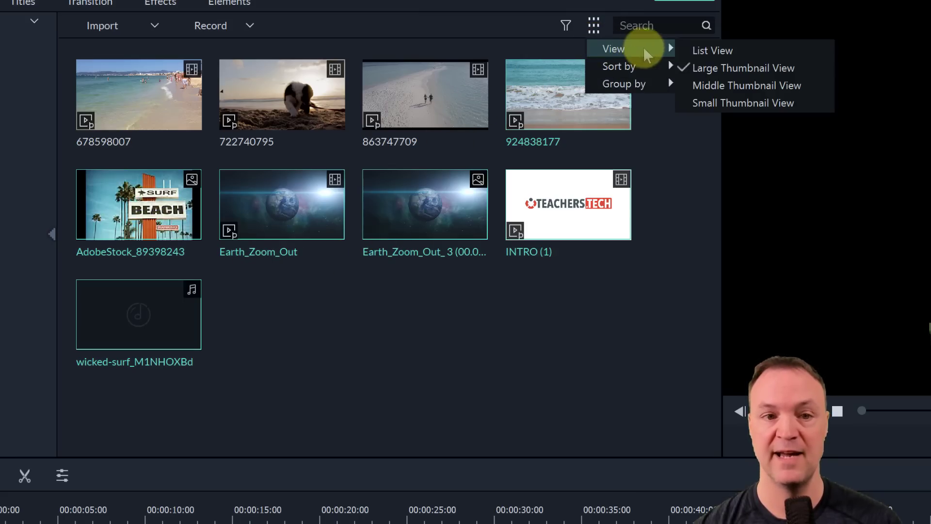
left_click(692, 50)
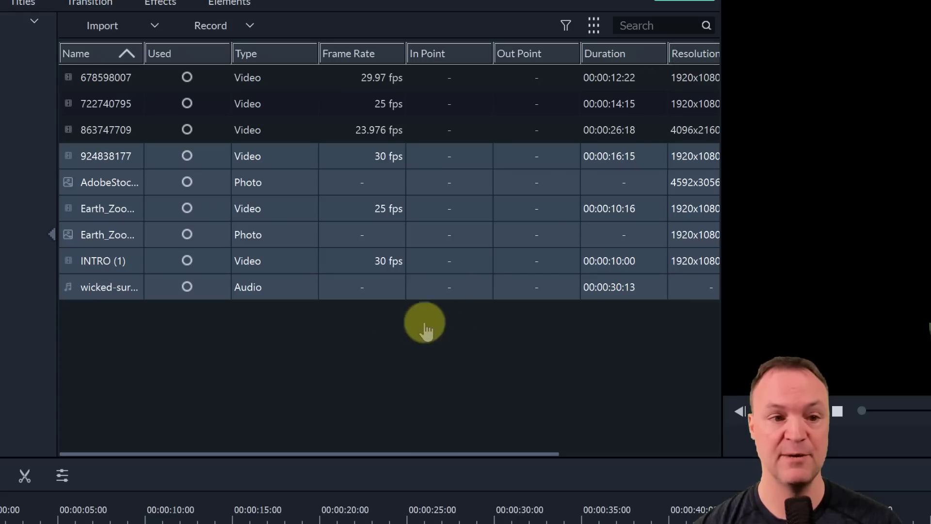
left_click(594, 26)
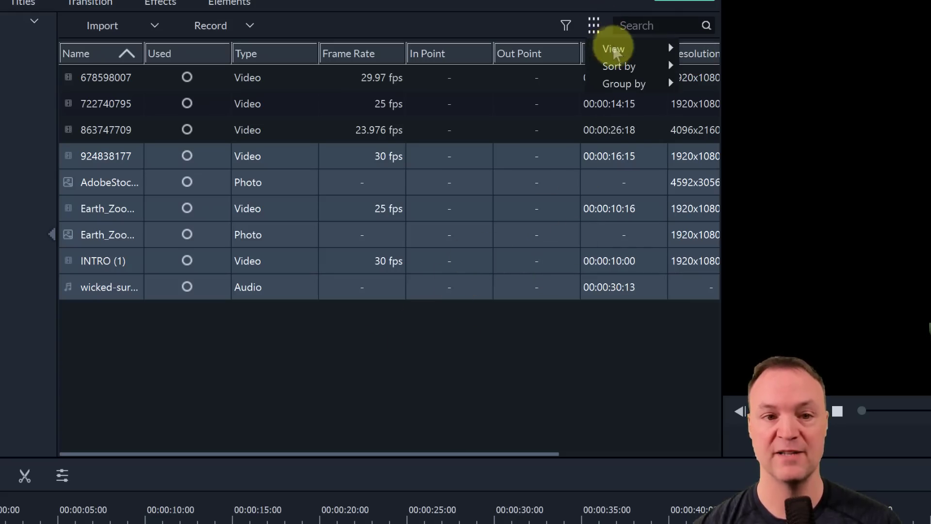
mouse_move(620, 50)
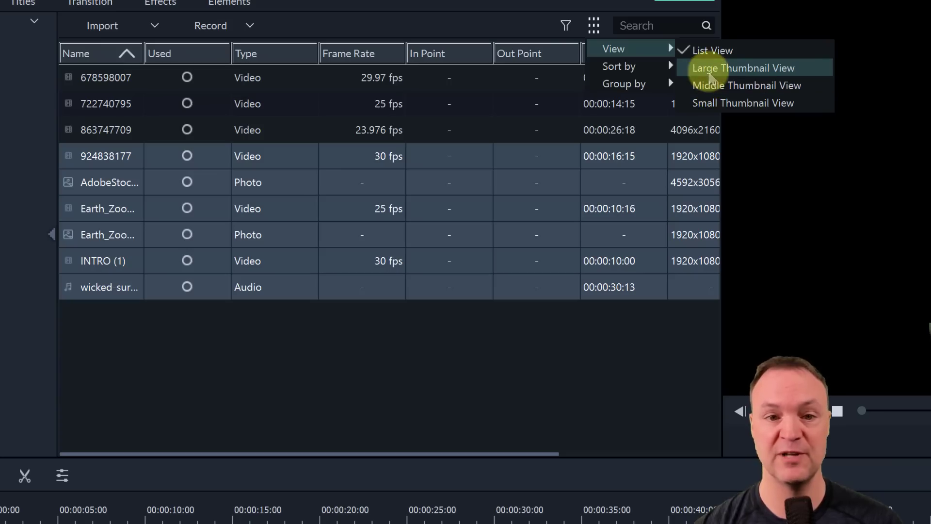
left_click(752, 72)
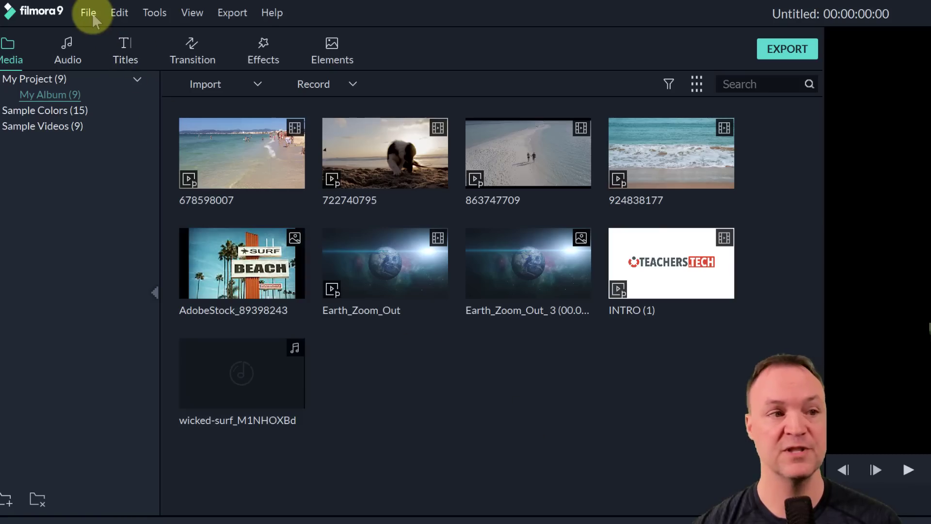
- Save the project as Tutorial in the Projects folder
left_click(89, 13)
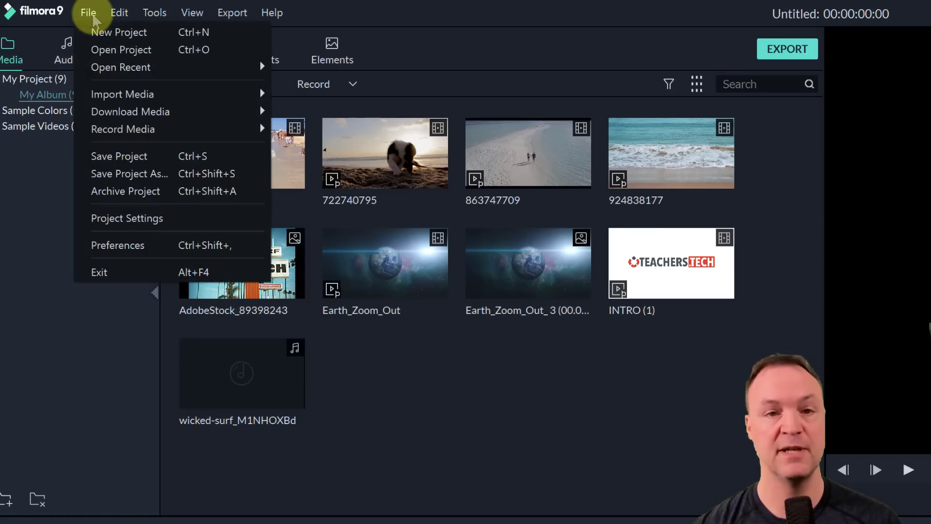
left_click(157, 158)
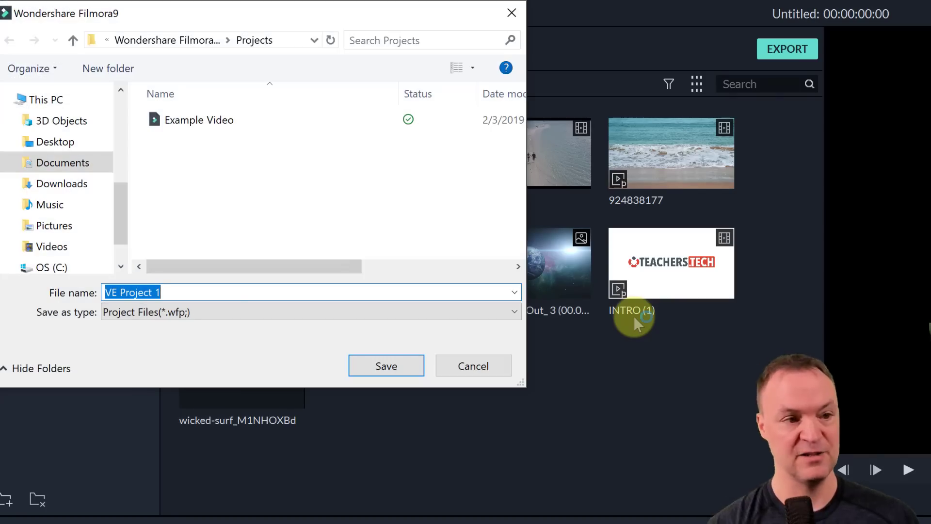
type("Tut")
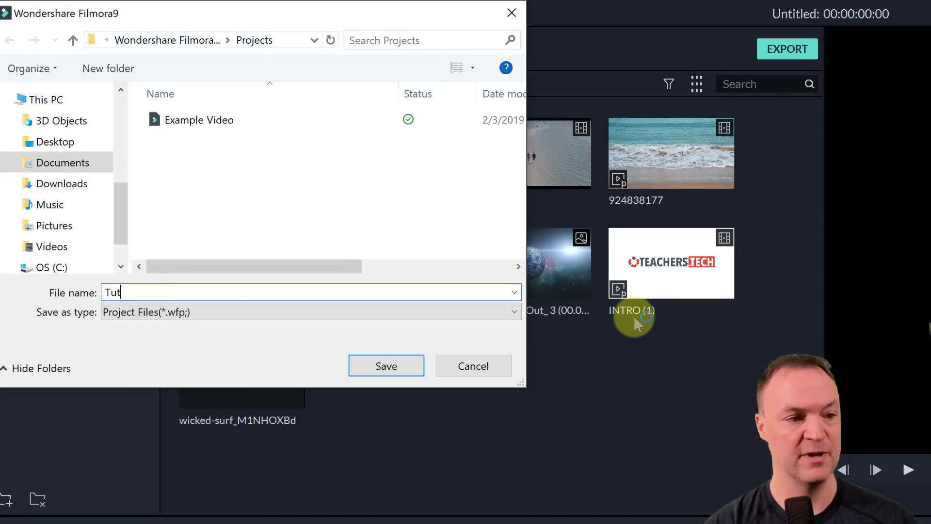
type("orial")
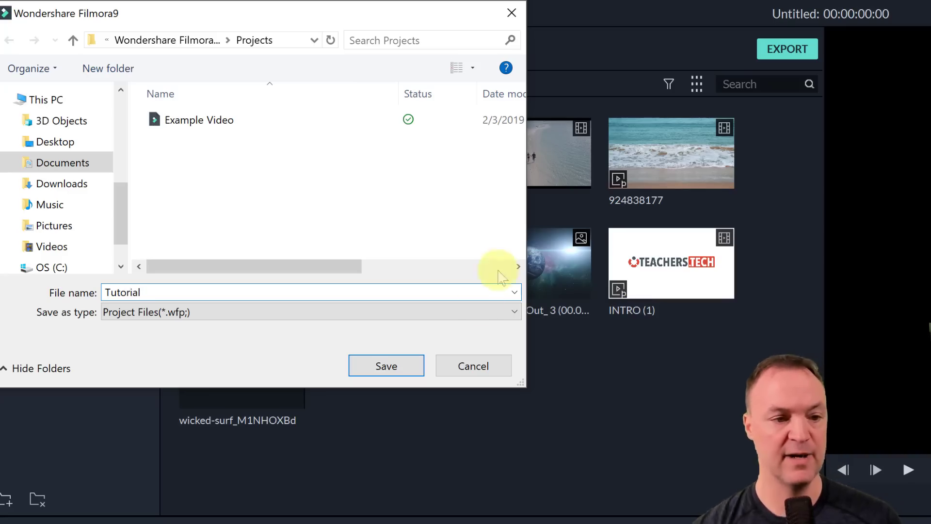
left_click(386, 367)
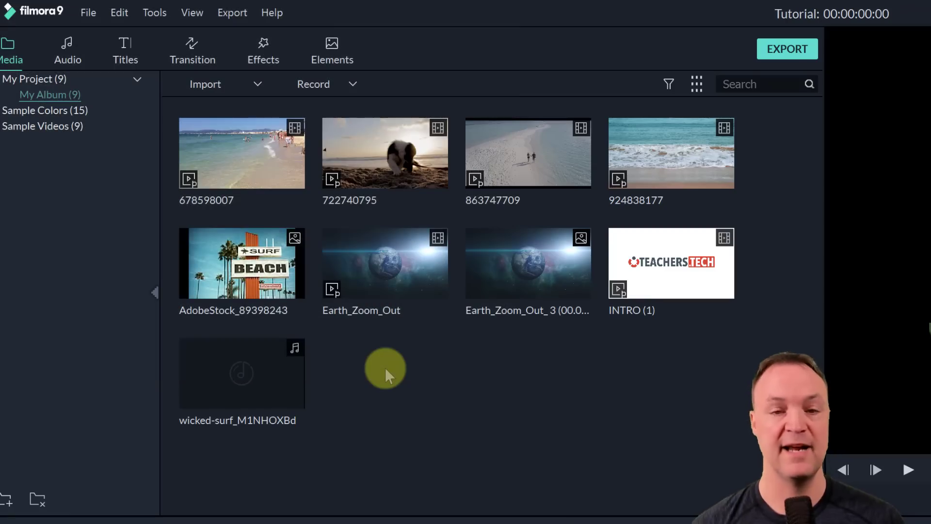
left_click(82, 12)
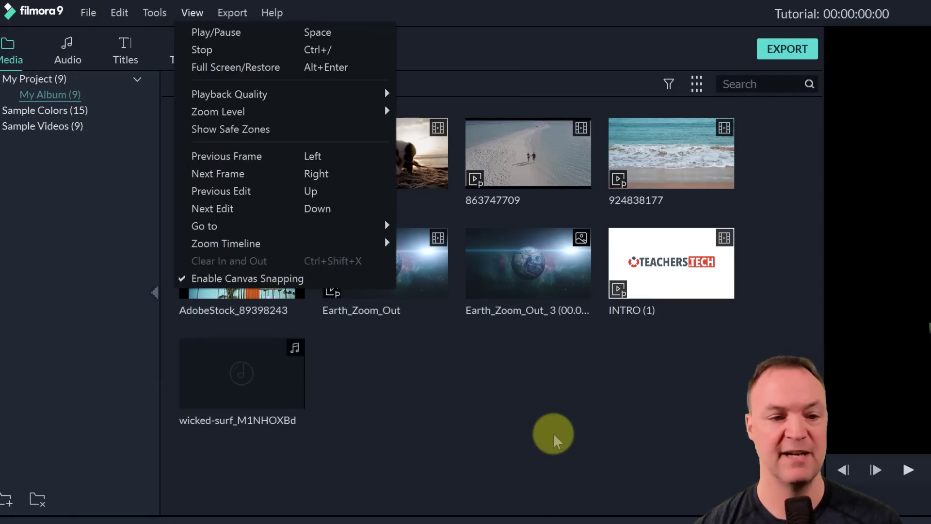
left_click(551, 432)
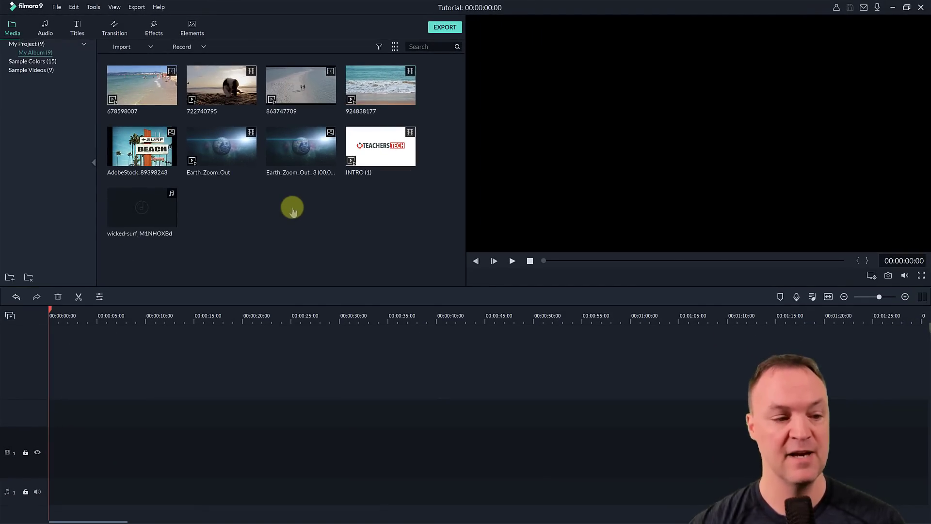
- Add the clip 678598007 to the start of video track 1, matching the project settings to the media
left_click(142, 86)
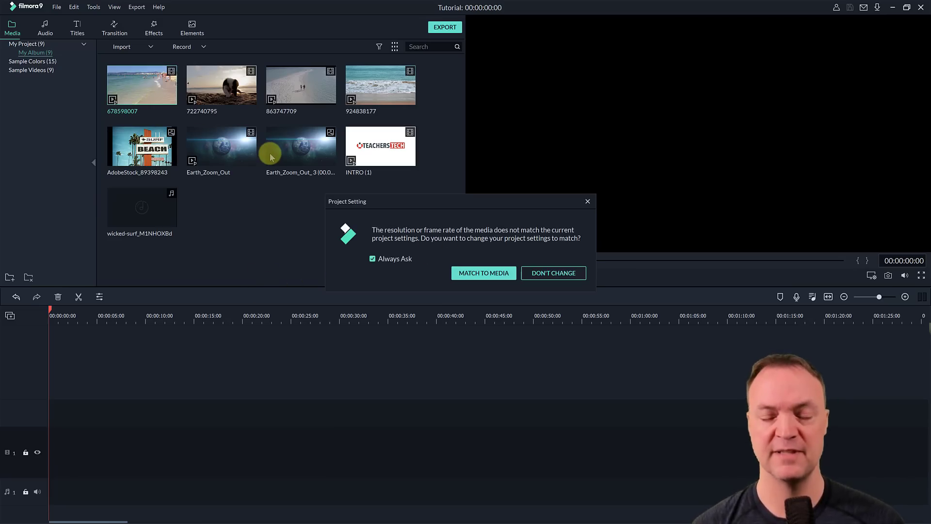
left_click(473, 273)
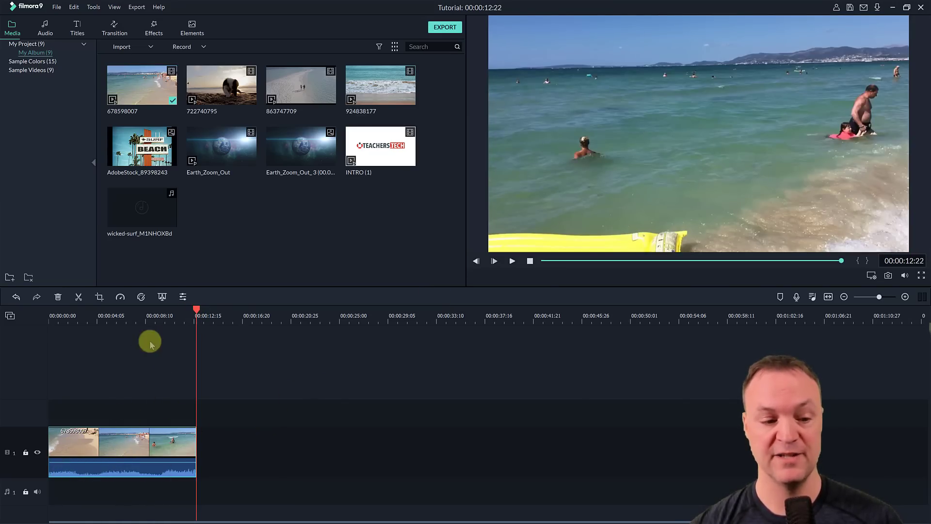
- Play the beach clip from the beginning of the timeline, pause it, and delete it from video track 1
left_click_drag(197, 311, 48, 325)
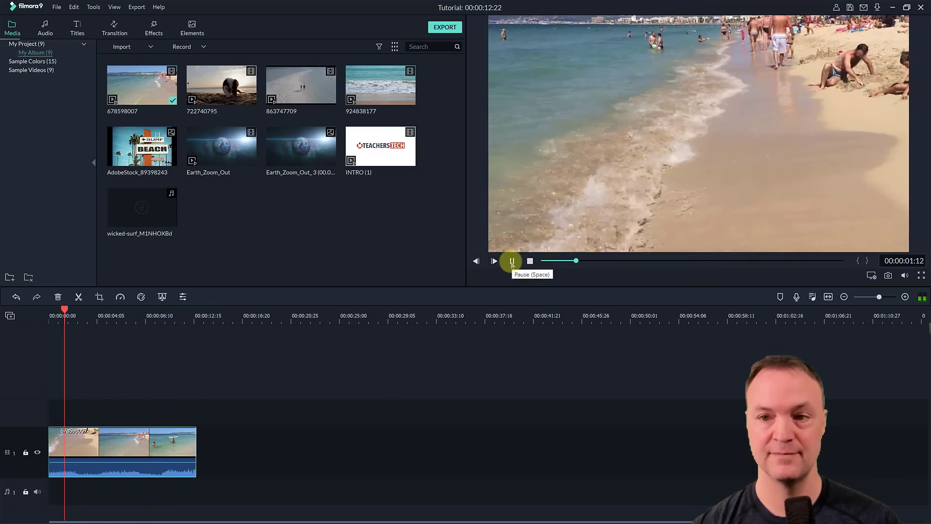
left_click(511, 262)
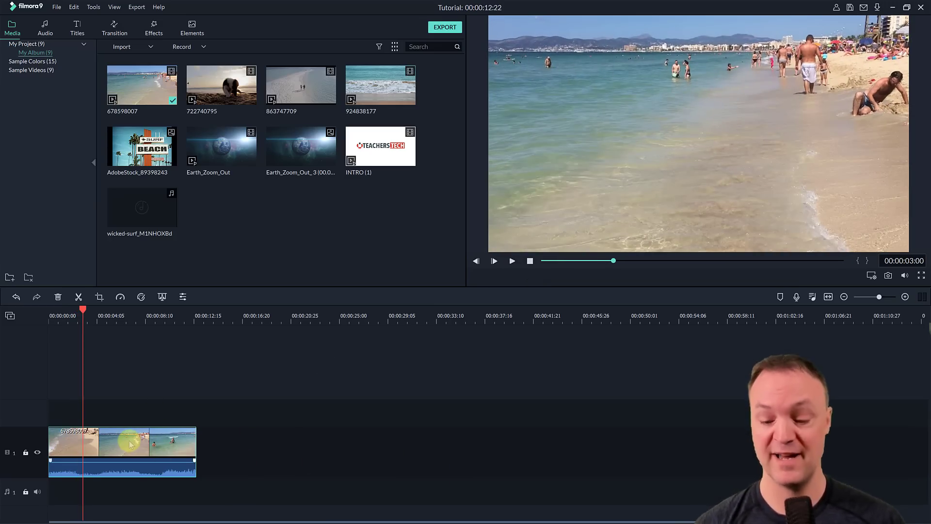
key("Delete")
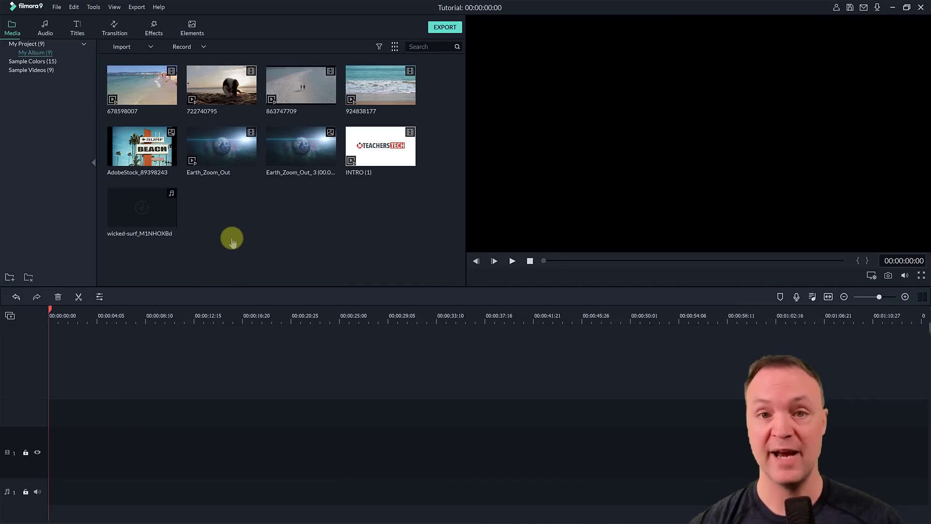
- Preview the clip 722740795 from the media library and stop its playback
double_click(202, 77)
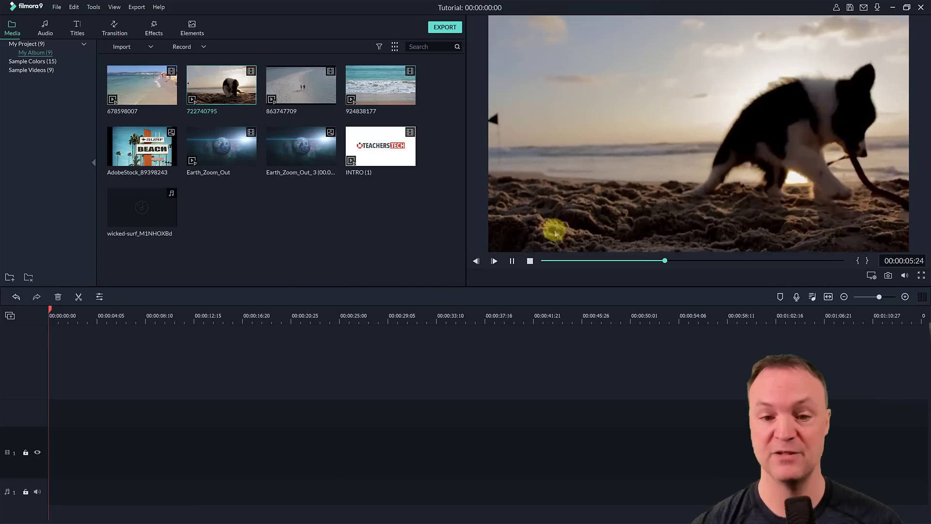
left_click(529, 261)
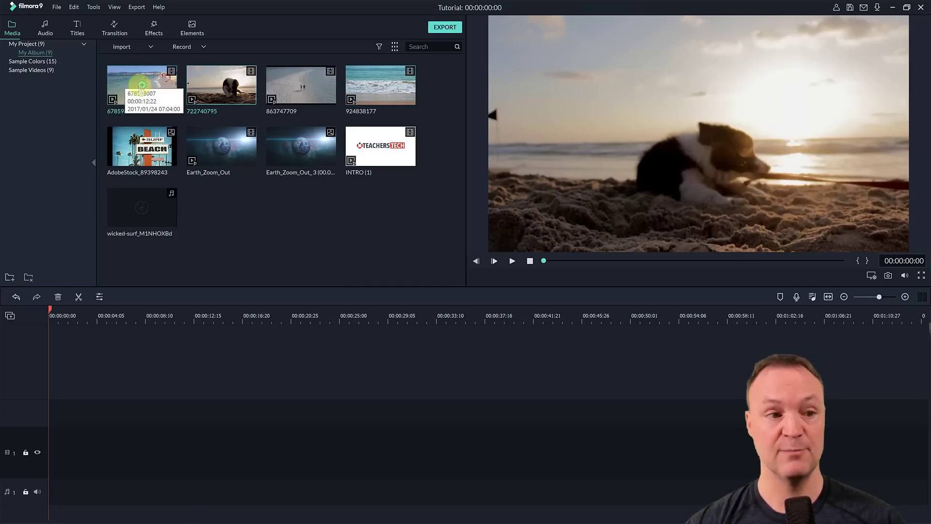
- Place the clip 678598007 at the start of video track 1 and insert the clip 722740795 before it
left_click_drag(125, 85, 46, 438)
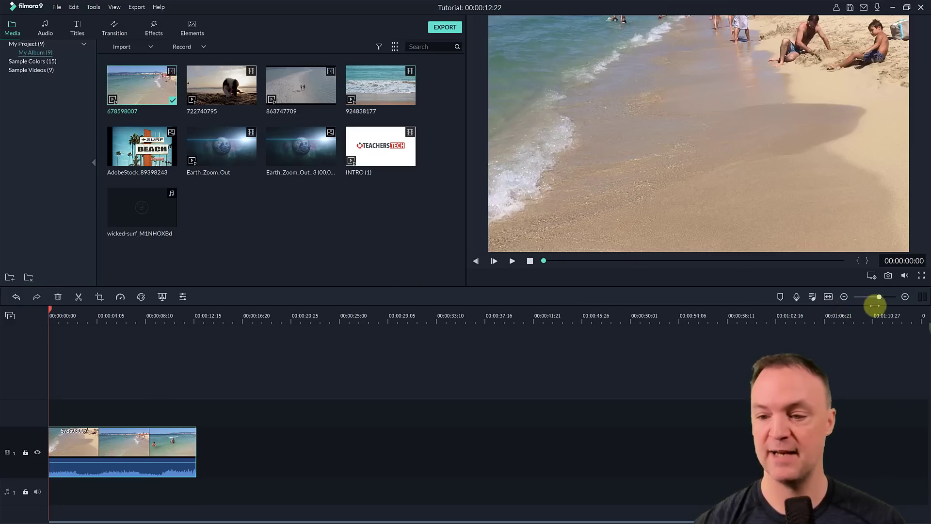
mouse_move(879, 298)
left_mouse_down()
mouse_move(887, 299)
mouse_move(877, 298)
left_mouse_up()
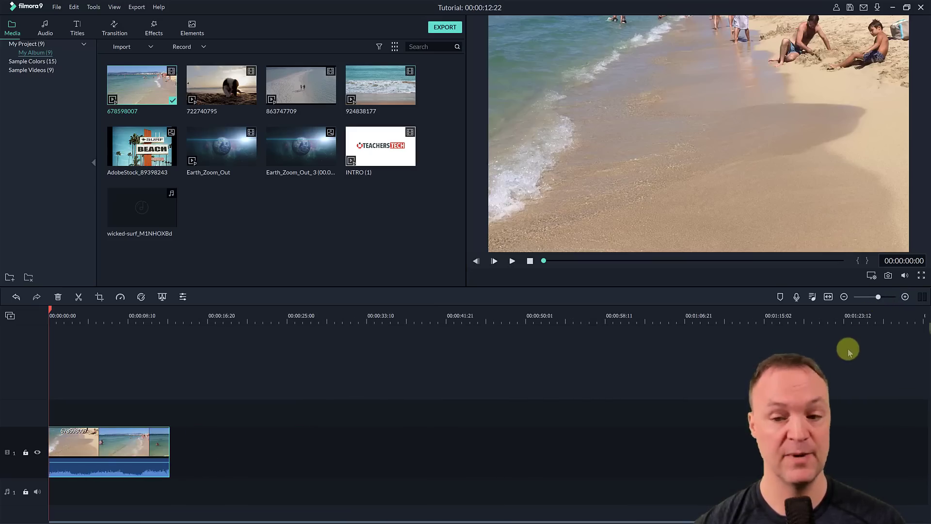
left_click(827, 296)
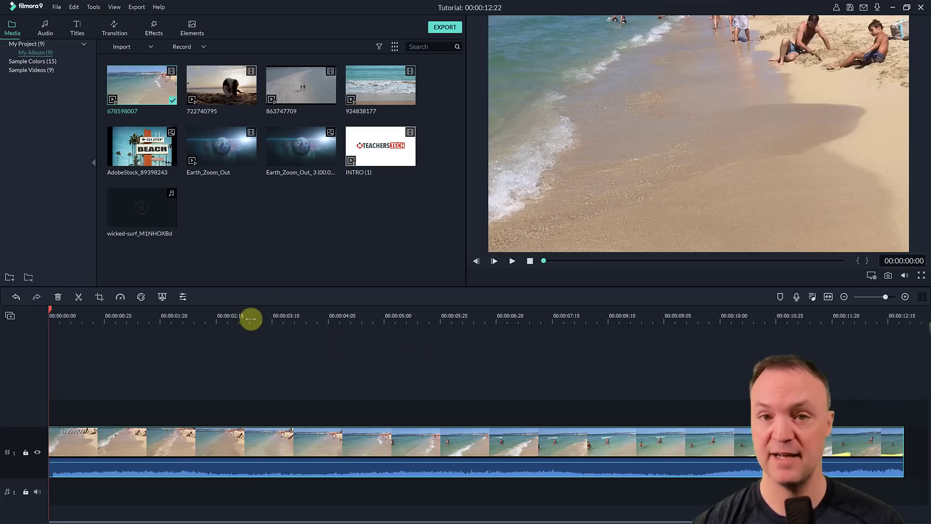
left_click_drag(214, 320, 121, 328)
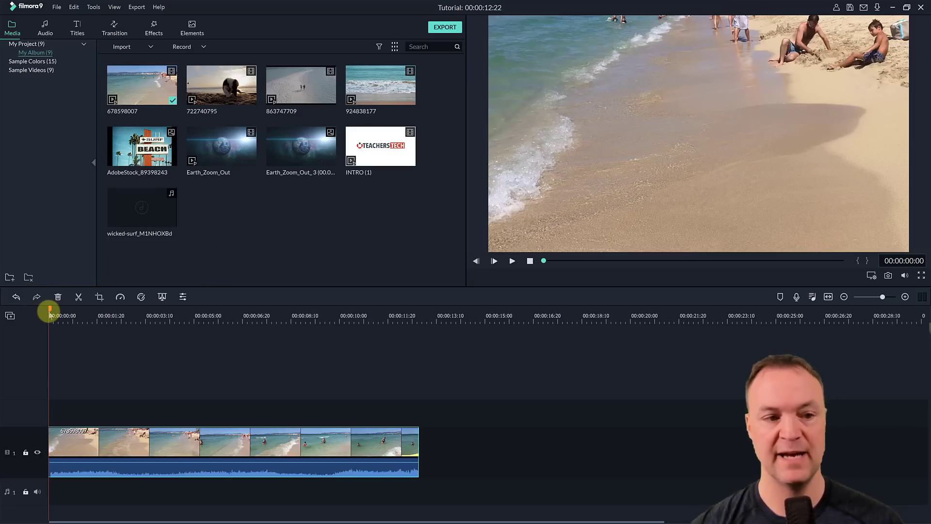
left_click(221, 85)
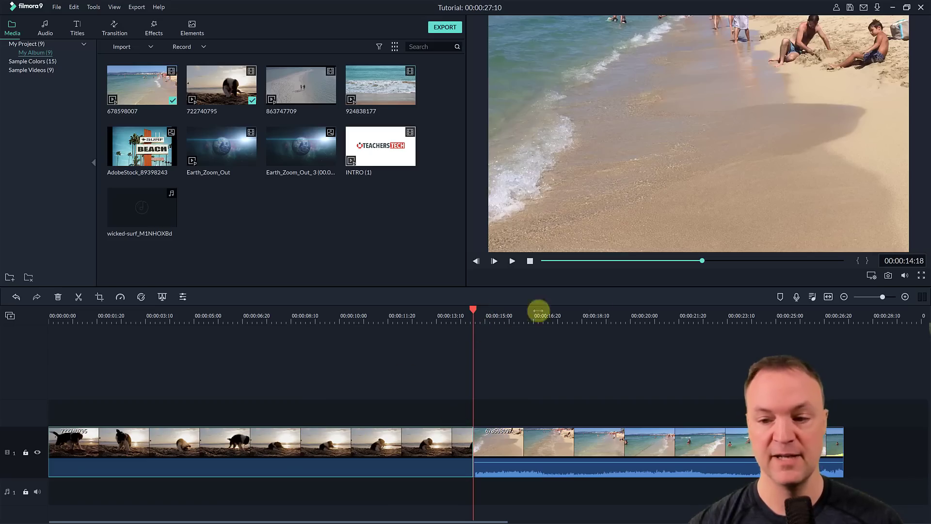
- Add the clip 863747709 to video track 1 at about 00:00:33:02 and close the gap after the clip 678598007
left_click_drag(882, 297, 878, 297)
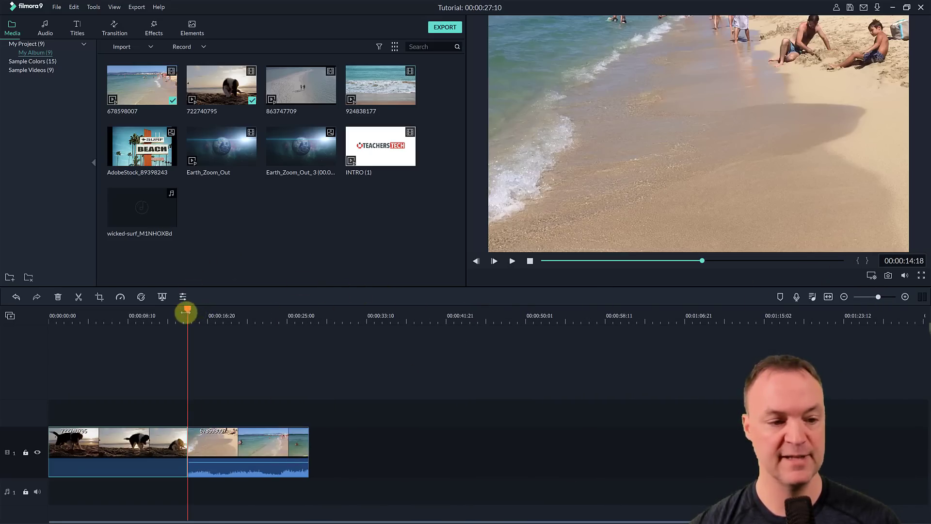
left_click_drag(187, 311, 363, 334)
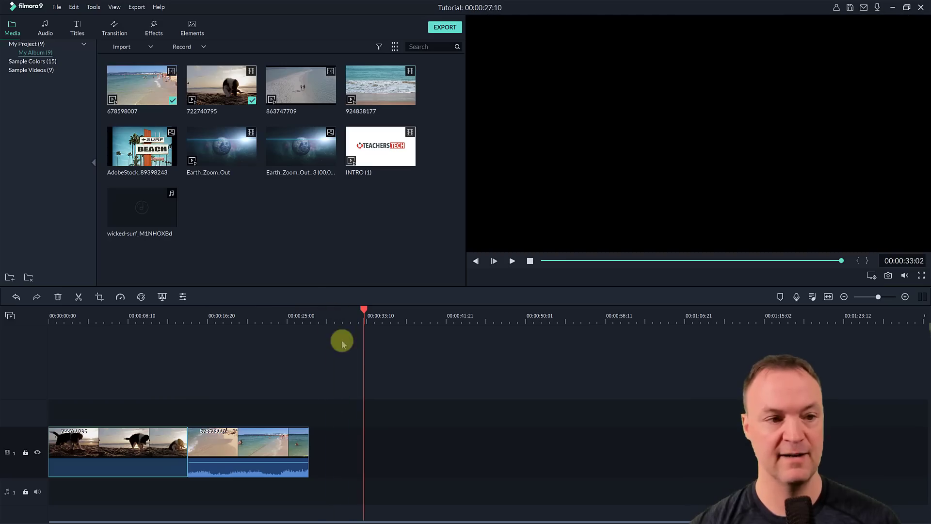
left_click(299, 87)
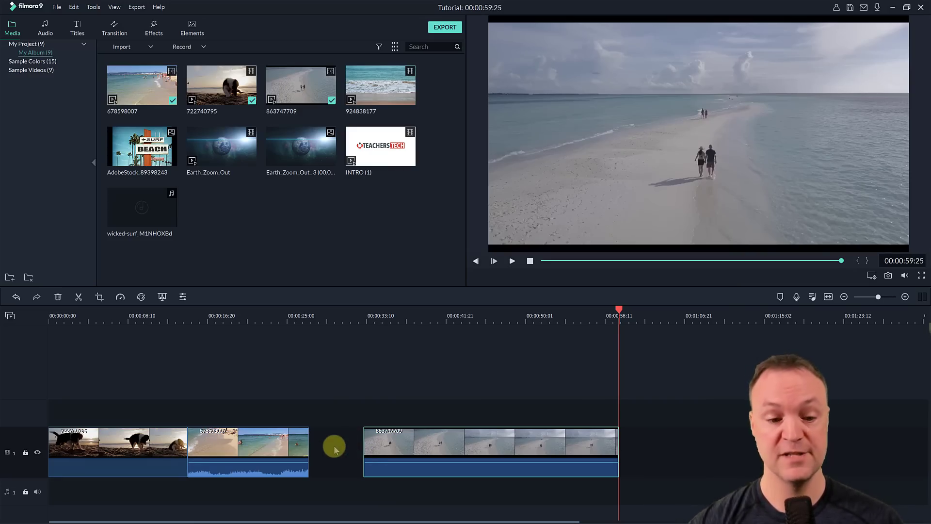
left_click_drag(447, 450, 393, 451)
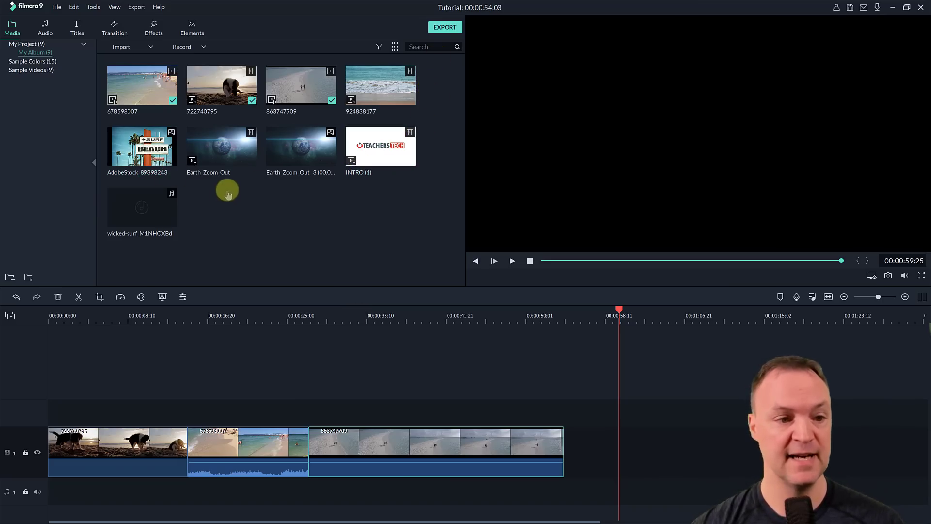
- Try adding AdobeStock_89398243, Earth_Zoom_Out and wicked-surf_M1NHOXBd together past the last clip, and delete them after a short playback
left_click_drag(234, 193, 148, 133)
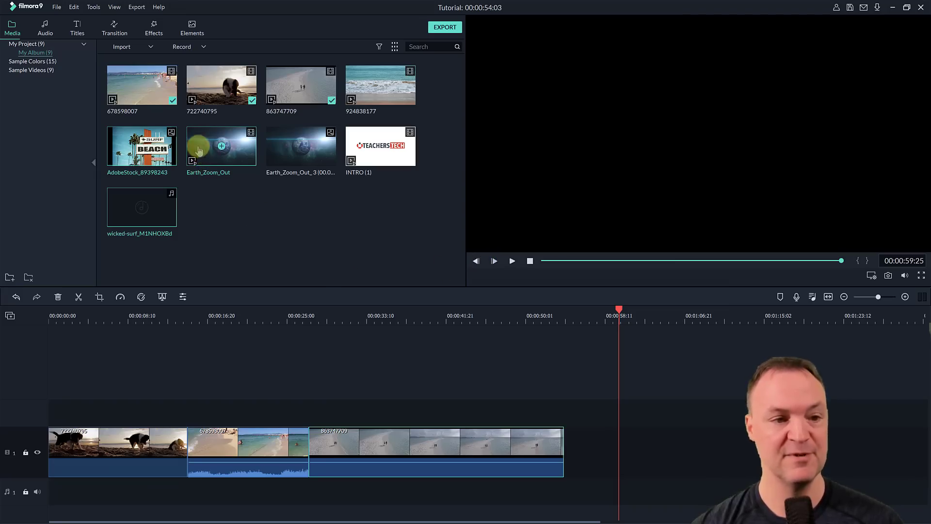
left_click_drag(194, 146, 594, 430)
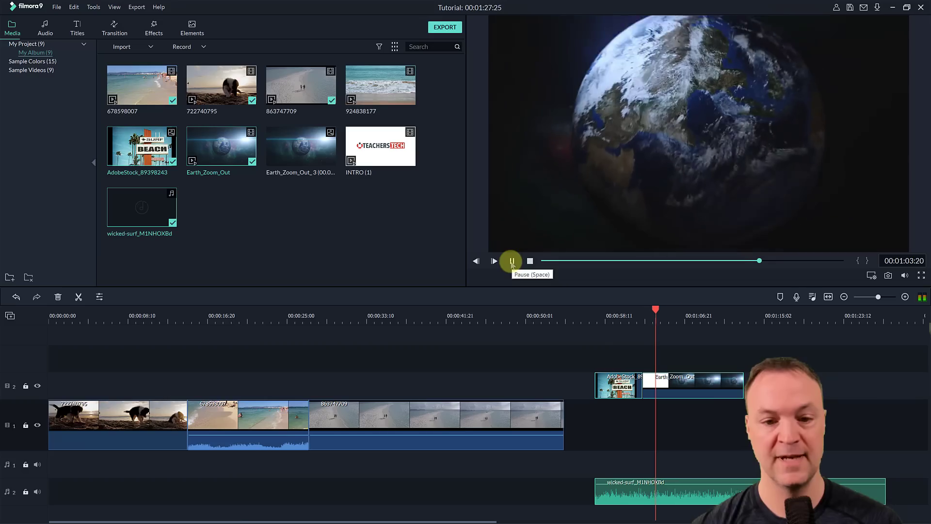
left_click(511, 261)
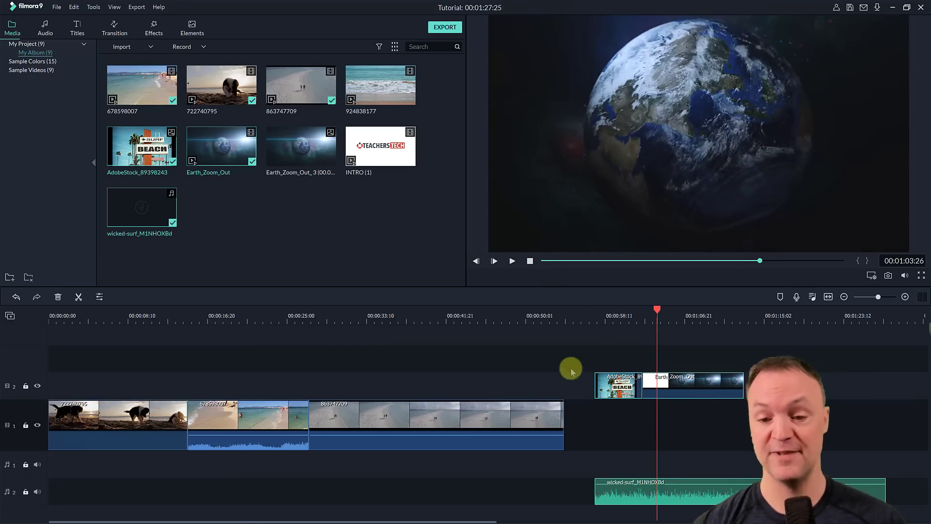
left_click_drag(630, 445, 672, 490)
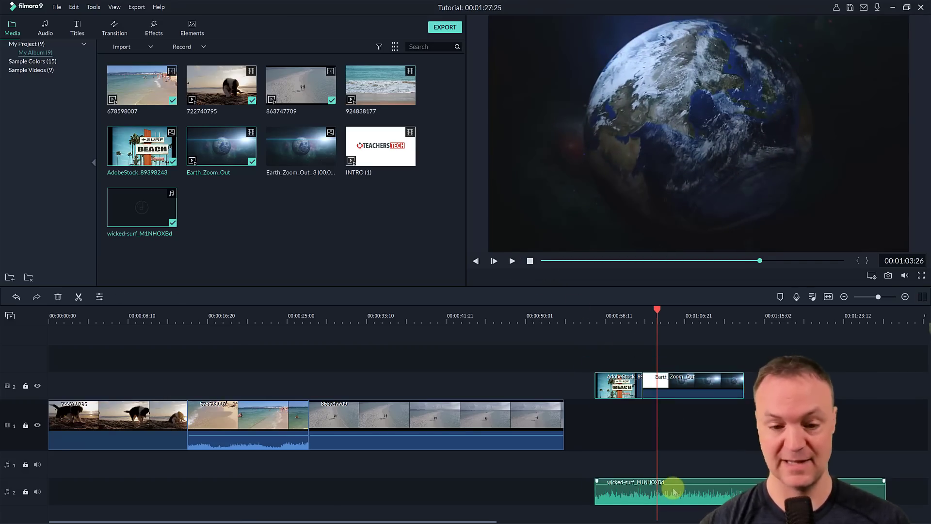
key("Delete")
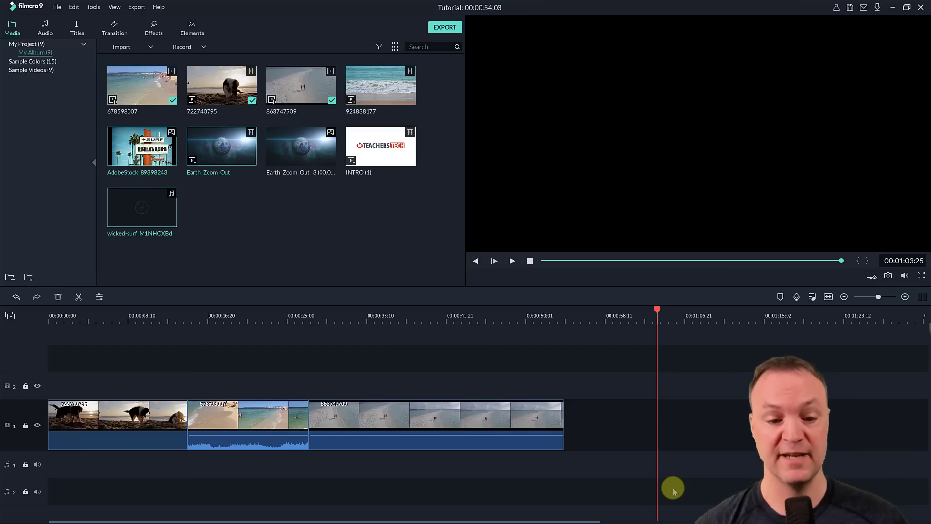
- Move the clip 678598007 to about 55 s on video track 1 and place 863747709 directly after 722740795
left_click(266, 422)
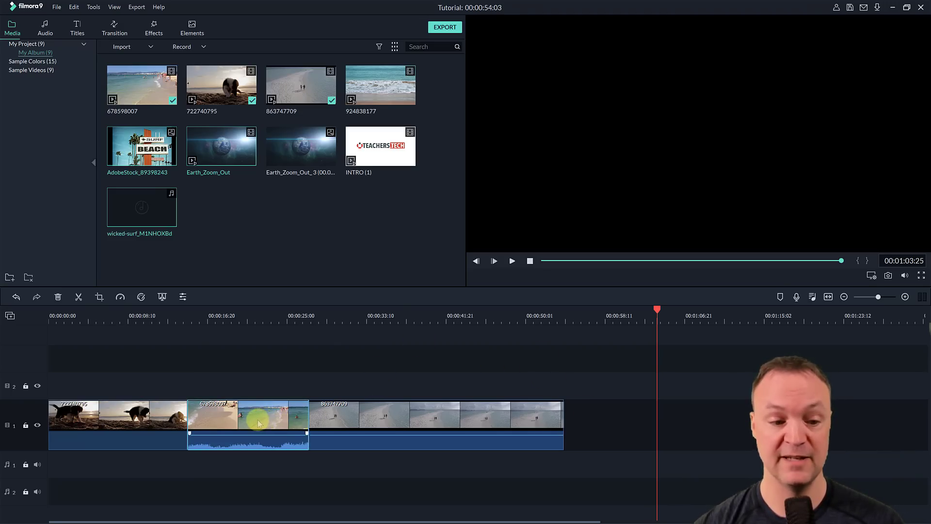
left_click_drag(258, 423, 644, 443)
left_click_drag(485, 424, 370, 418)
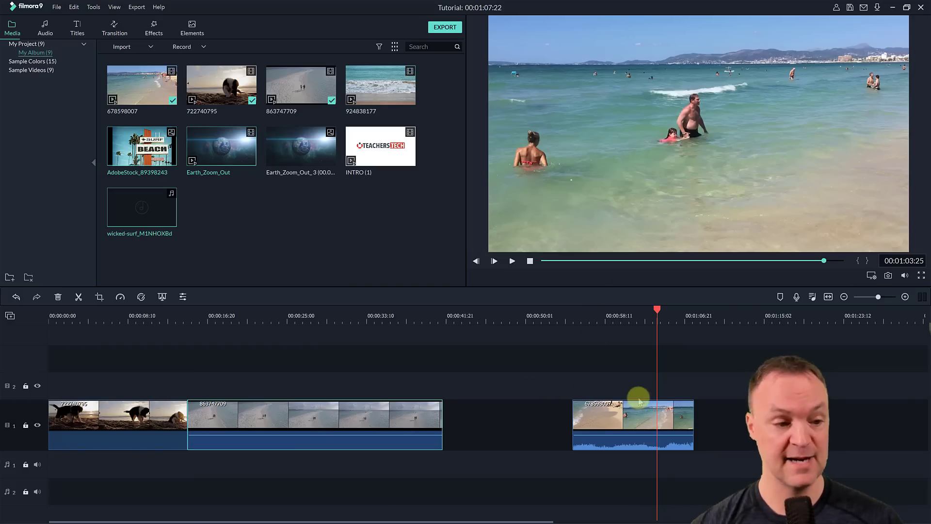
- Move the clip 678598007 to video track 2 at about 40 s and 863747709 to video track 3, starting where 722740795 ends
left_click(606, 405)
left_click_drag(606, 404, 499, 408)
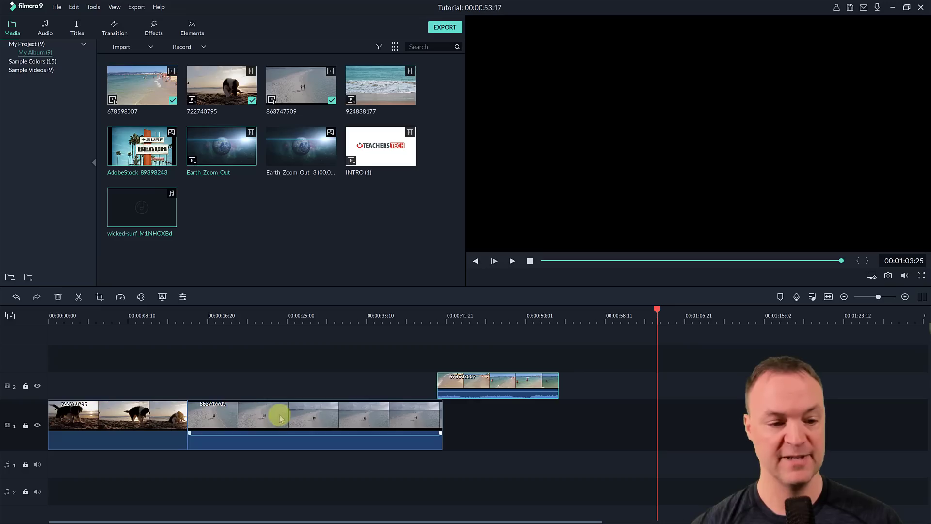
left_click_drag(276, 415, 283, 365)
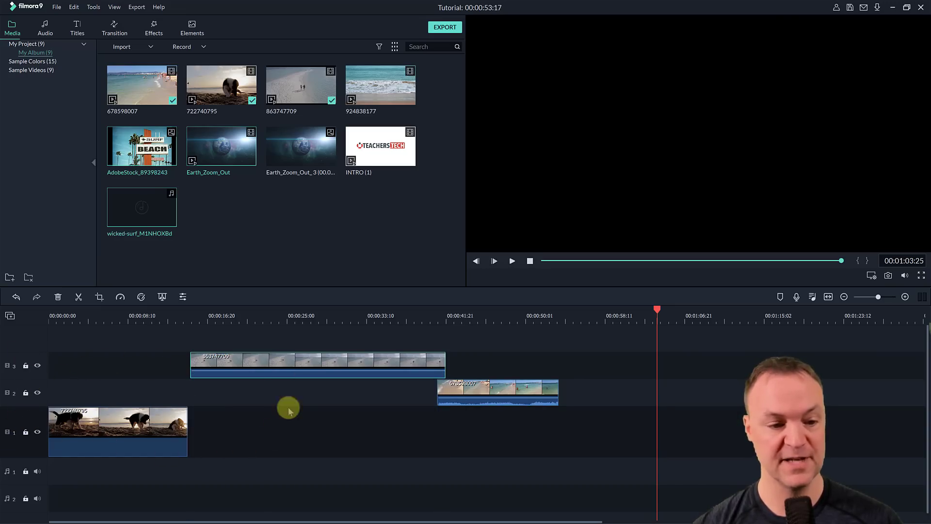
left_click_drag(291, 376, 291, 377)
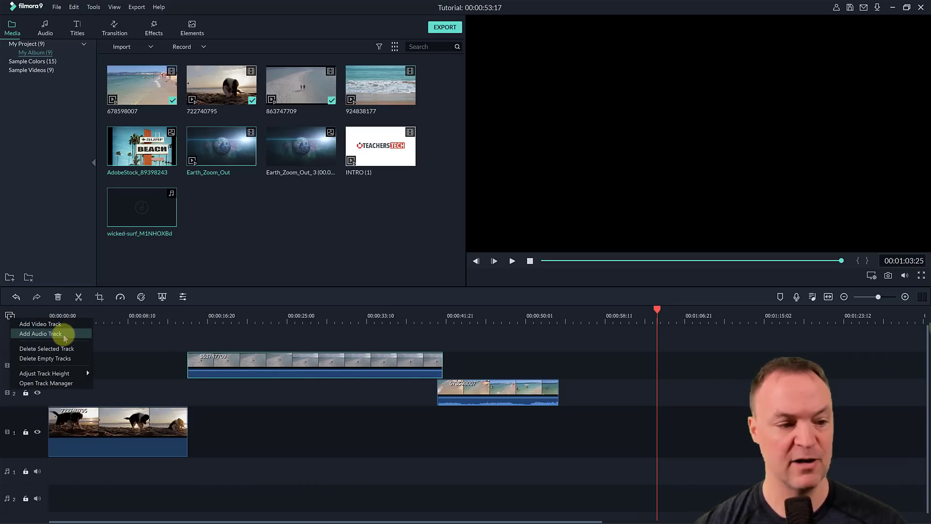
left_click(299, 443)
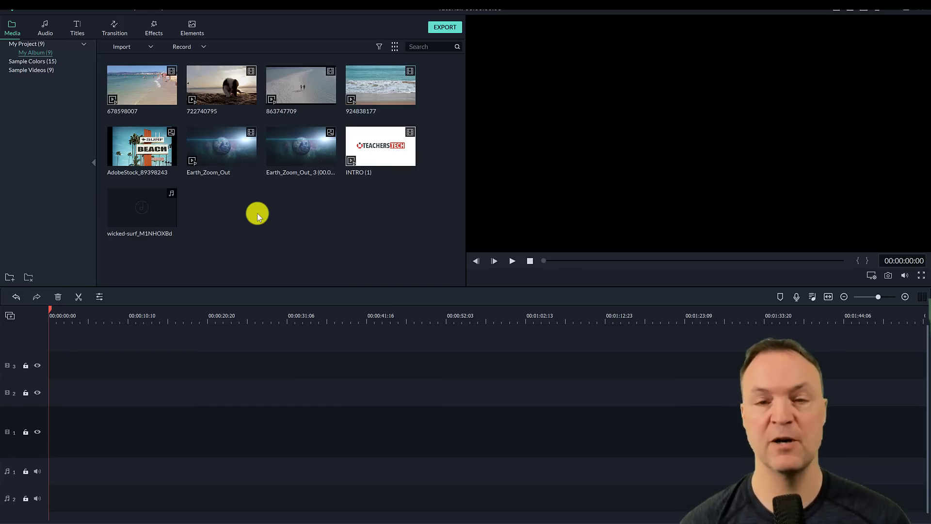
- Add the clip 863747709 to the start of the empty video track 1 and scrub the playhead to about 23 s
left_click(304, 87)
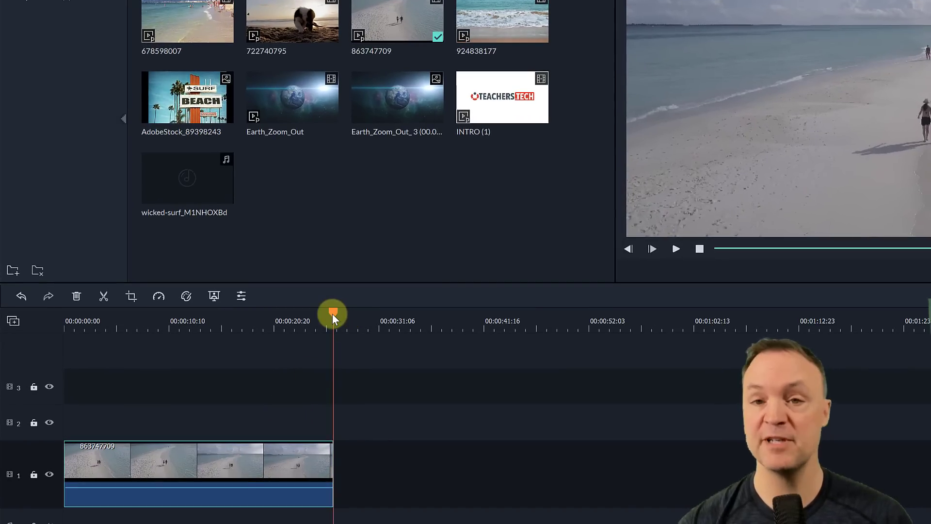
left_click_drag(328, 313, 272, 327)
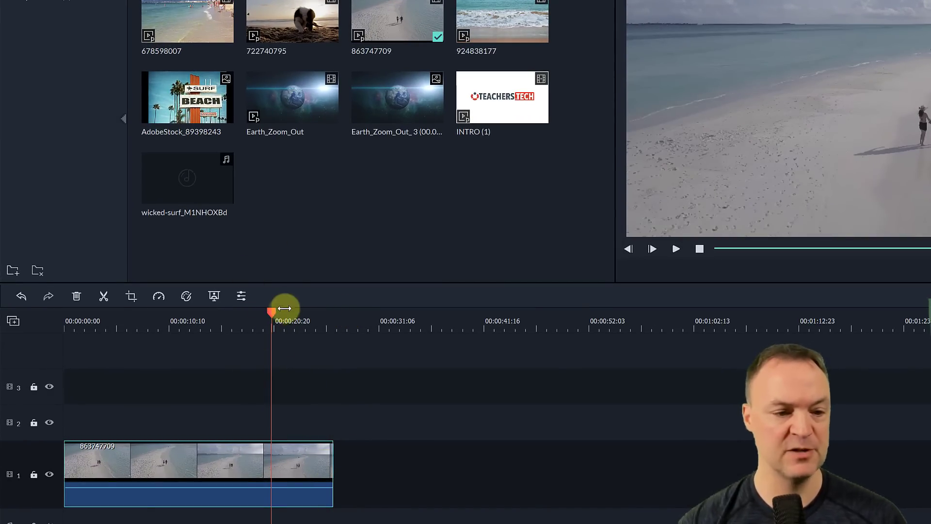
left_click_drag(269, 315, 298, 342)
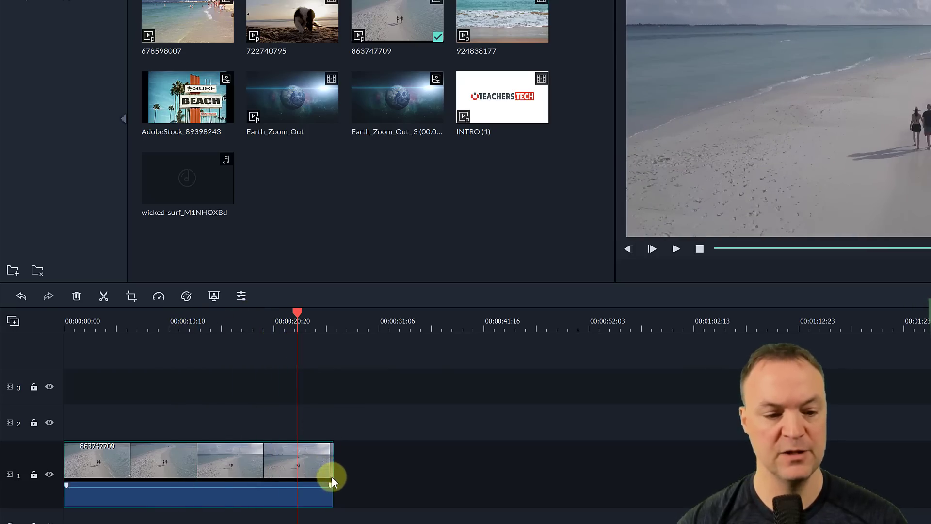
- Try trimming the clip 863747709 to end at about 14 s and start at about 5 s, and undo both trims
left_click_drag(331, 475, 209, 466)
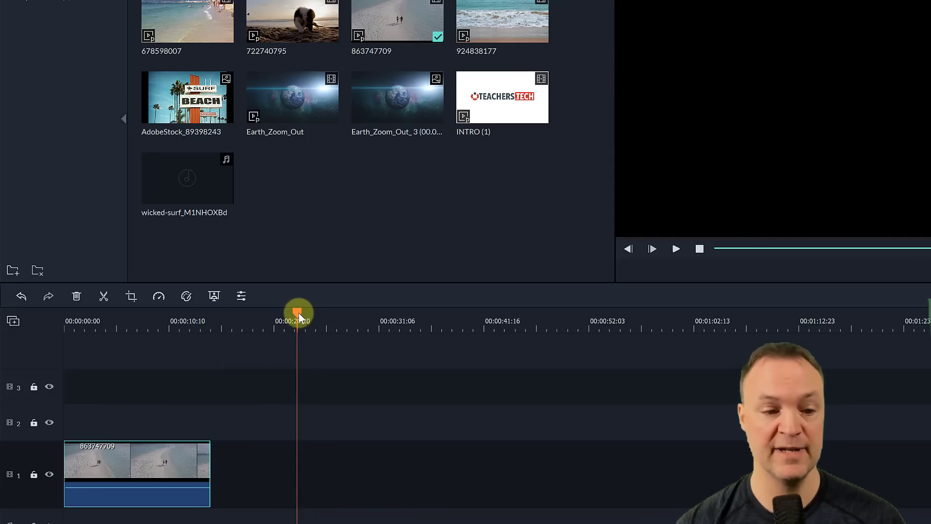
left_click_drag(299, 312, 58, 335)
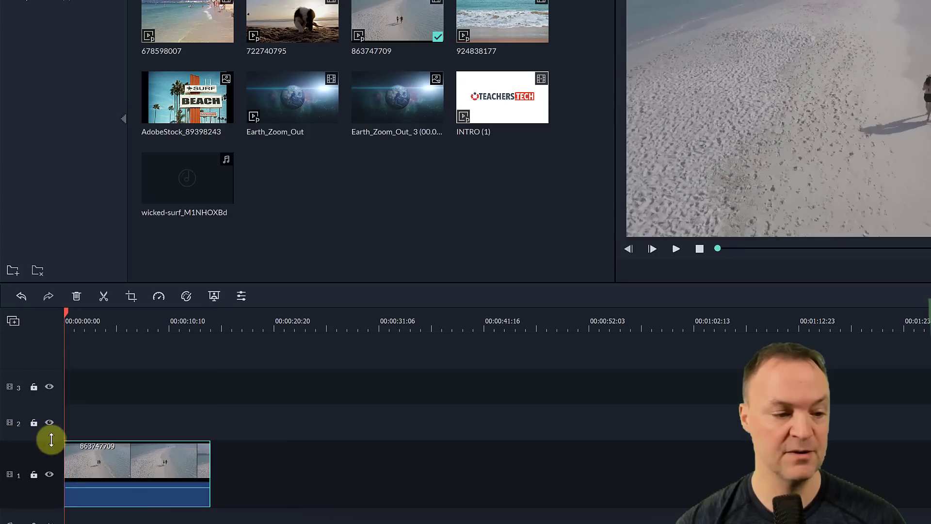
left_click_drag(62, 449, 116, 454)
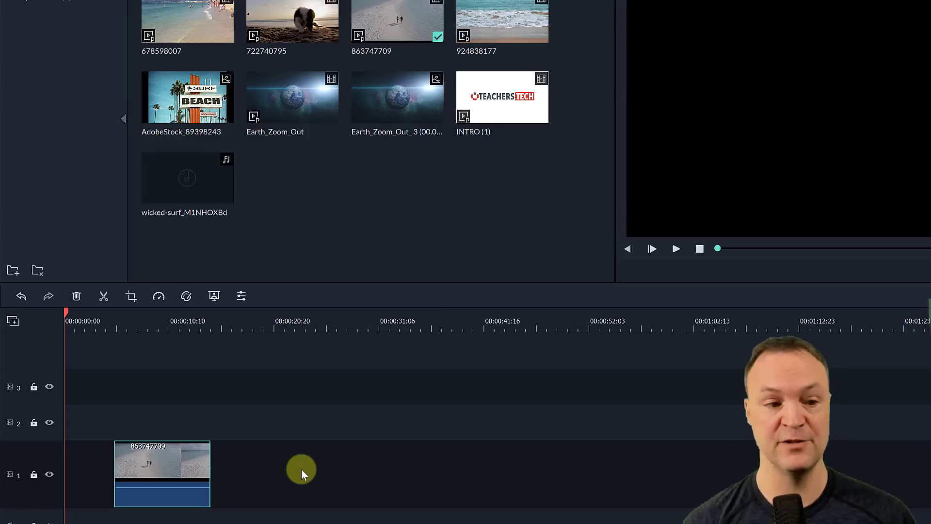
left_click(21, 295)
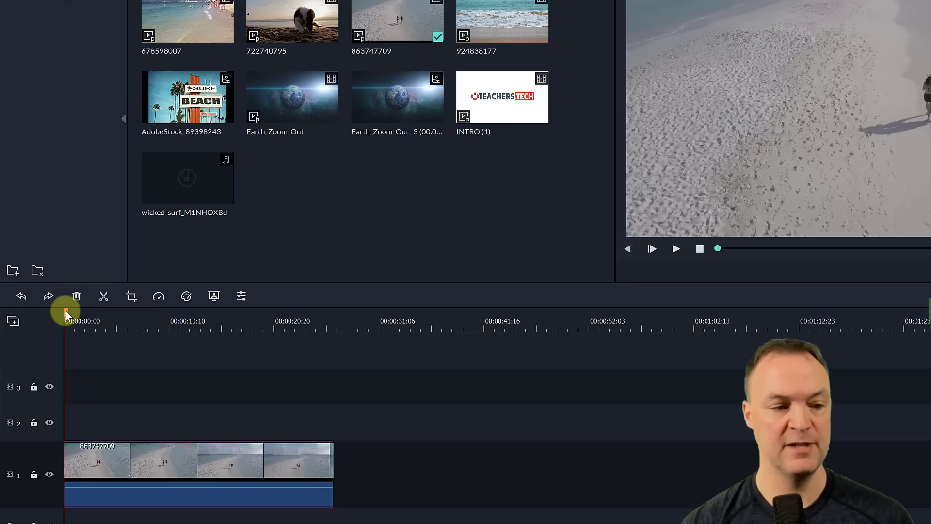
- Split the clip 863747709 on video track 1 at about 16 s and again at about 11 s
left_click_drag(65, 310, 222, 335)
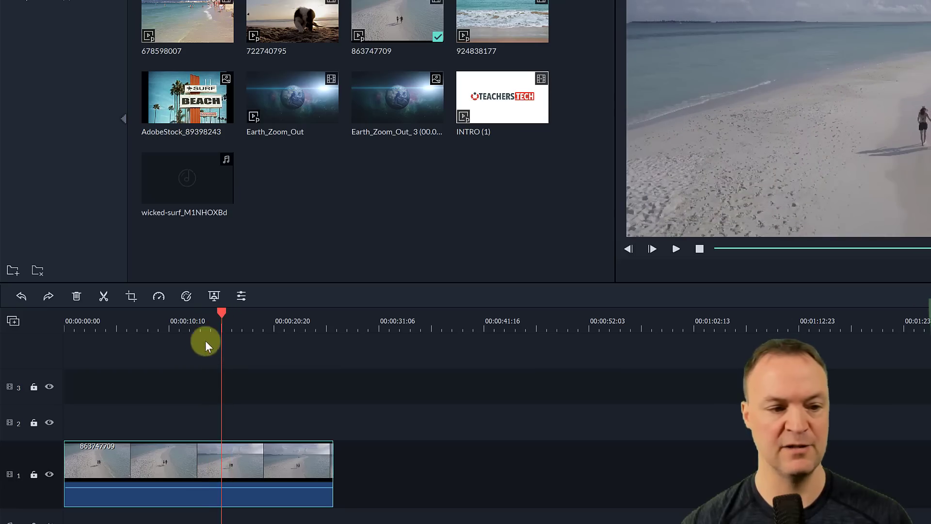
left_click(104, 295)
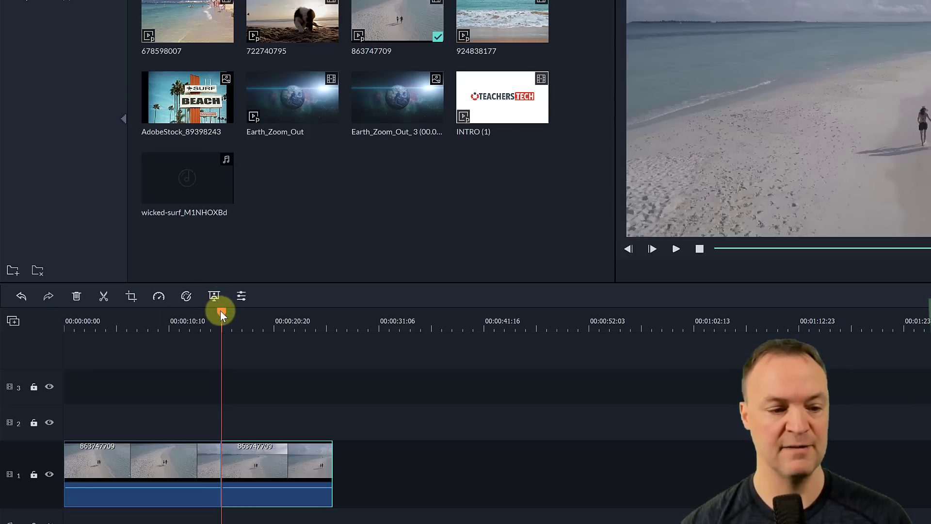
left_click_drag(221, 310, 173, 319)
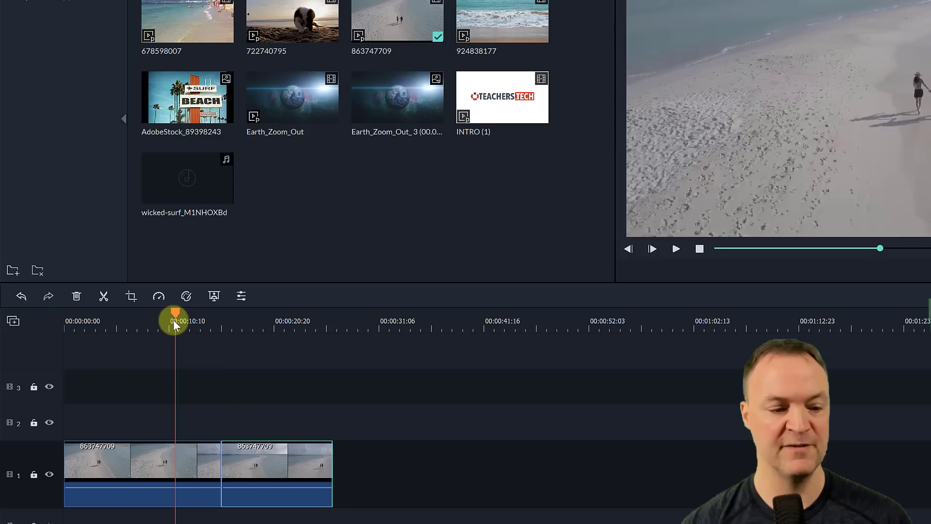
left_click(101, 300)
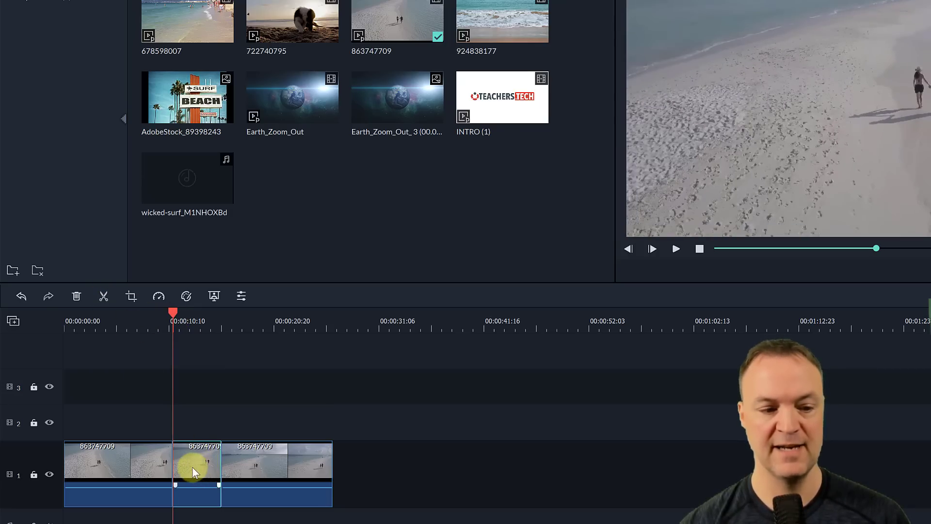
- Lift the middle piece of the split clip 863747709 onto video track 2 and delete it
left_click_drag(192, 467, 196, 428)
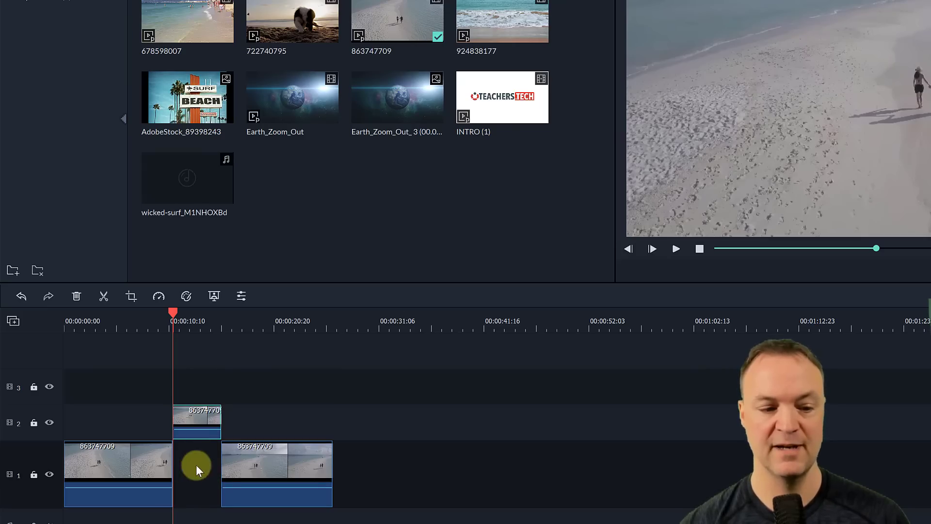
key("Delete")
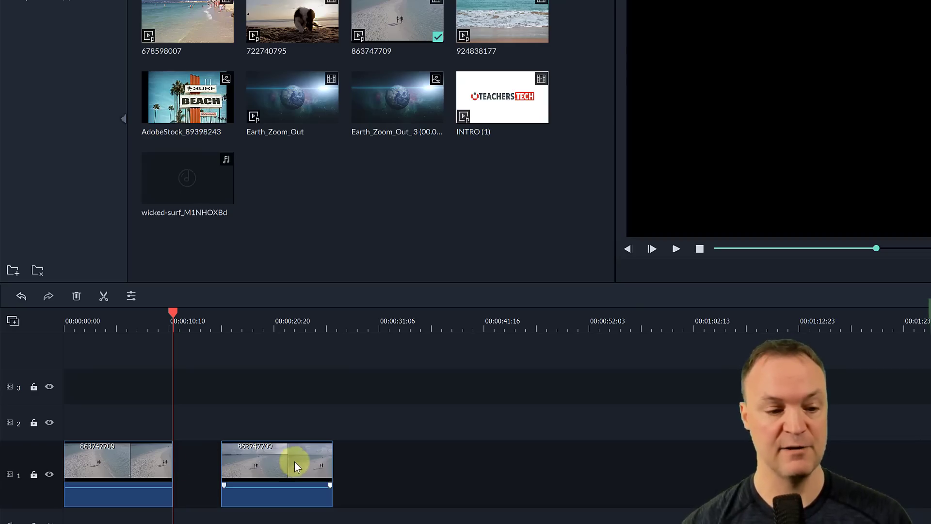
- Move the second piece of the clip 863747709 against the first on video track 1 and play across the join
left_click_drag(295, 461, 231, 471)
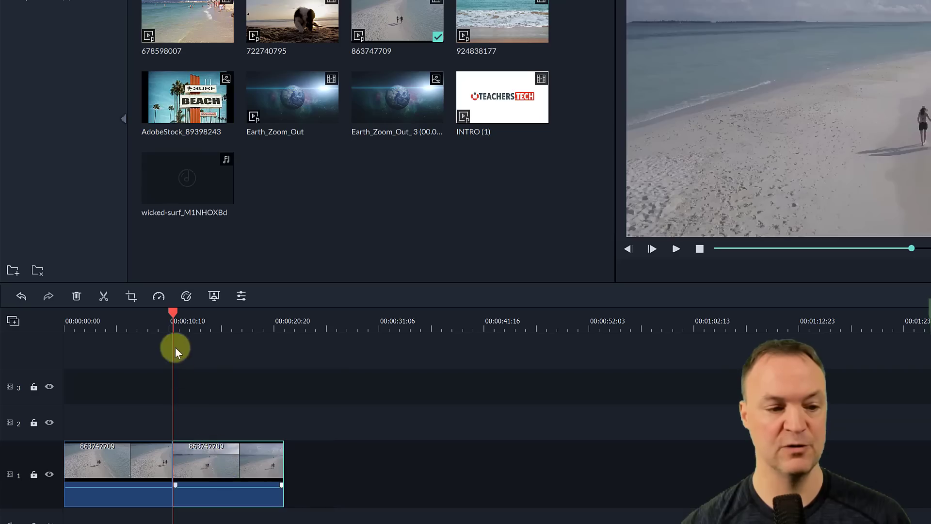
left_click(164, 316)
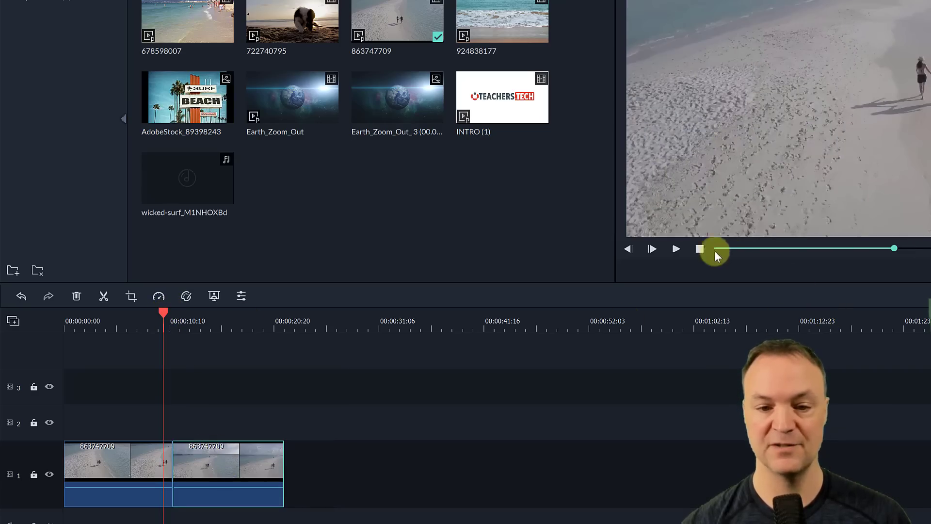
left_click(675, 247)
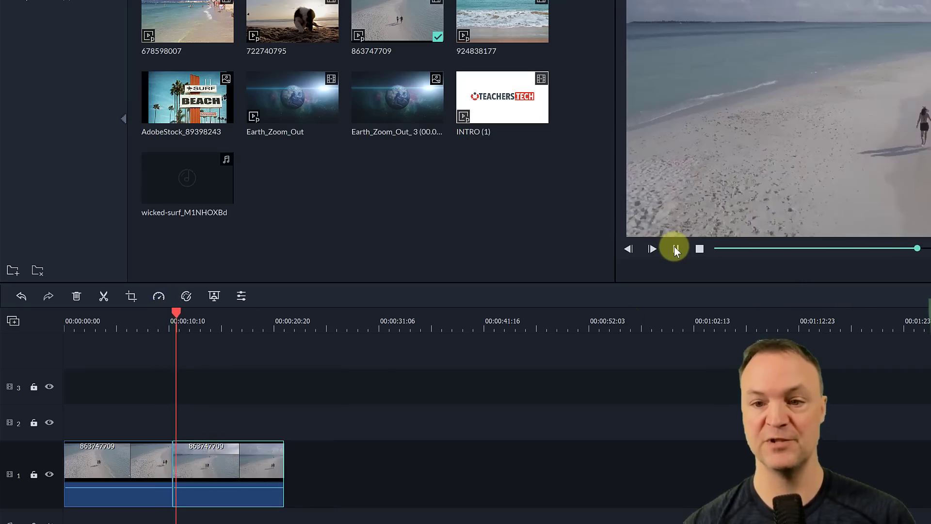
left_click(677, 248)
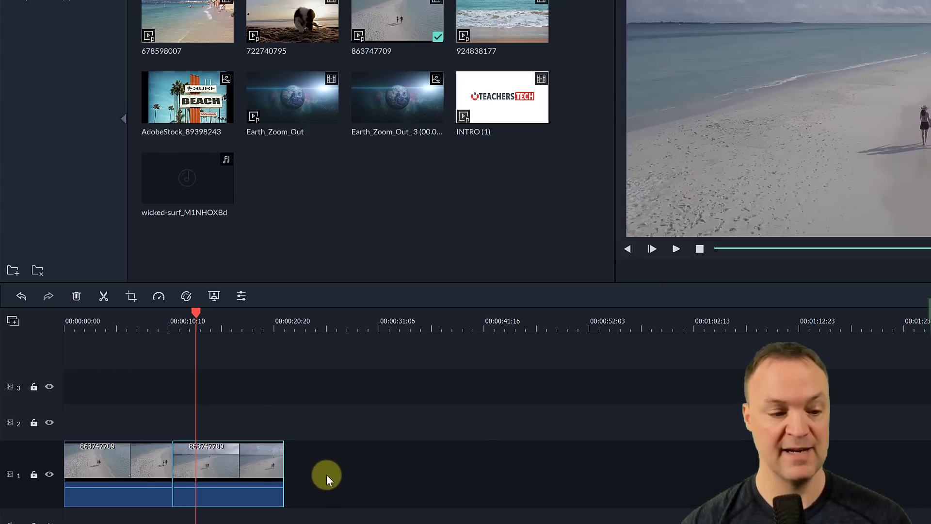
- Select both pieces of the clip 863747709 on video track 1 and delete them
left_click_drag(330, 473, 144, 470)
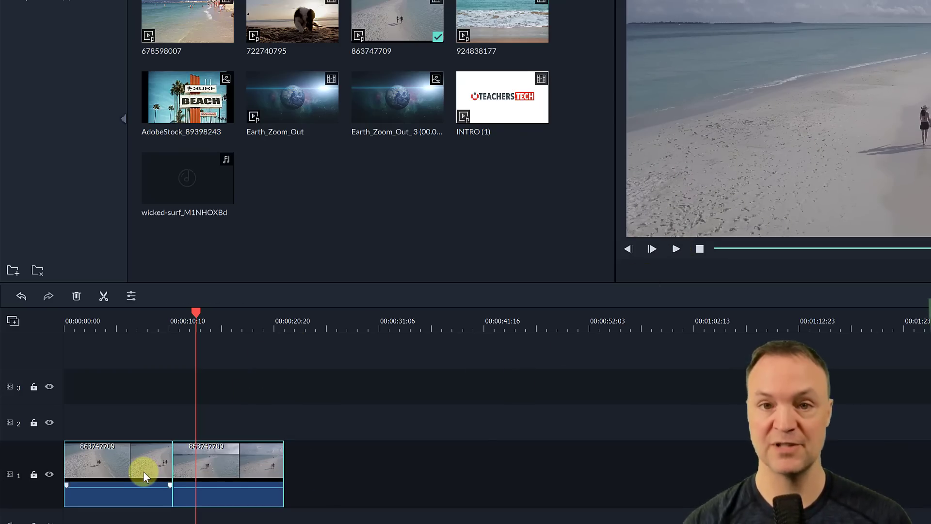
key("Delete")
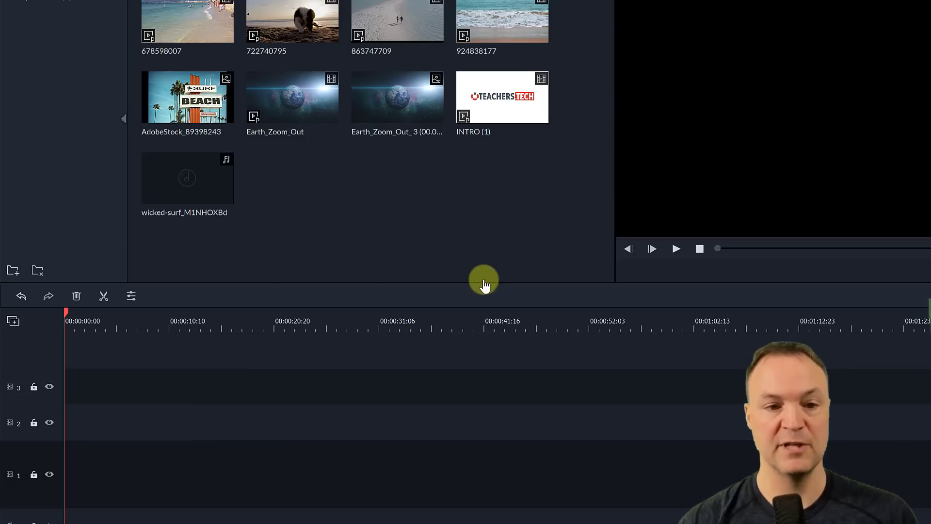
- Add INTRO (1) to the start of video track 1 with the project settings matched to the media, and play its opening
left_click_drag(507, 109, 53, 473)
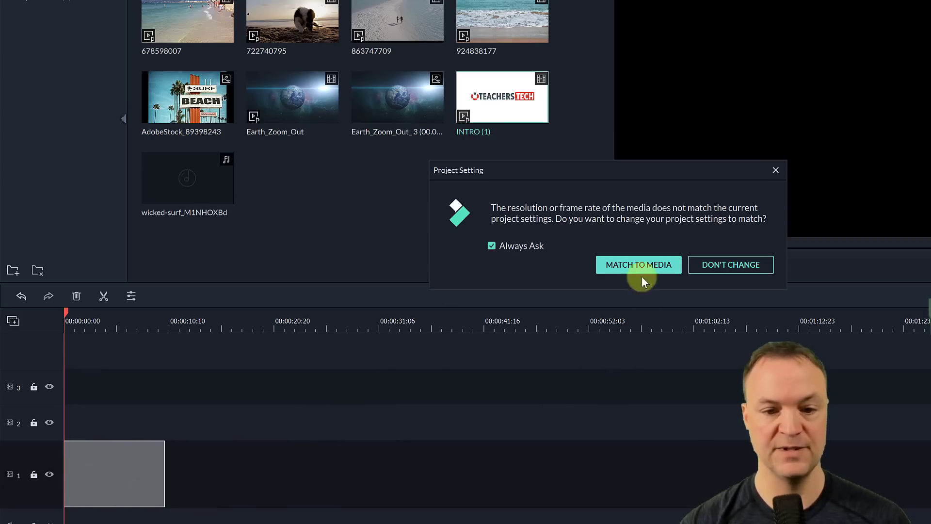
left_click(659, 266)
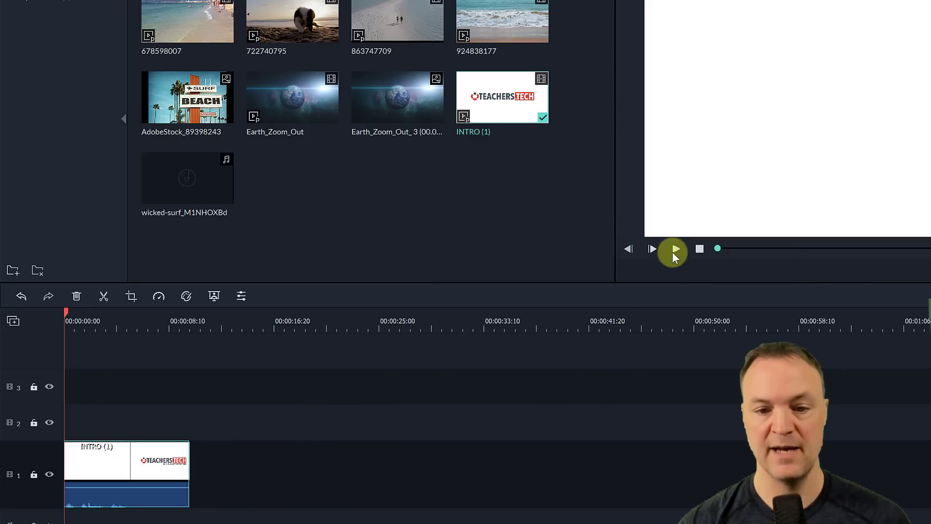
left_click(675, 249)
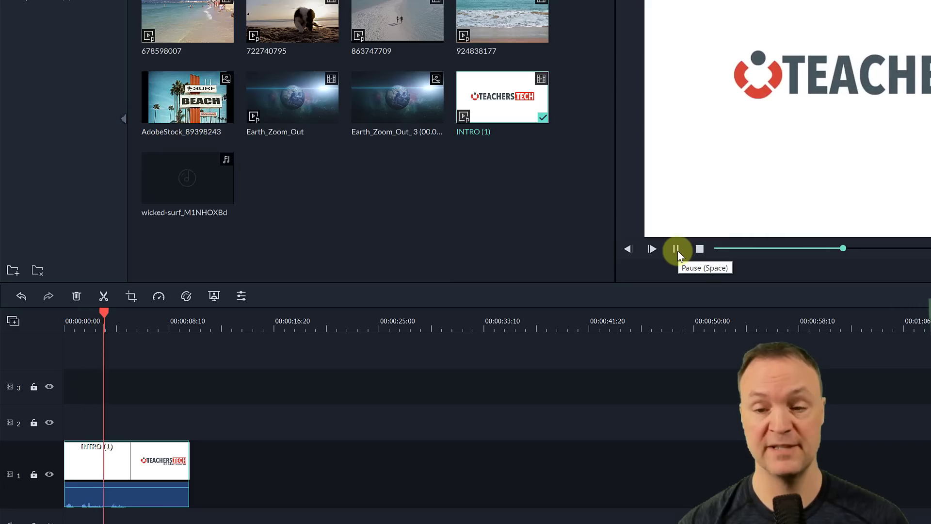
left_click(676, 249)
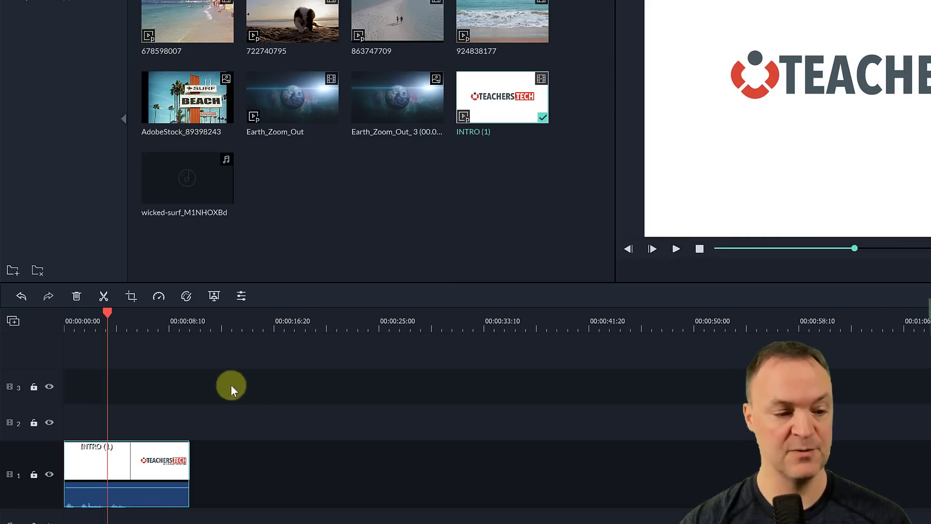
- Try custom speeds of 10.379, 6, 5 and 4 for the INTRO (1) clip and apply a speed of 3
left_click(158, 298)
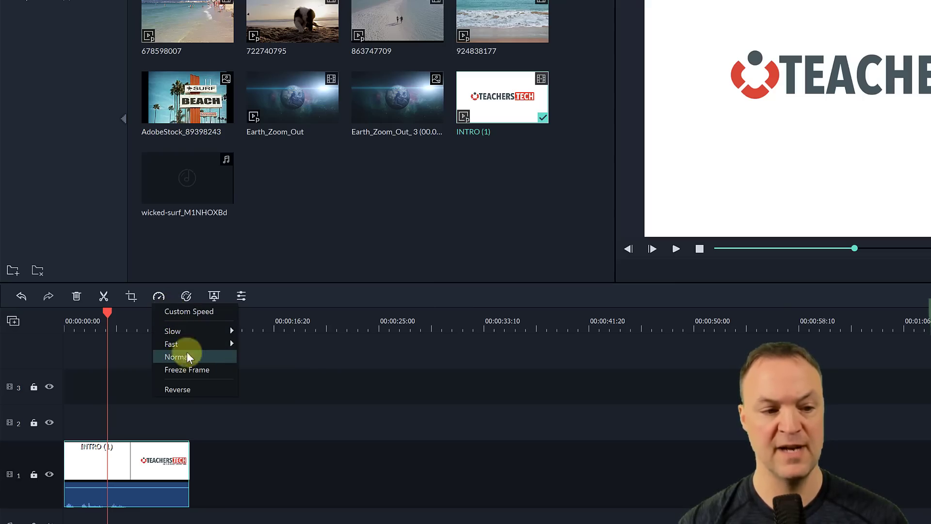
left_click(199, 311)
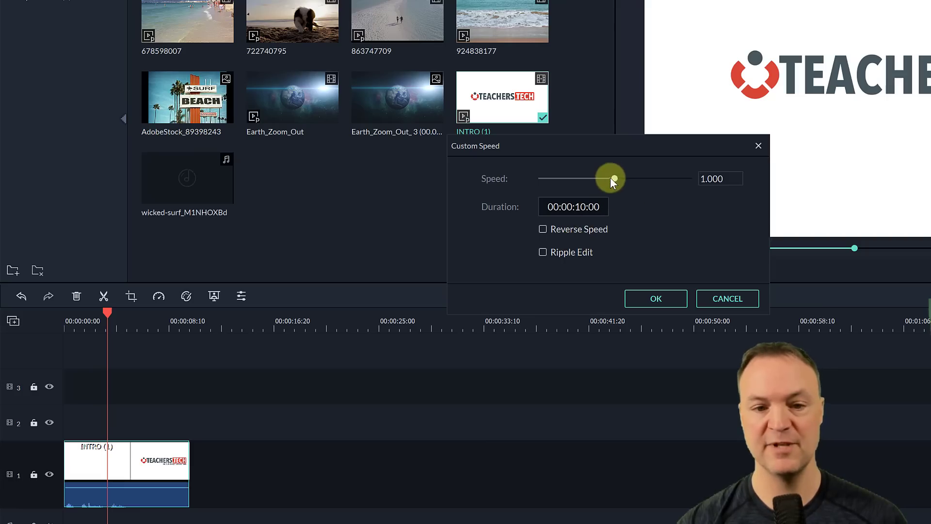
left_click_drag(614, 177, 624, 179)
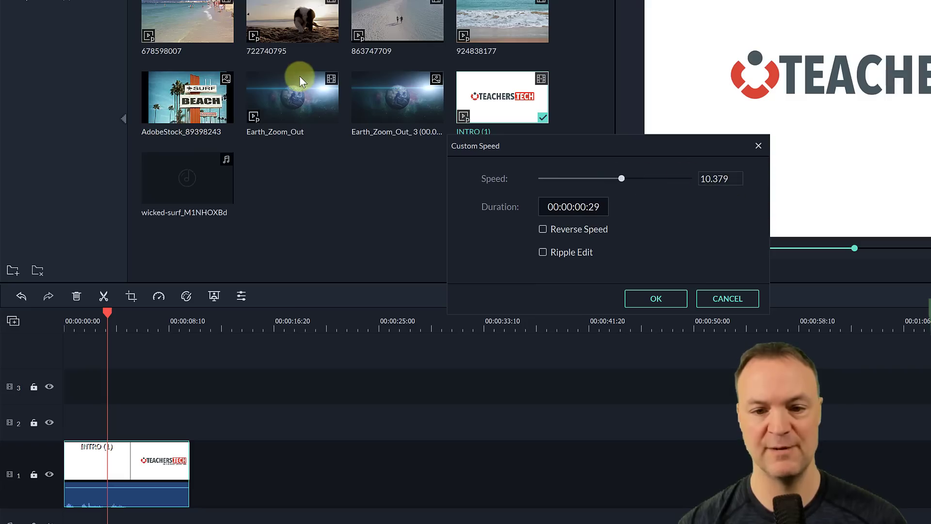
double_click(716, 178)
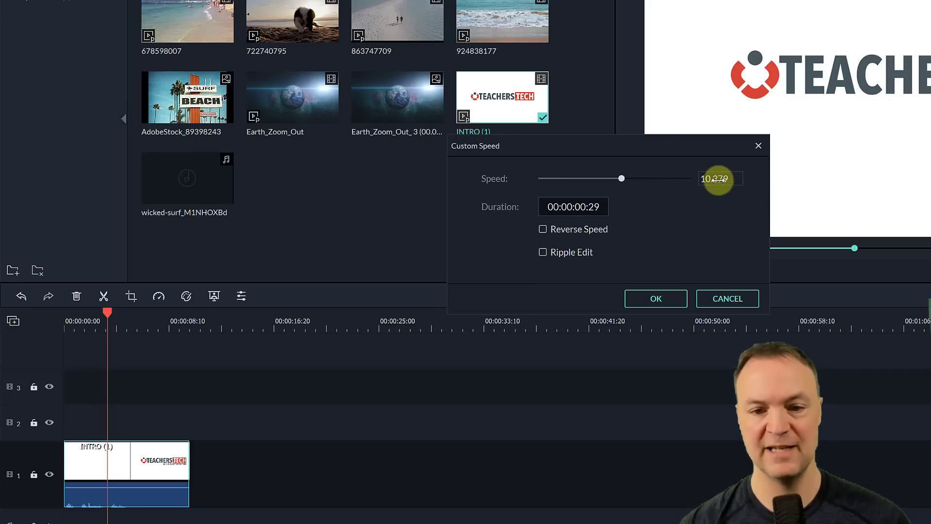
type("6")
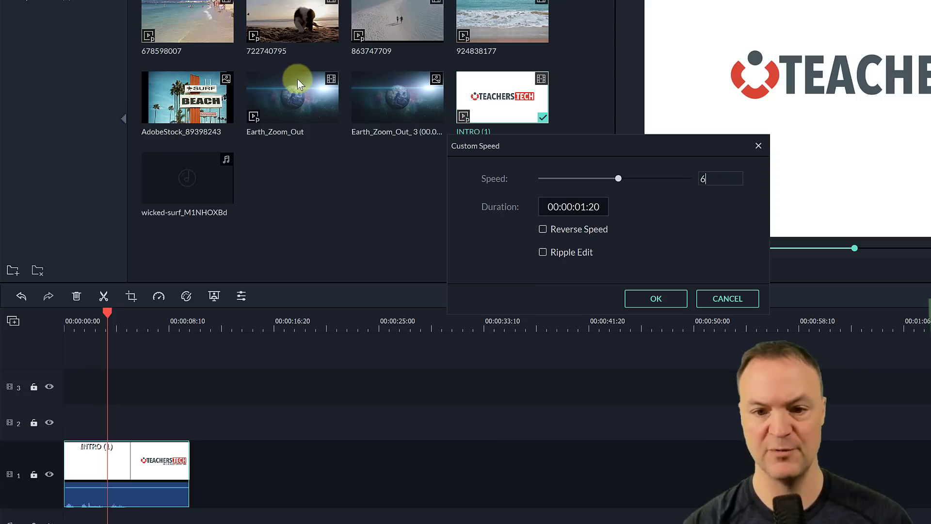
double_click(709, 179)
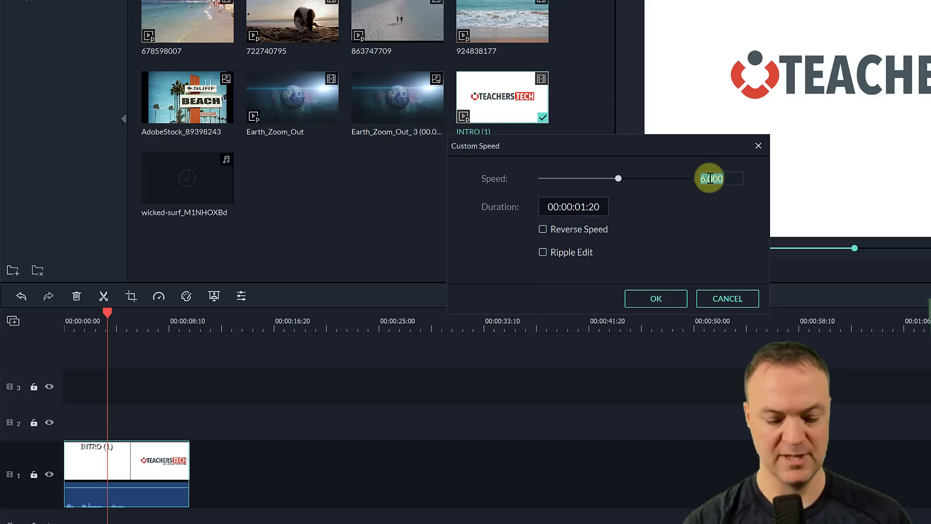
type("5")
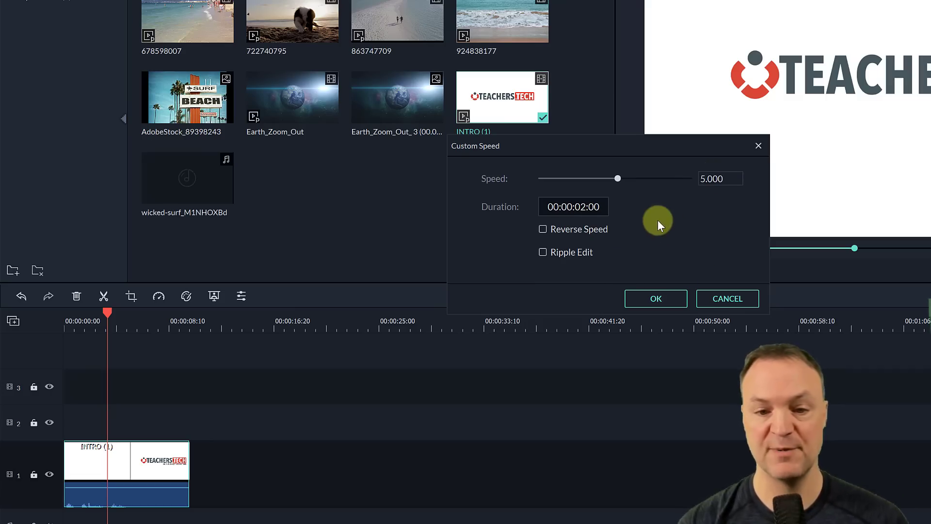
double_click(728, 178)
type("4")
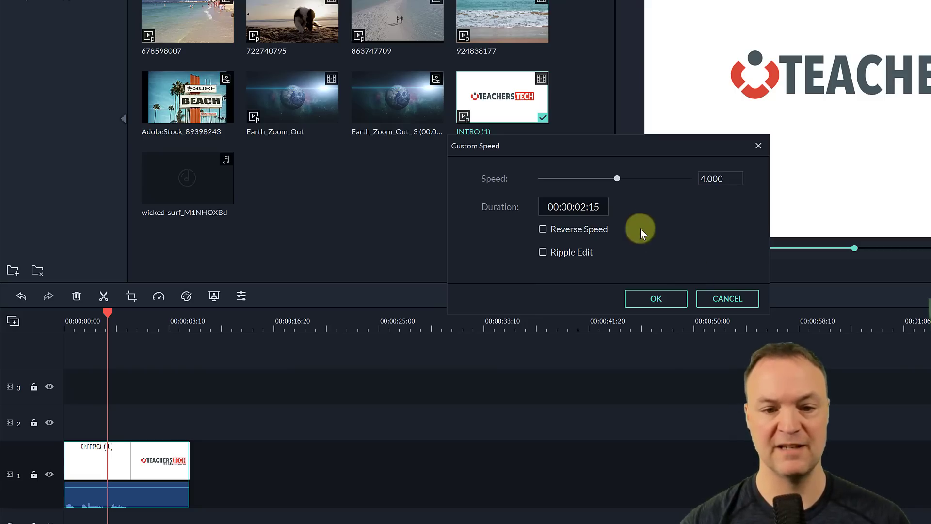
double_click(720, 179)
type("3")
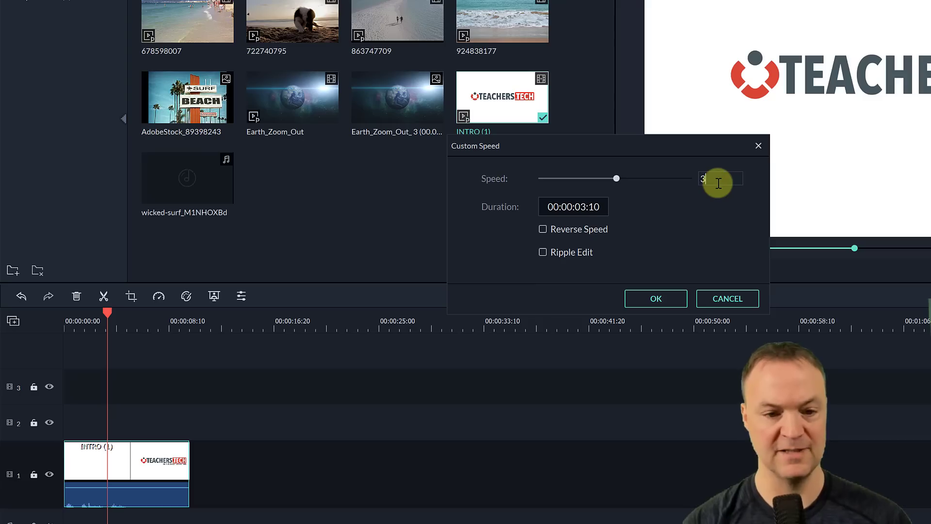
left_click(655, 298)
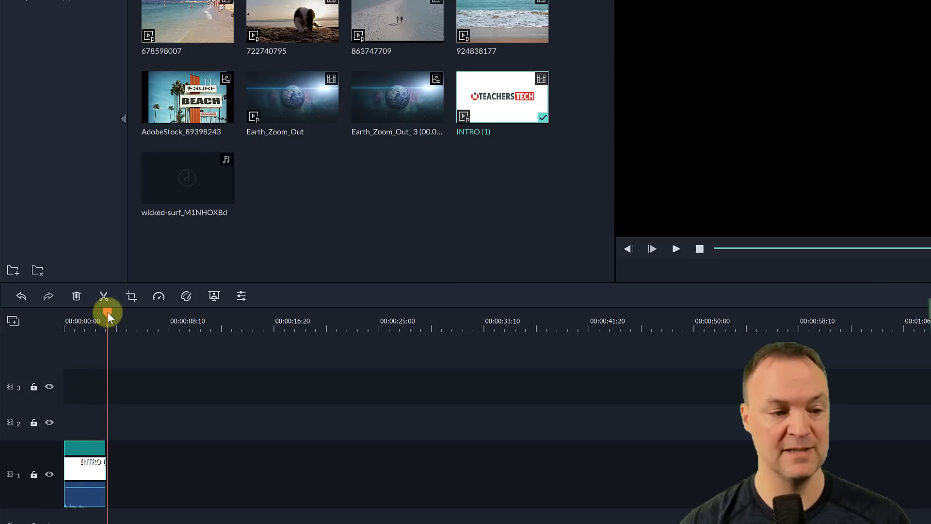
- Play the sped-up INTRO (1) clip from the start of the timeline
left_click_drag(107, 311, 64, 322)
left_click(673, 250)
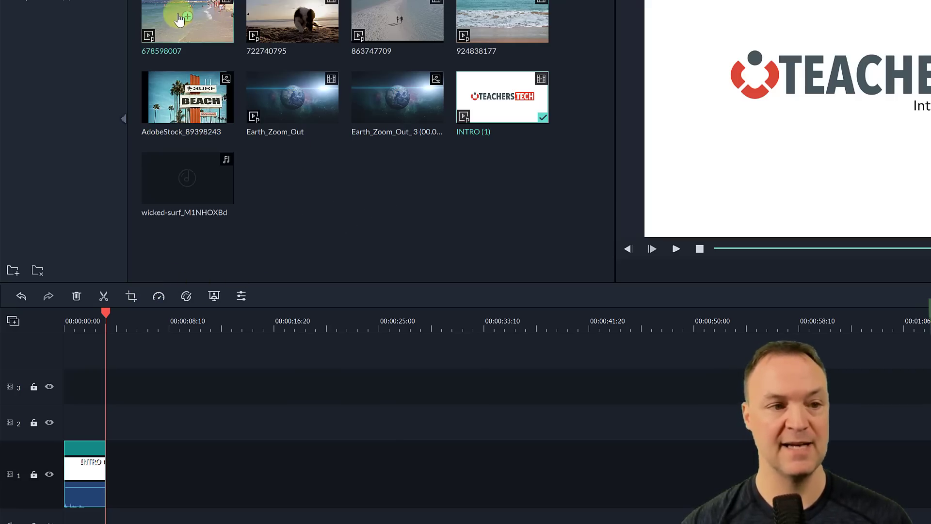
- Add the clip 863747709 to video track 1 at about 8 s and place the playhead at 00:00:09:24
left_click_drag(369, 24, 170, 499)
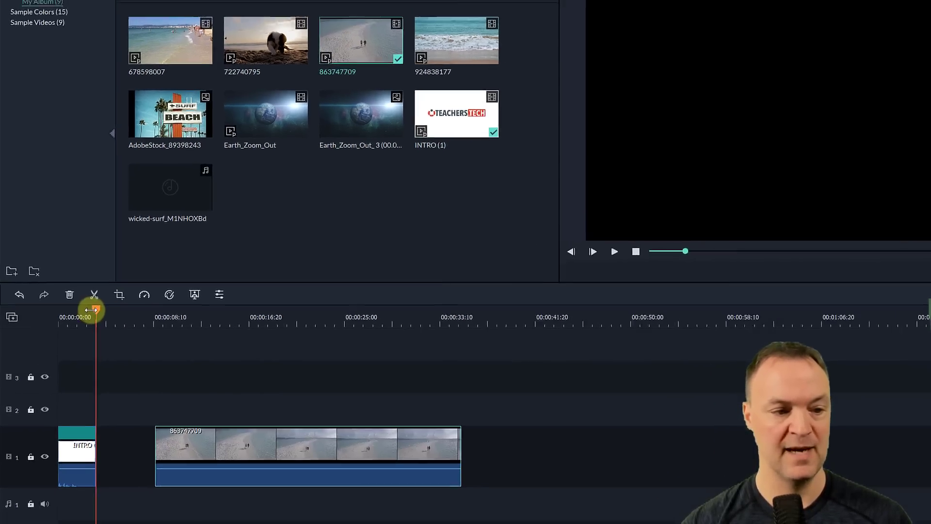
left_click_drag(102, 311, 189, 331)
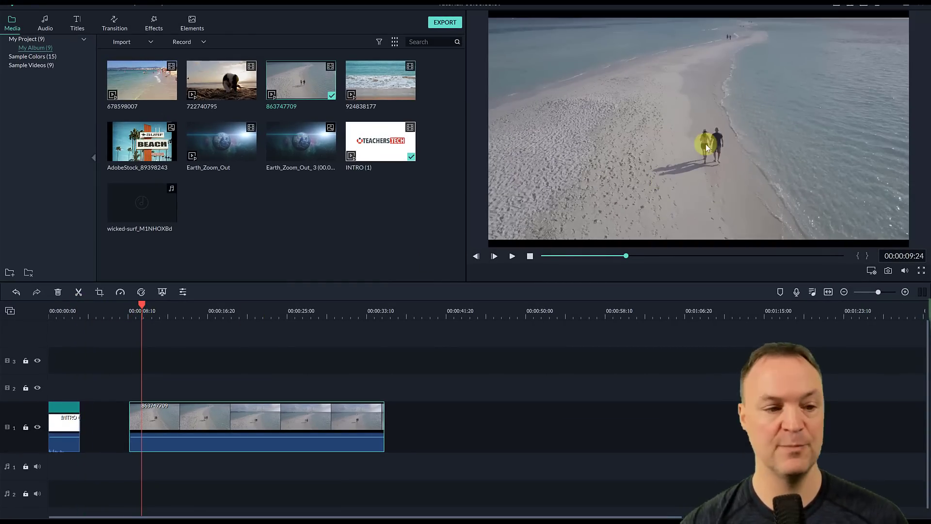
- Crop the clip 863747709 around the walking couple to about 2057 x 1085 at the original ratio and play the cropped result
left_click(99, 293)
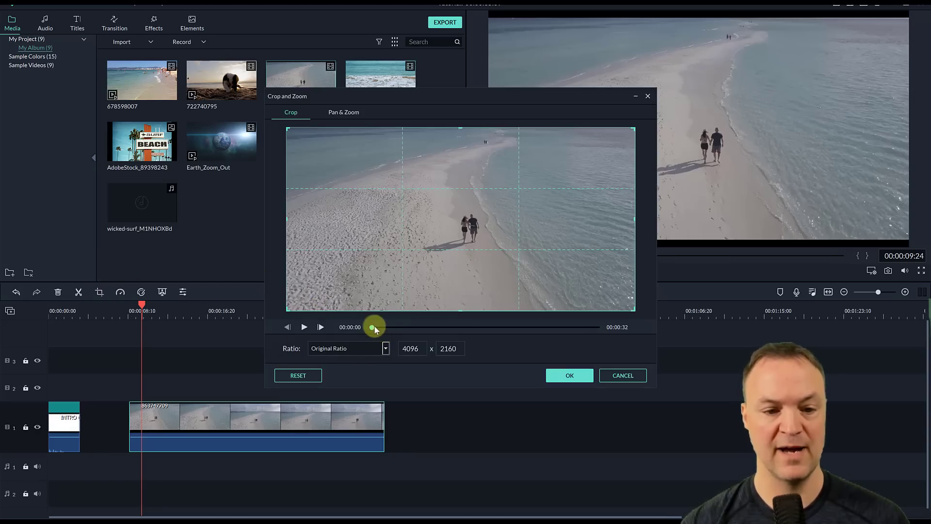
left_click_drag(287, 310, 400, 254)
left_click_drag(549, 218, 507, 245)
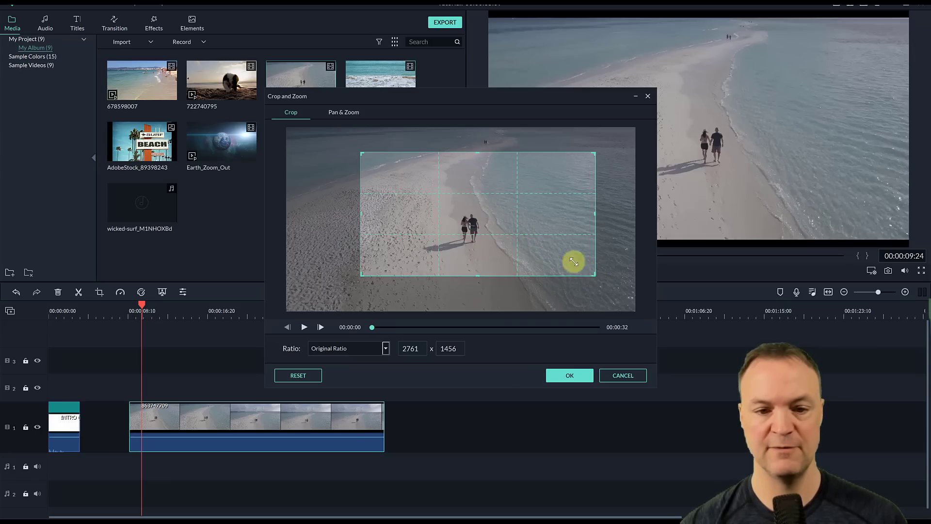
left_click_drag(573, 262, 527, 245)
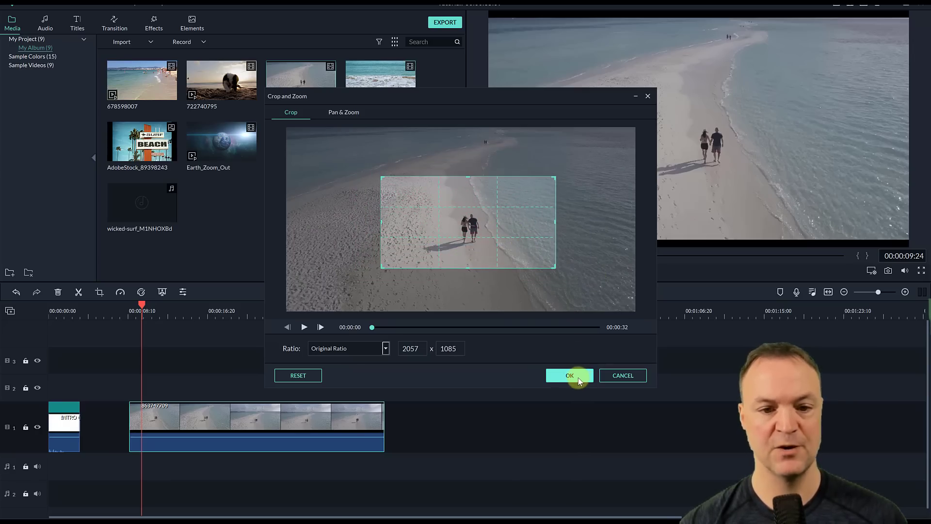
left_click(571, 376)
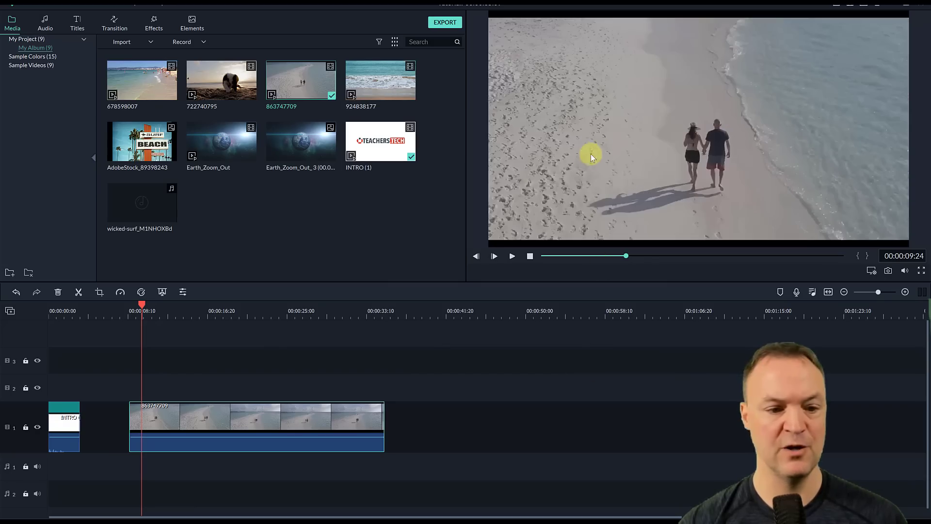
left_click(511, 259)
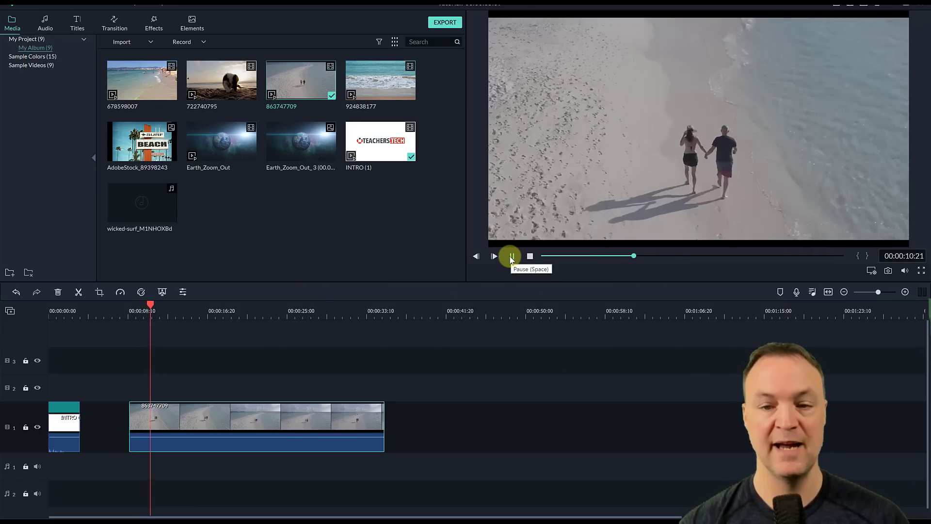
left_click(511, 257)
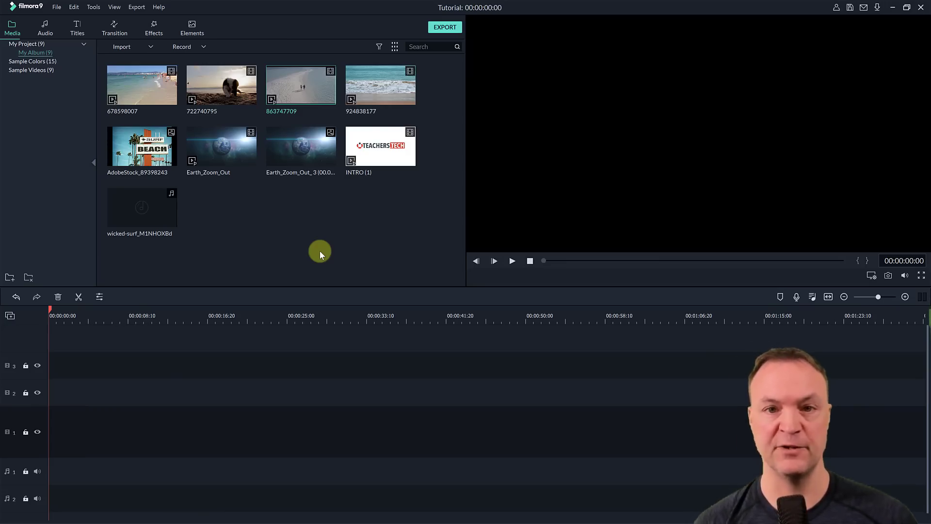
- Add the clip 678598007 to the start of the empty video track 1 with the project settings matched to the media, and play its opening
left_click(142, 84)
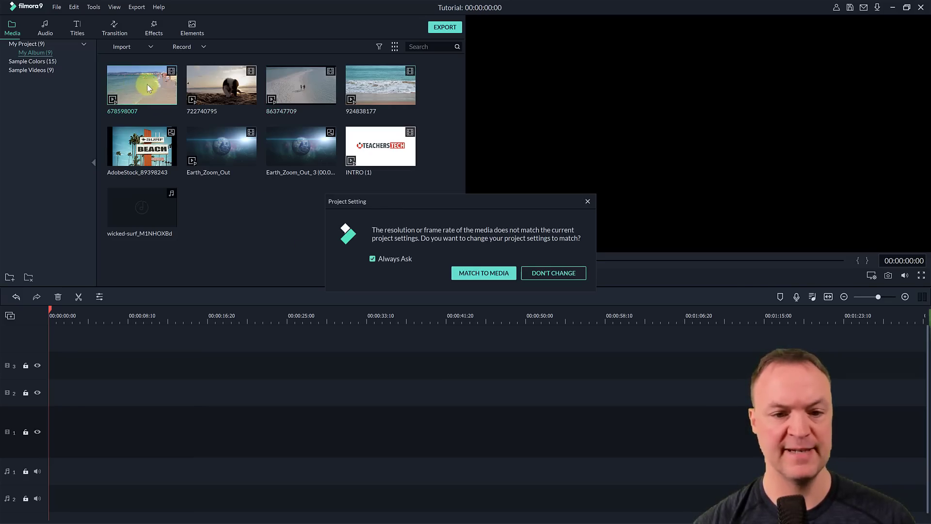
left_click(470, 274)
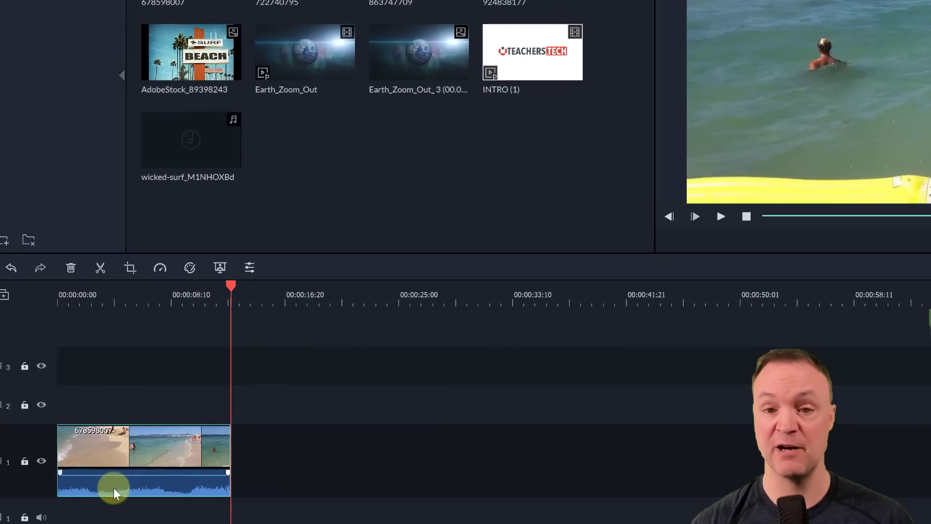
left_click(726, 217)
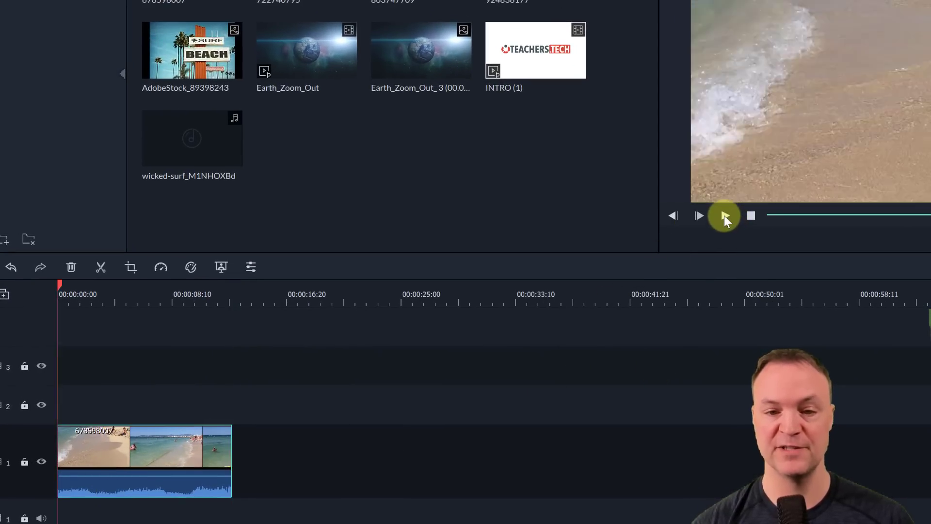
left_click(724, 216)
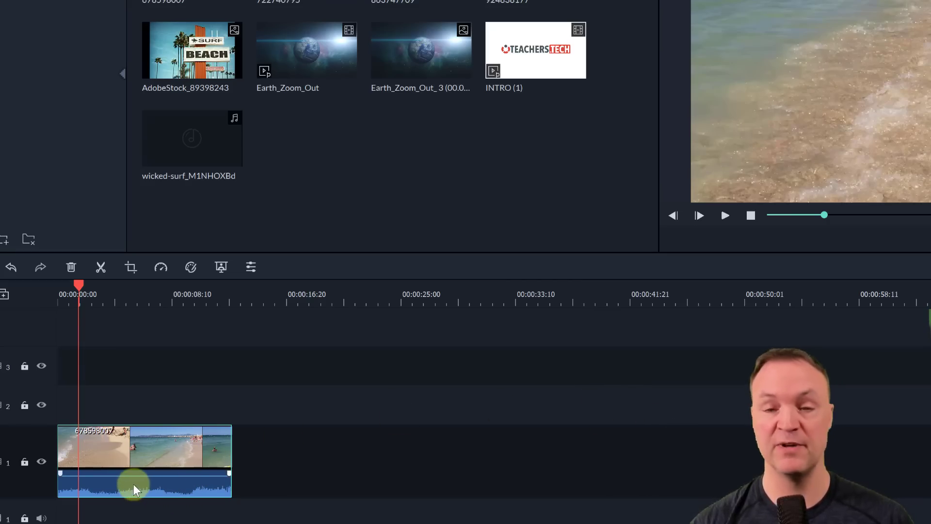
- Detach the audio from the clip 678598007 on video track 1
right_click(127, 461)
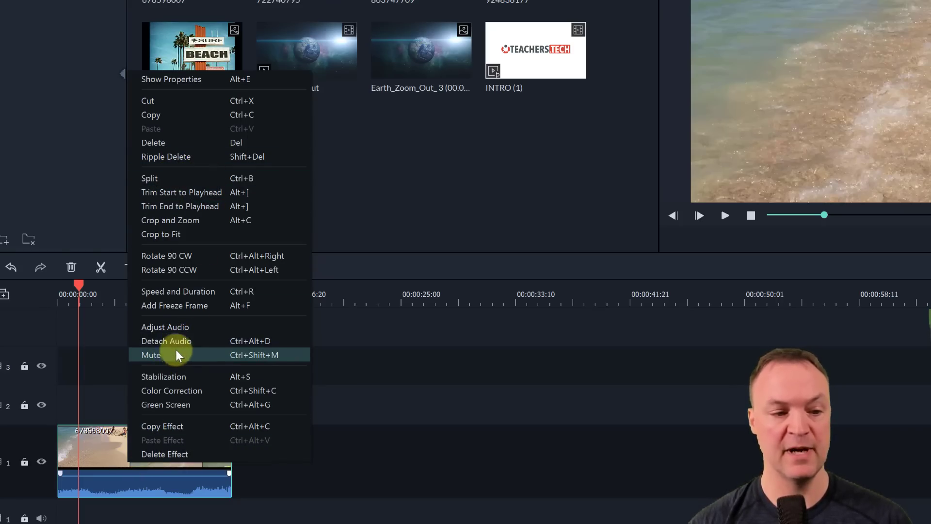
left_click(172, 321)
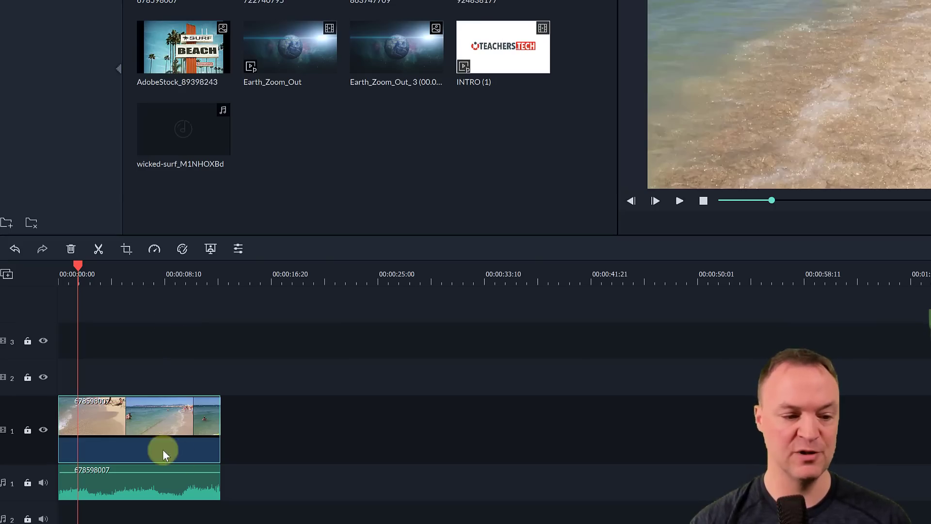
- Delete the detached audio of the clip 678598007 from audio track 1 and check the remaining video clip's available commands
left_click(150, 486)
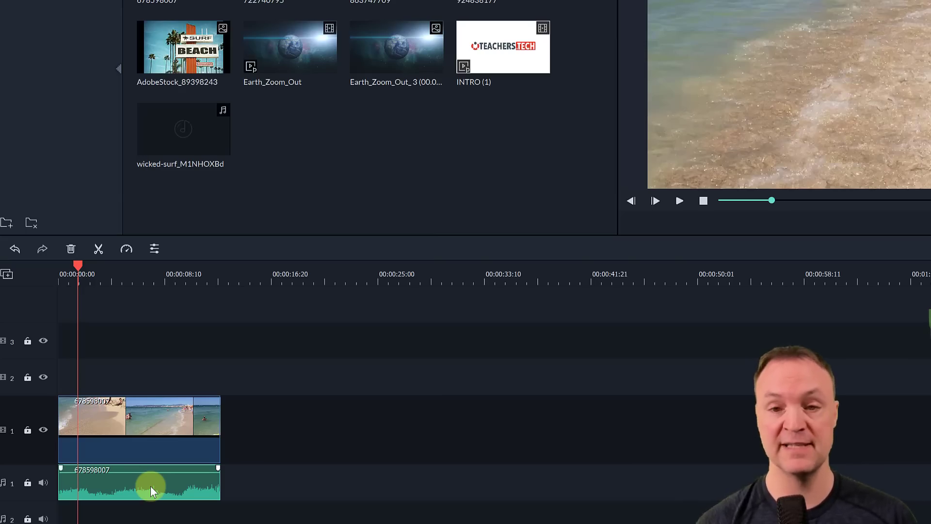
key("Delete")
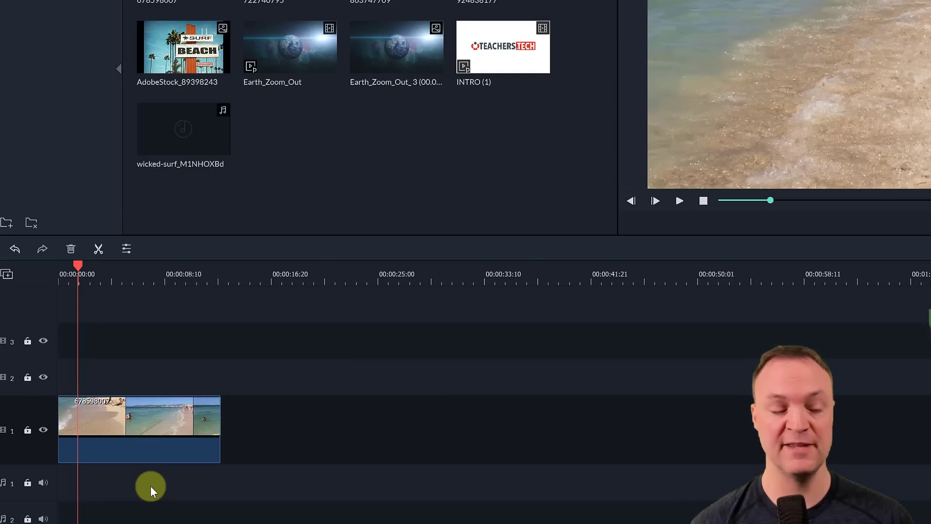
right_click(155, 414)
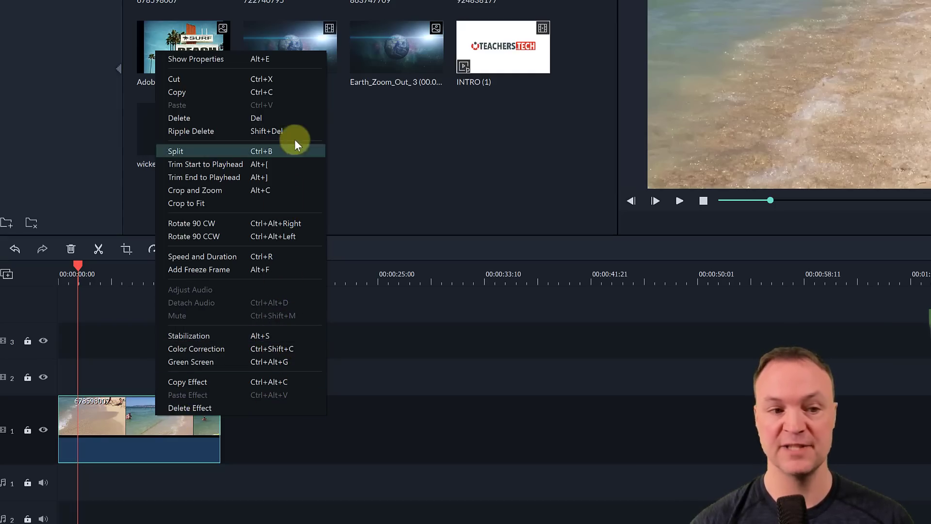
left_click(326, 496)
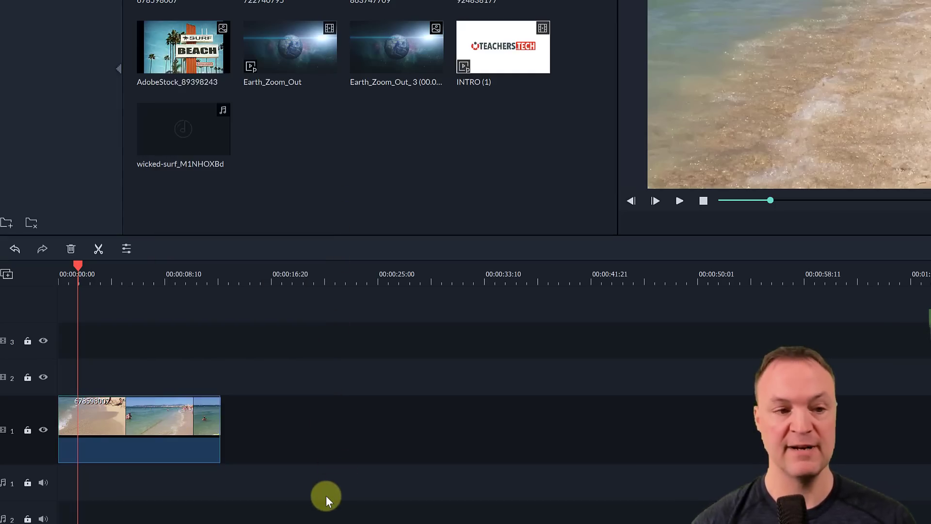
- Add the clips 722740795 and 924838177 after 678598007 on video track 1, with 924838177 overlapping the end of 722740795
left_click_drag(301, 7, 225, 440)
left_click_drag(279, 450, 280, 450)
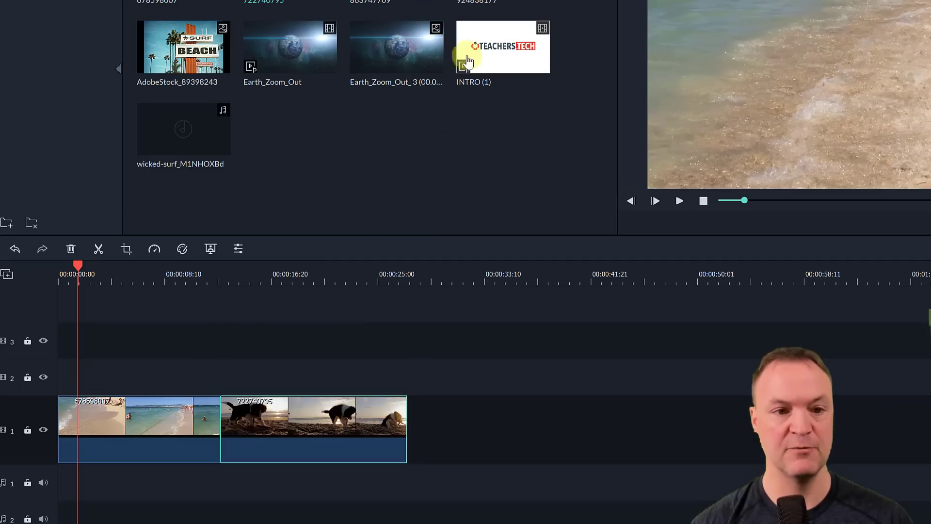
left_click_drag(514, 388, 411, 417)
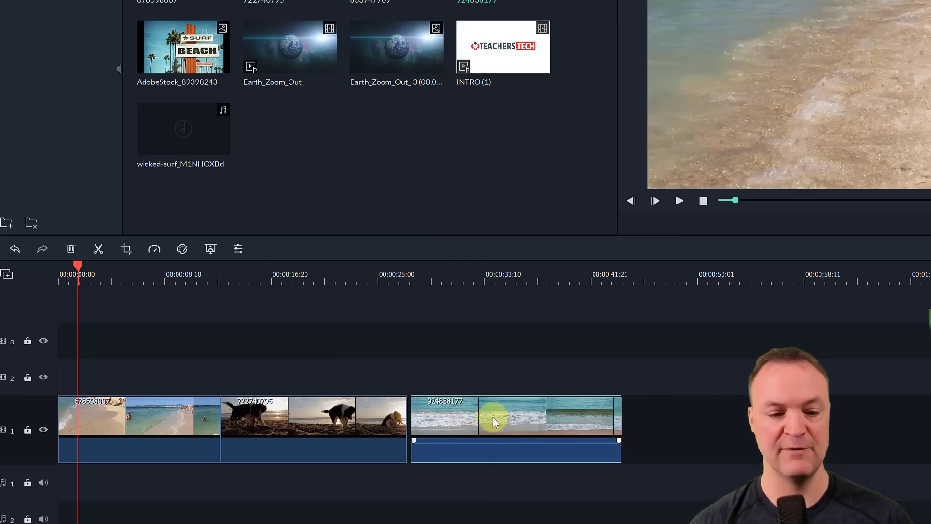
left_click_drag(492, 417, 449, 422)
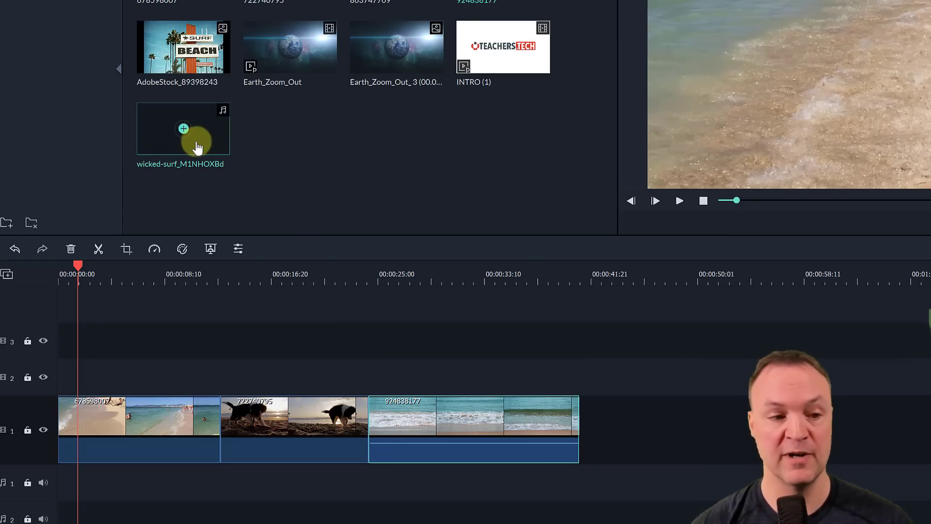
- Add wicked-surf_M1NHOXBd to audio track 1 at the playhead and move the displaced video clips back to close the gap
left_click(184, 129)
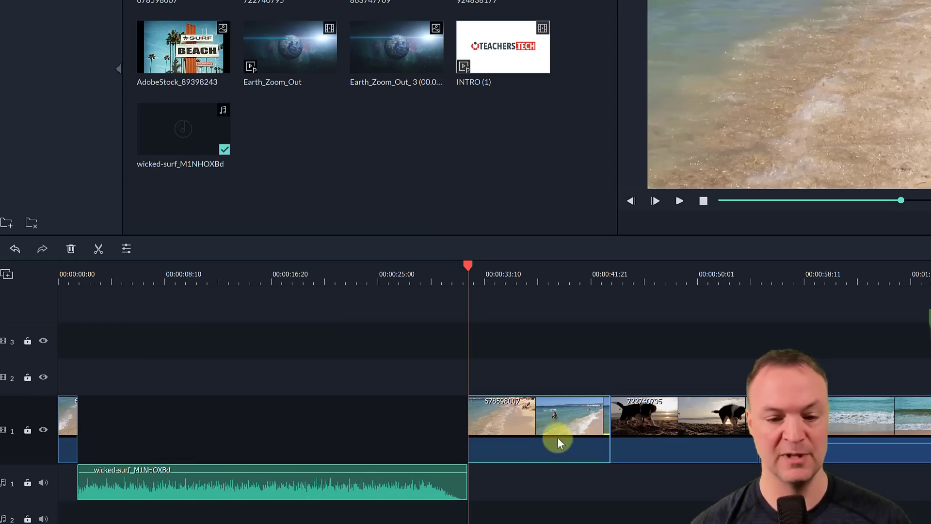
left_click(472, 429)
left_click_drag(473, 430, 121, 444)
- Play the start of the sequence with the wicked-surf music from about 3 s to about 4.5 s
left_click_drag(467, 268, 93, 300)
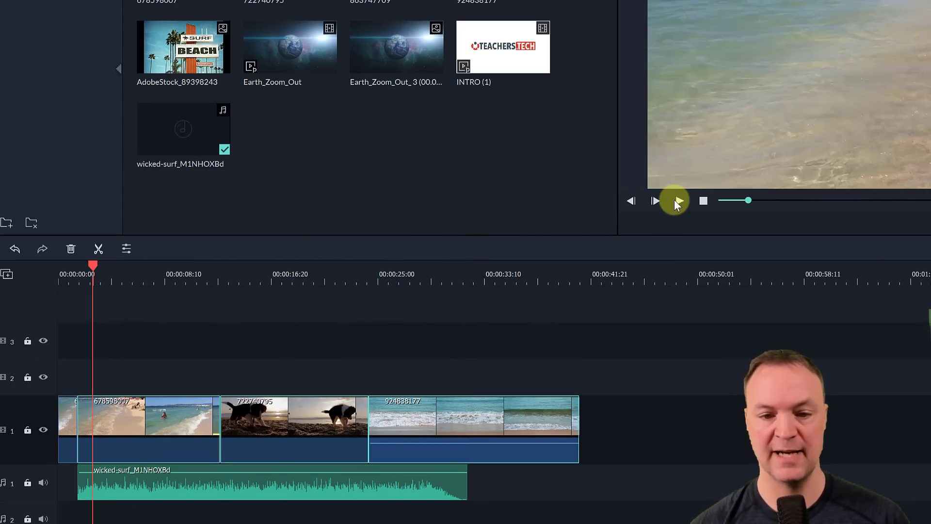
left_click(677, 200)
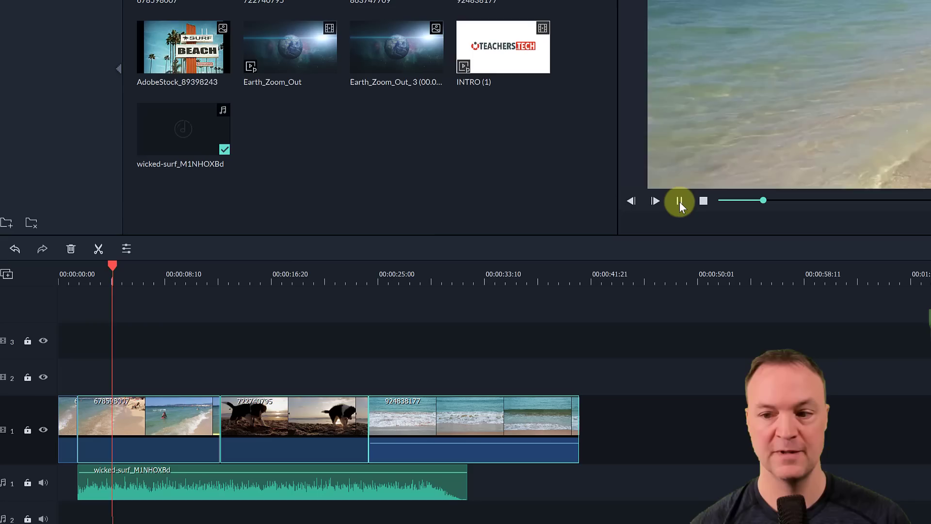
left_click(678, 200)
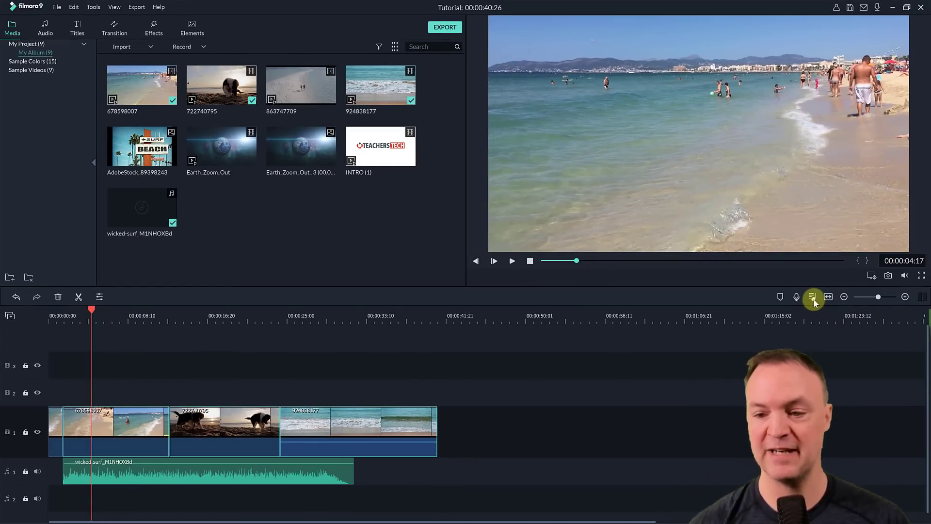
- Lower the Audio1 track volume to -28.58 dB in the Audio Mixer and play the sequence to hear the result
left_click(813, 297)
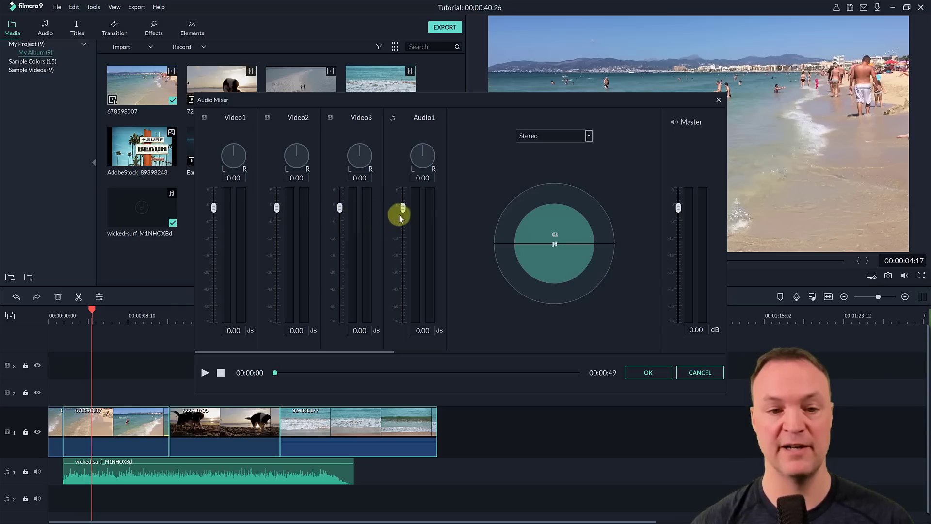
left_click_drag(402, 215, 401, 260)
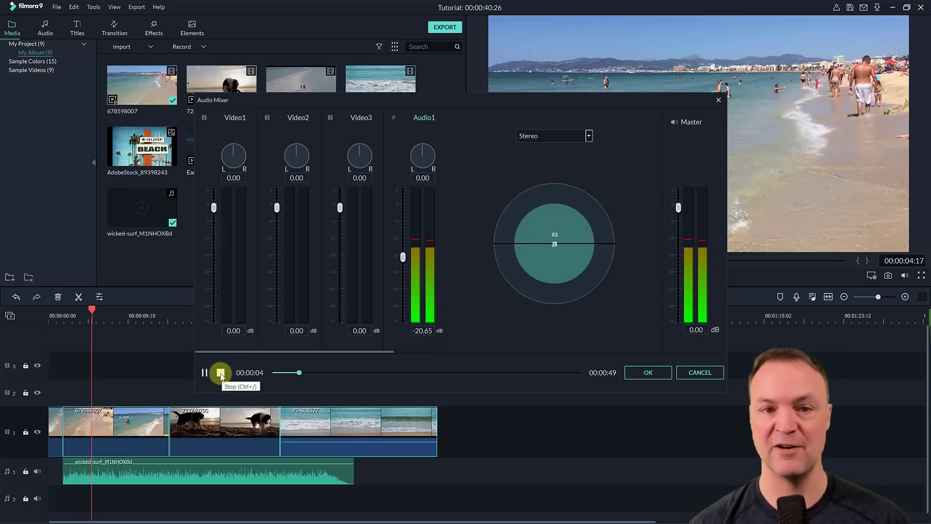
left_click(221, 372)
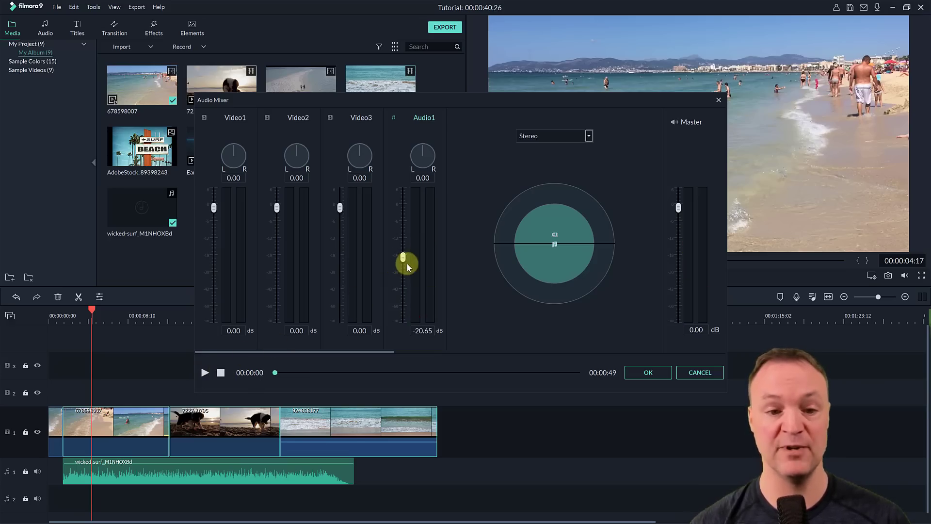
left_click_drag(405, 261, 405, 271)
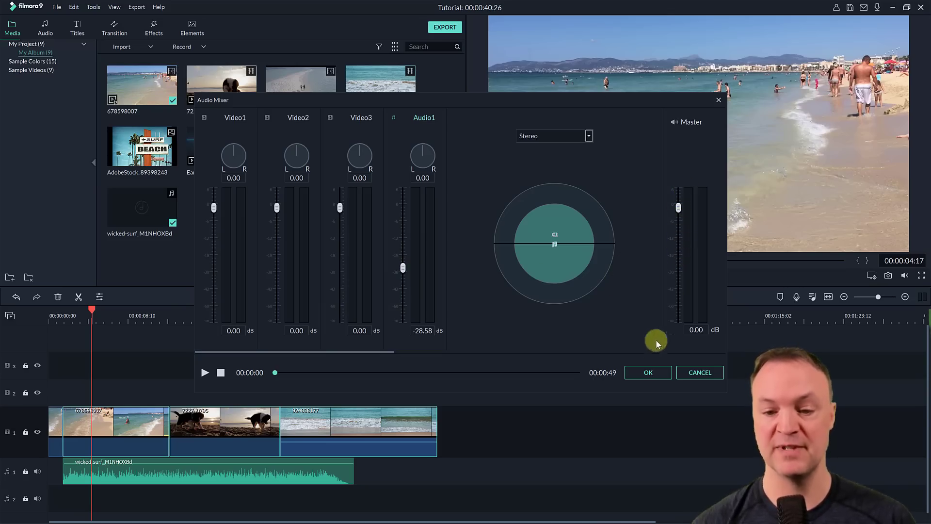
left_click(658, 376)
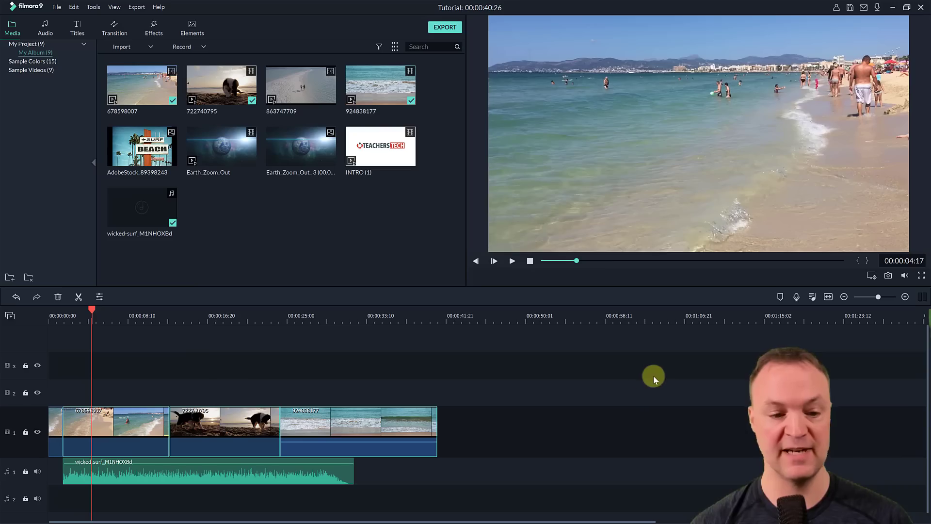
left_click(510, 262)
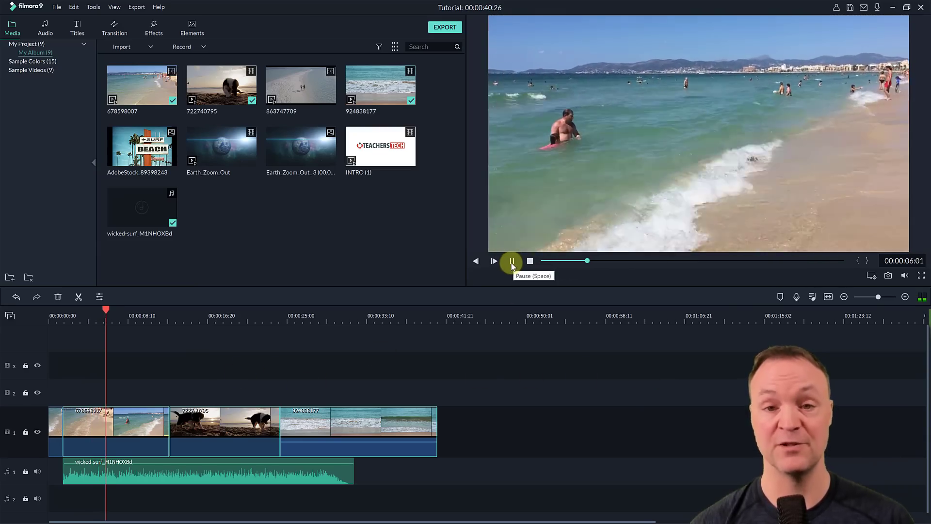
left_click(512, 262)
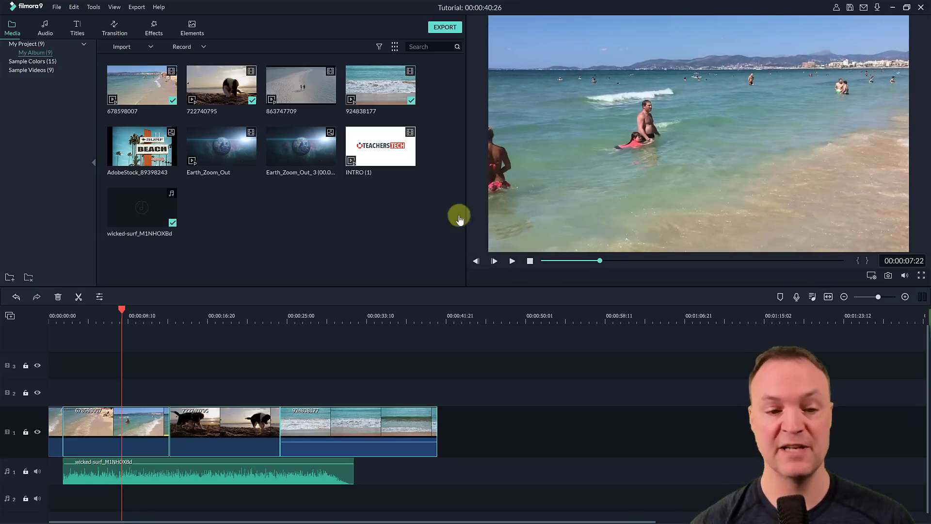
- Replace the wicked-surf music with the library track A-GROUP - Verve at the start of audio track 2 and play it
left_click(48, 30)
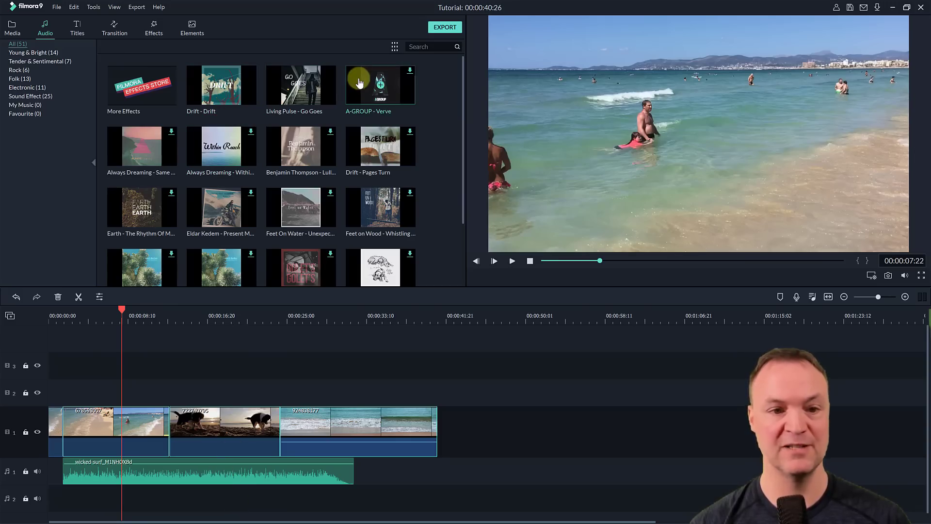
left_click_drag(371, 83, 48, 495)
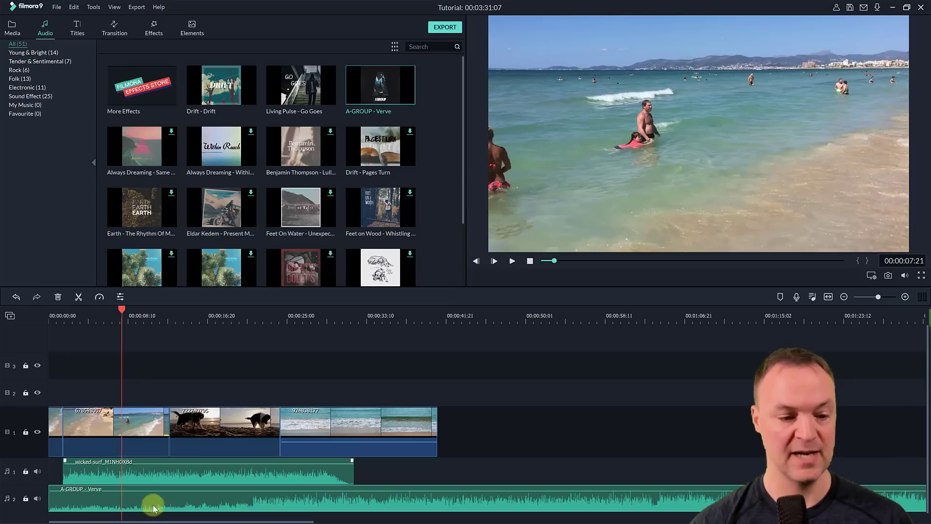
left_click(180, 476)
key("Delete")
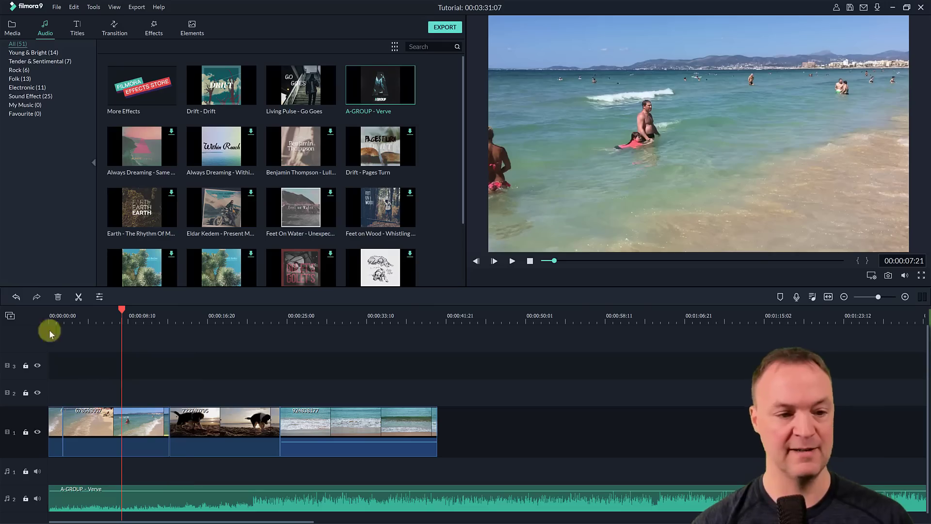
left_click(512, 261)
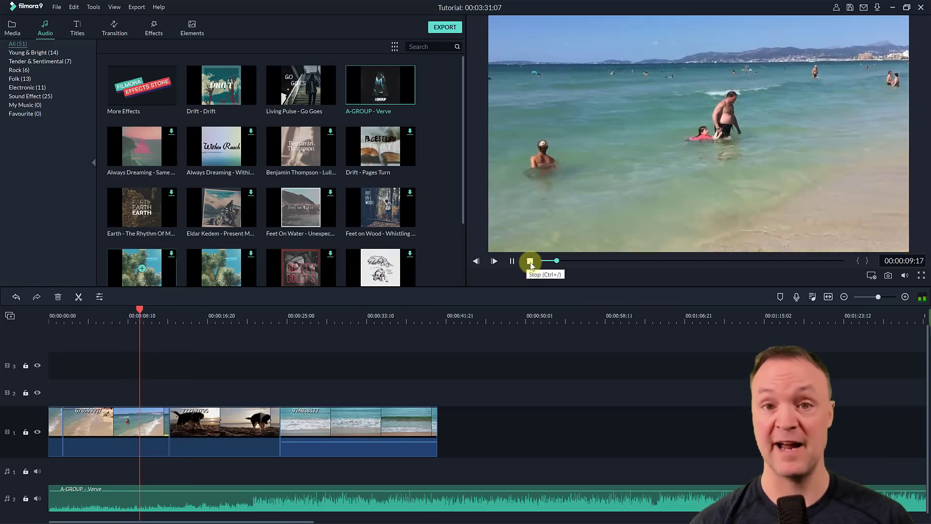
left_click(530, 262)
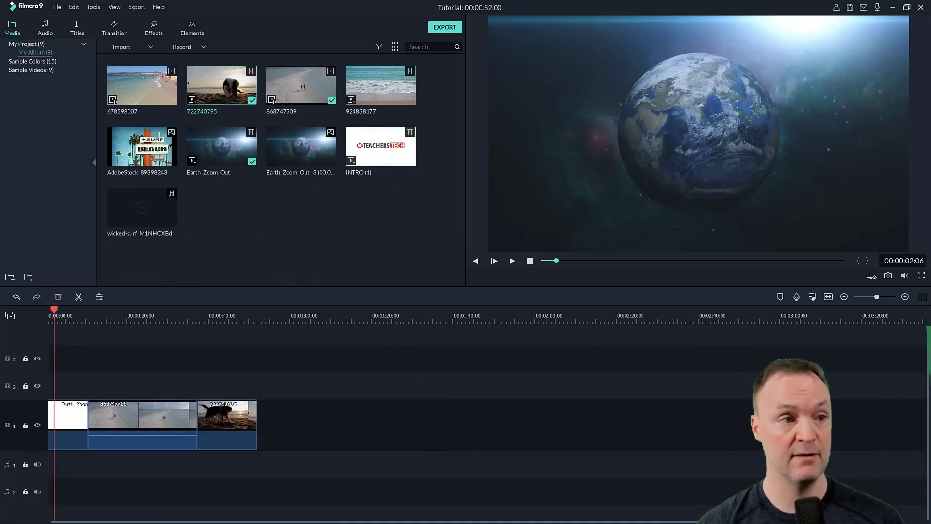
- Add the Credit 4 title to video track 2 at 00:00:02:06 above the Earth clip and play it
left_click(79, 30)
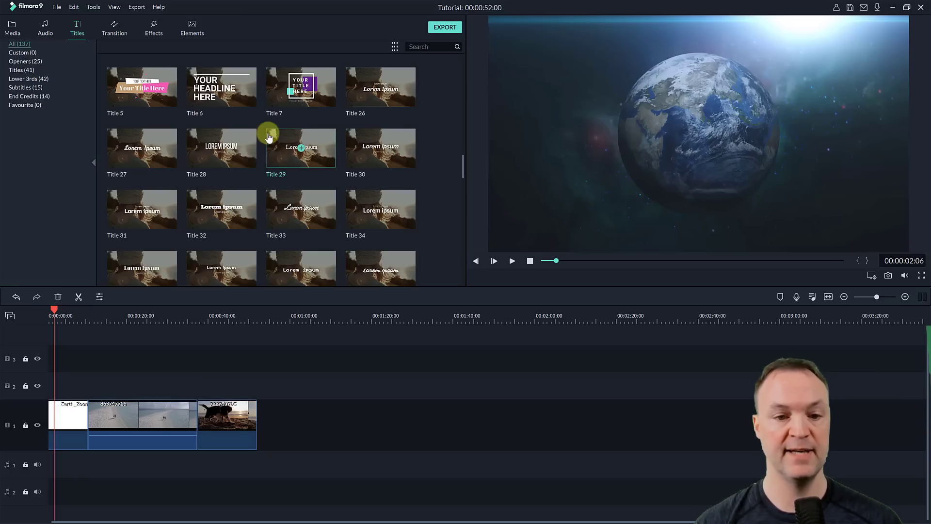
scroll(269, 138, "down", 5)
scroll(268, 146, "up", 10)
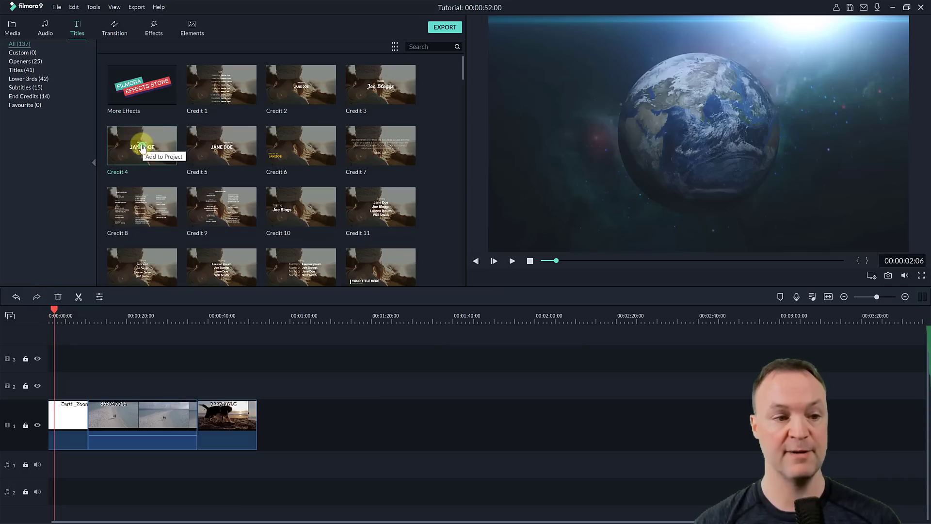
left_click(142, 206)
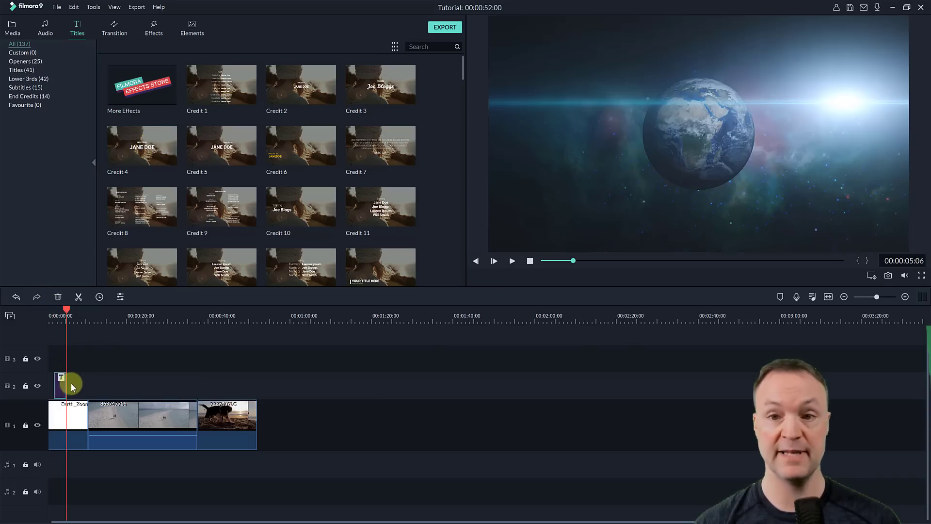
left_click_drag(66, 310, 56, 313)
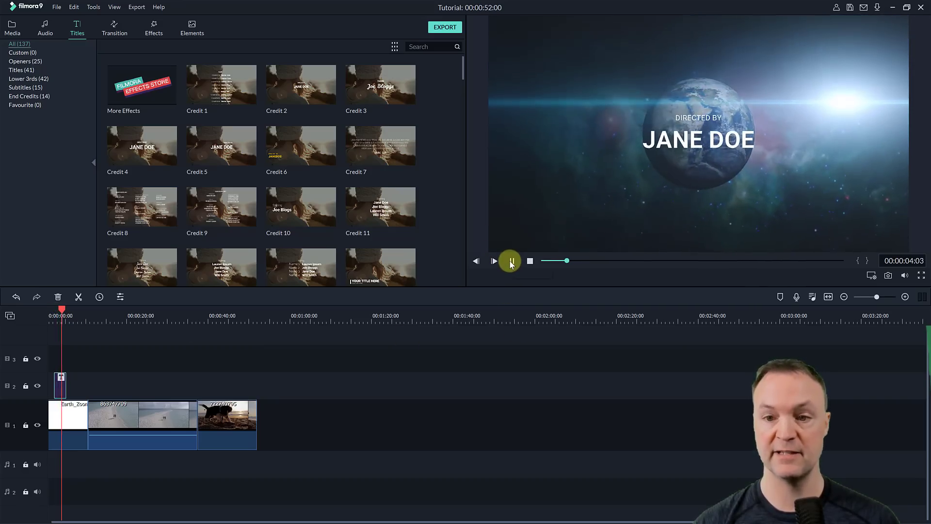
left_click(511, 262)
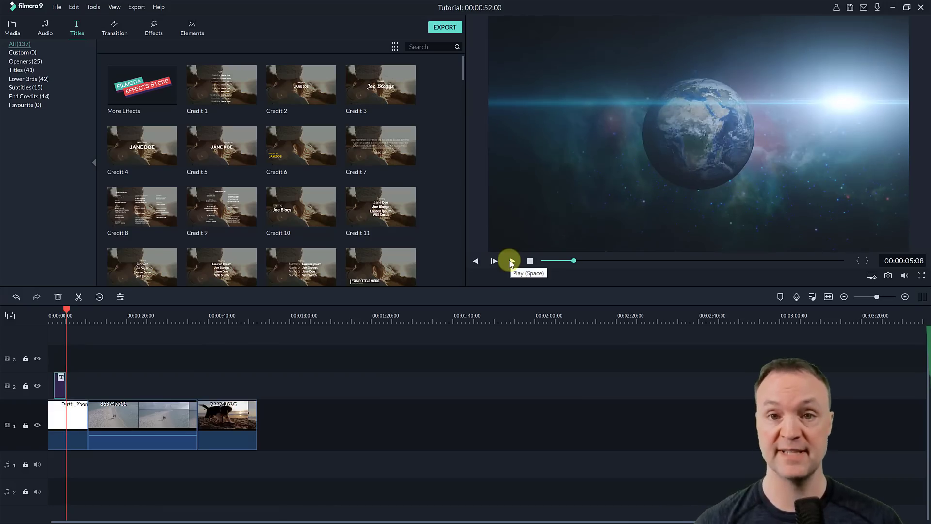
- Change the Credit 4 title's two text lines to "Hello" and "Everyone!"
double_click(61, 385)
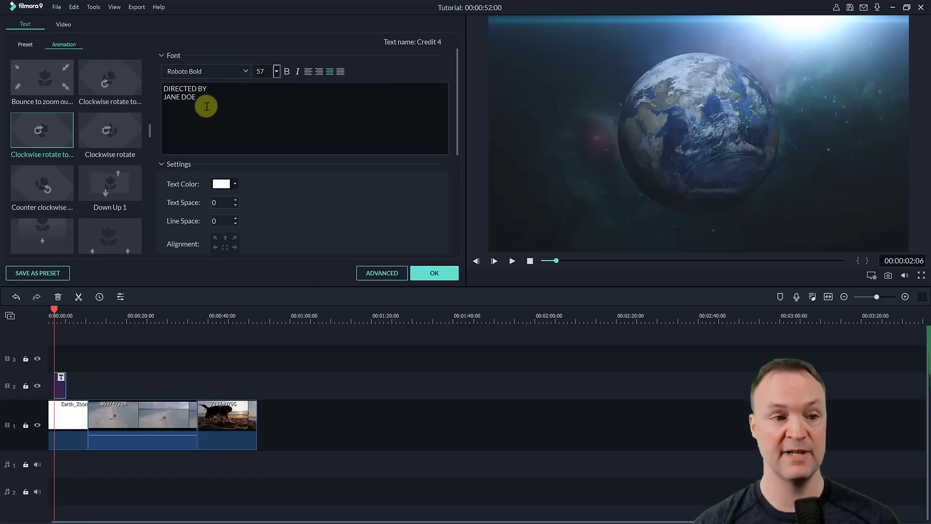
left_click_drag(212, 90, 154, 83)
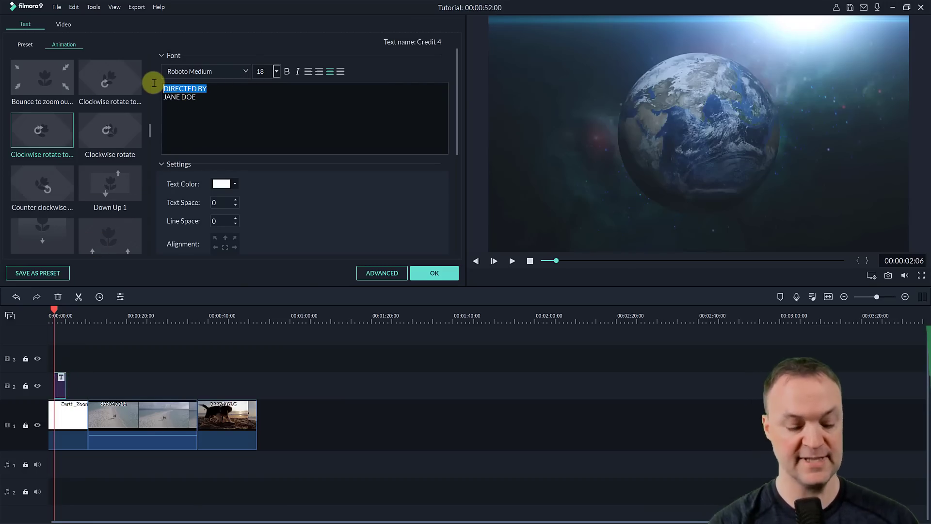
type("Hello")
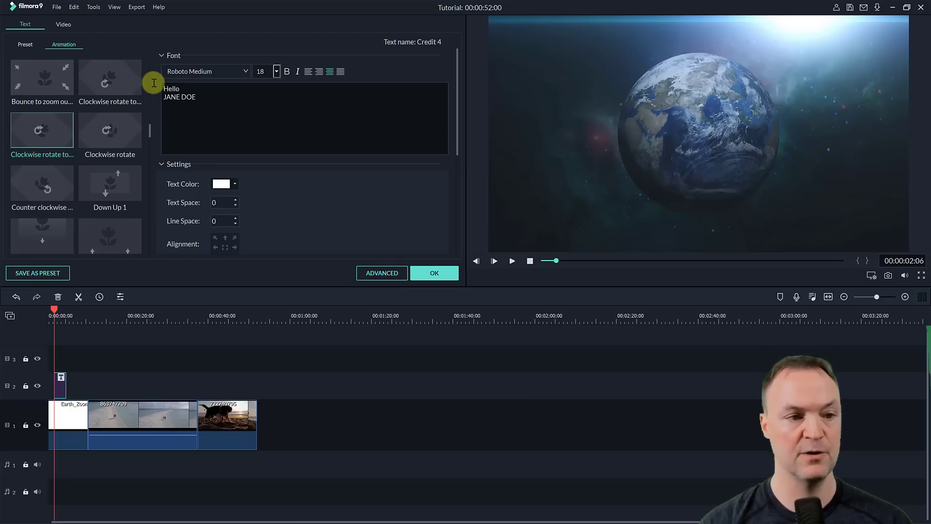
left_click_drag(201, 98, 162, 94)
type("Everyone!")
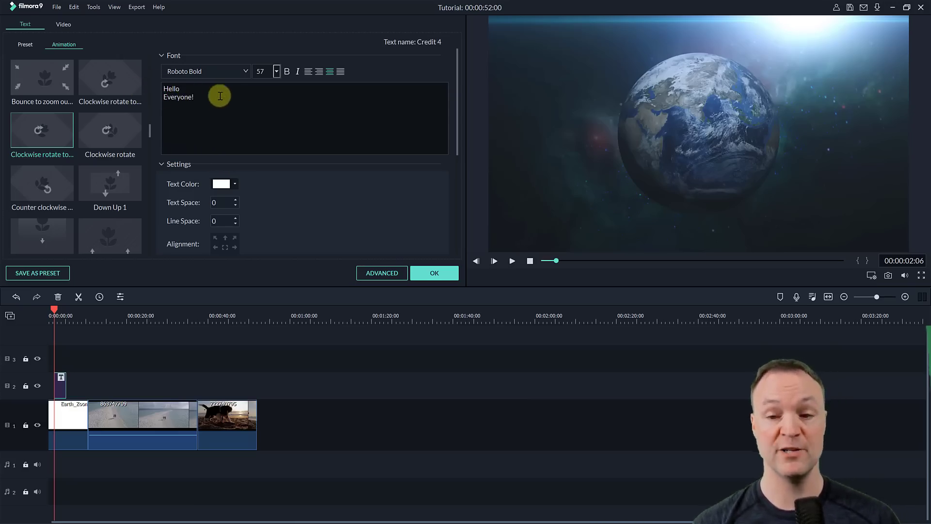
- Set the font of both lines of the Credit 4 title to Segoe UI Black
left_click_drag(218, 96, 122, 83)
left_click(224, 74)
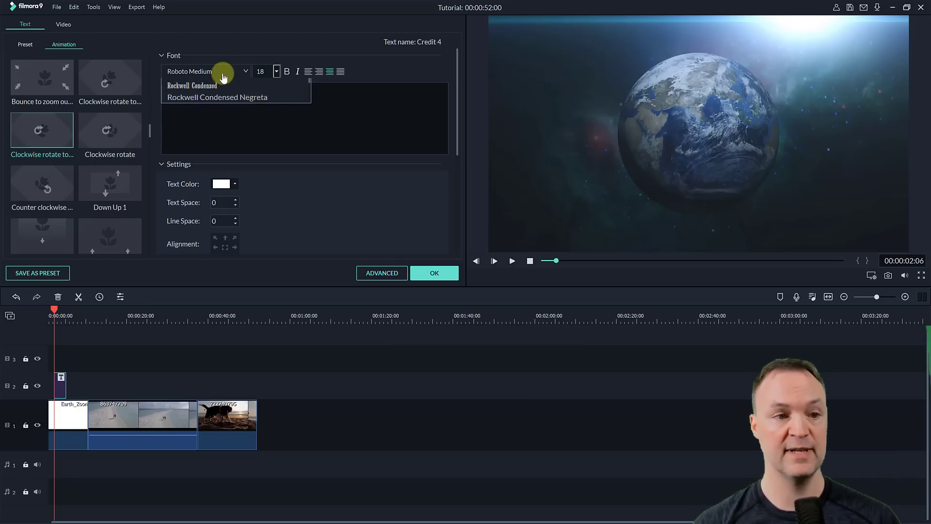
scroll(222, 146, "down", 6)
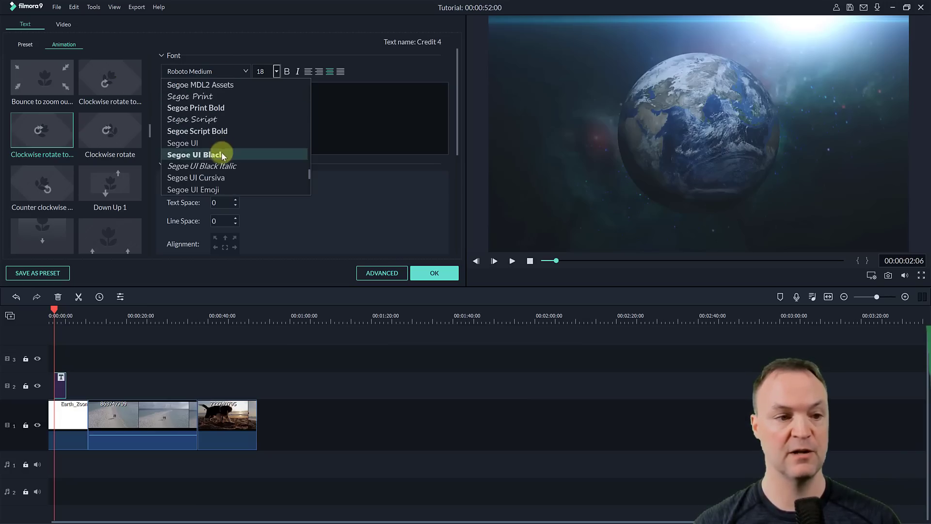
left_click(222, 156)
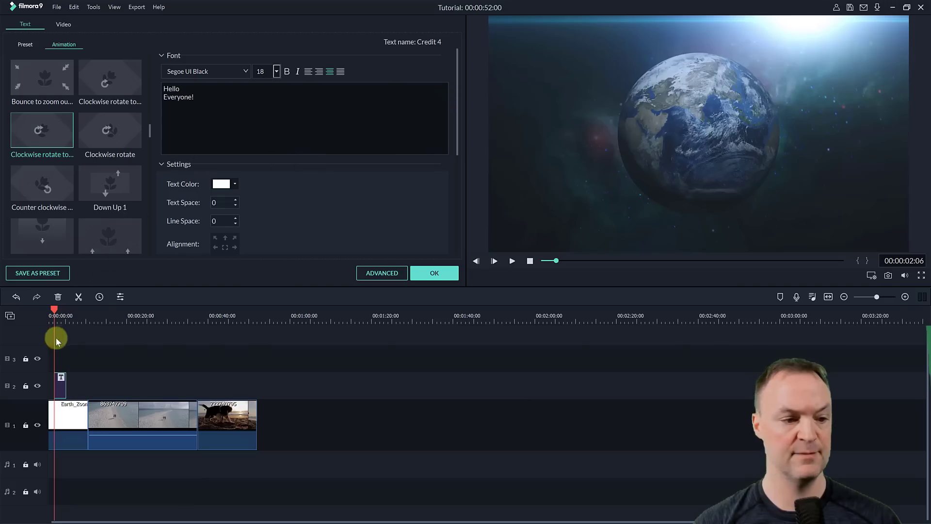
- Set the Credit 4 title's text to size 48 and bold, and play the title
left_click_drag(55, 314, 59, 310)
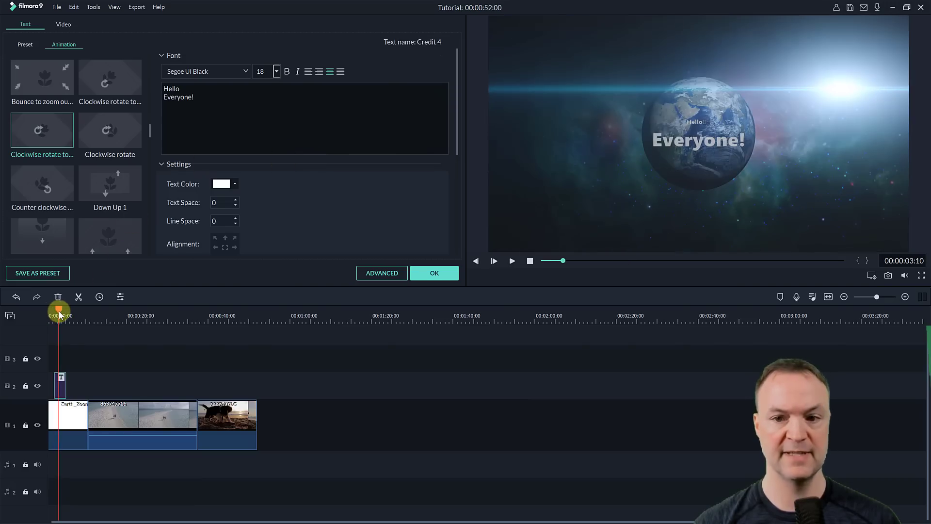
left_click(276, 71)
left_click(266, 113)
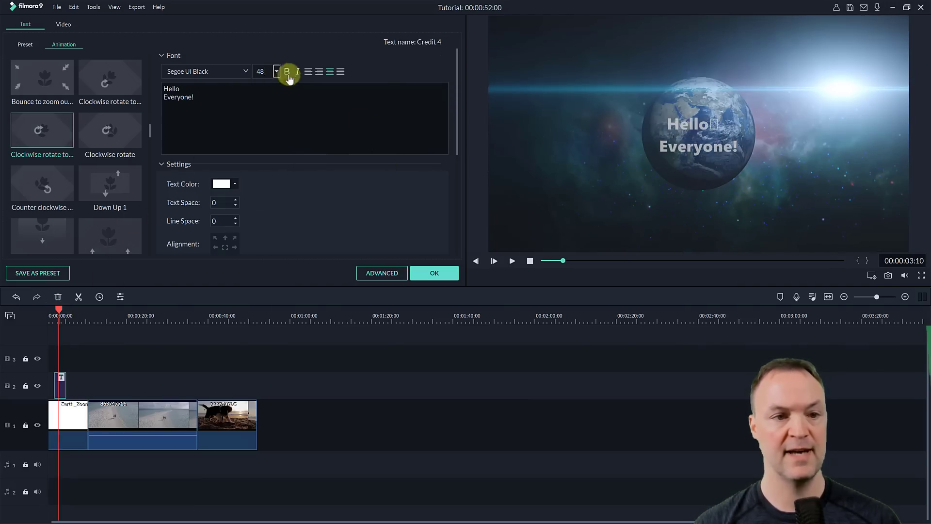
left_click(288, 73)
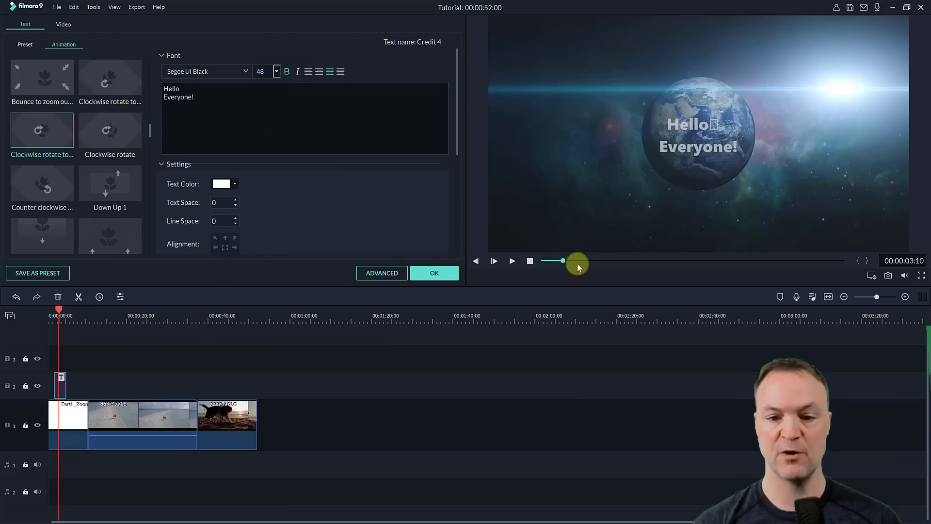
left_click(511, 262)
left_click(511, 261)
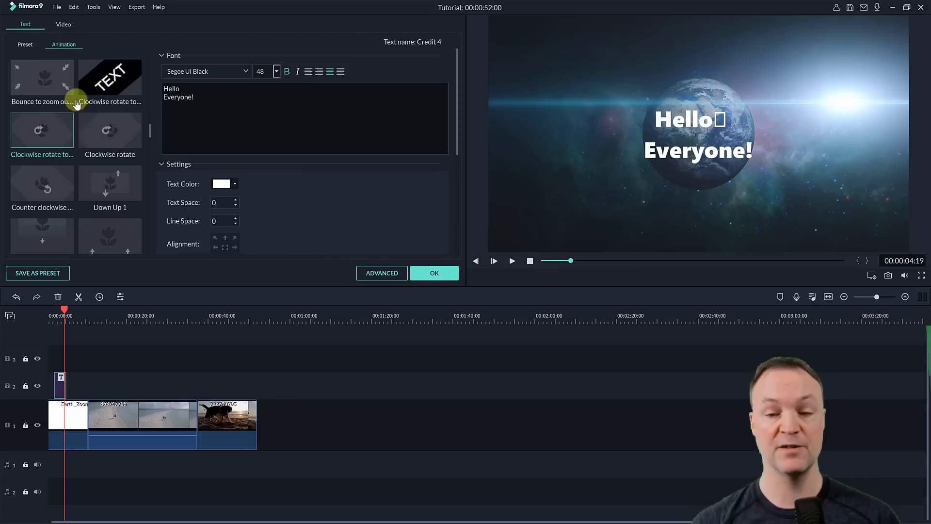
- Apply the Move to upper left animation to the Credit 4 title
scroll(109, 163, "down", 3)
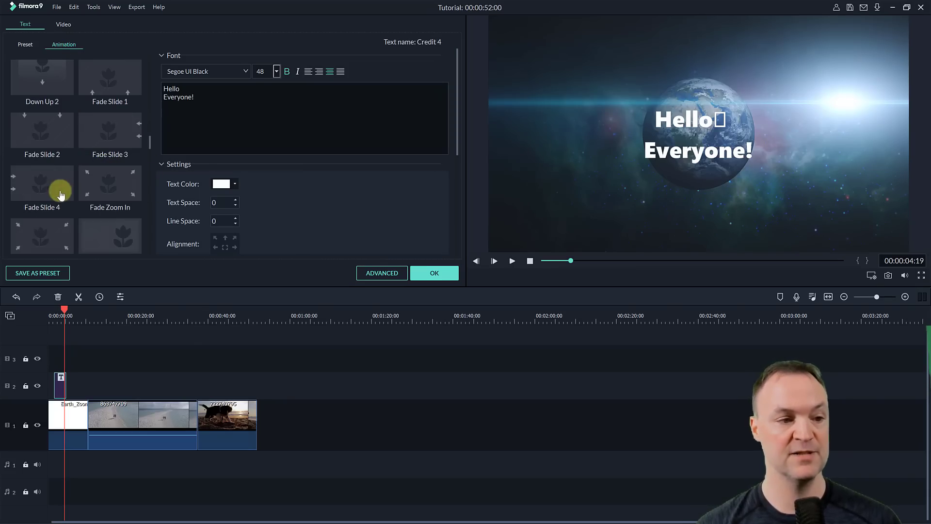
scroll(36, 188, "down", 6)
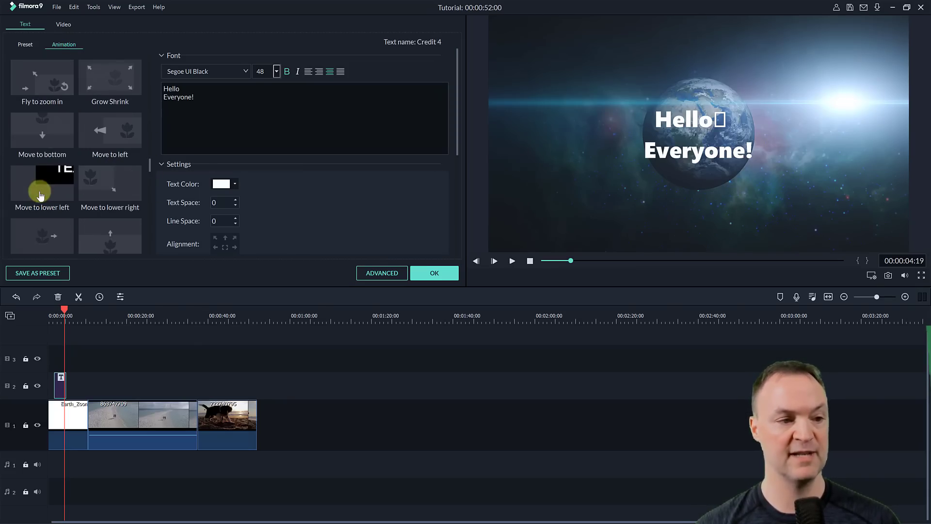
scroll(41, 192, "down", 3)
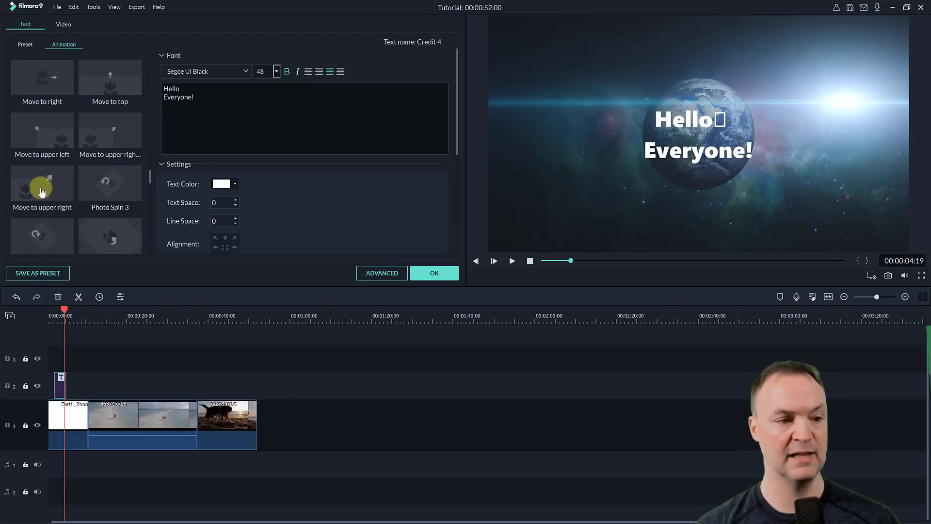
left_click(44, 135)
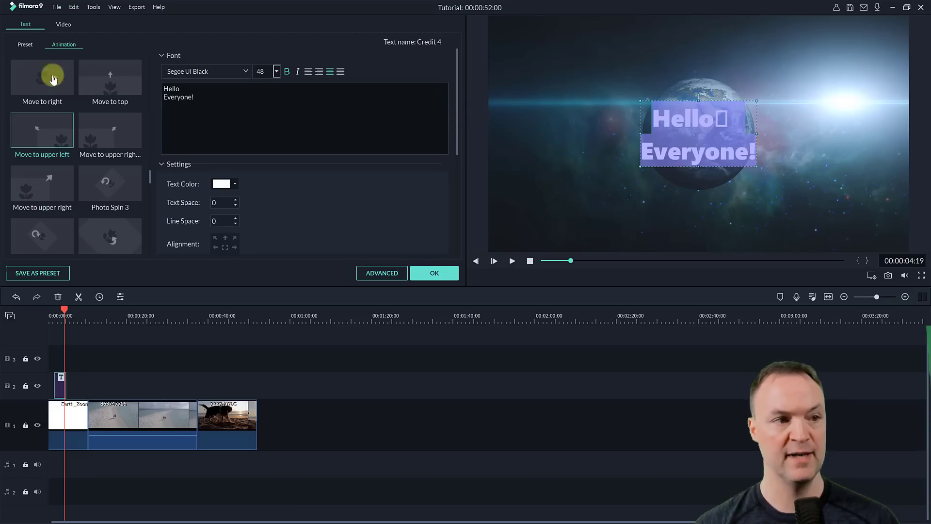
- Apply the Text style 6 preset to the Credit 4 title, confirm it, and play the title from 00:00:02:20
left_click(24, 44)
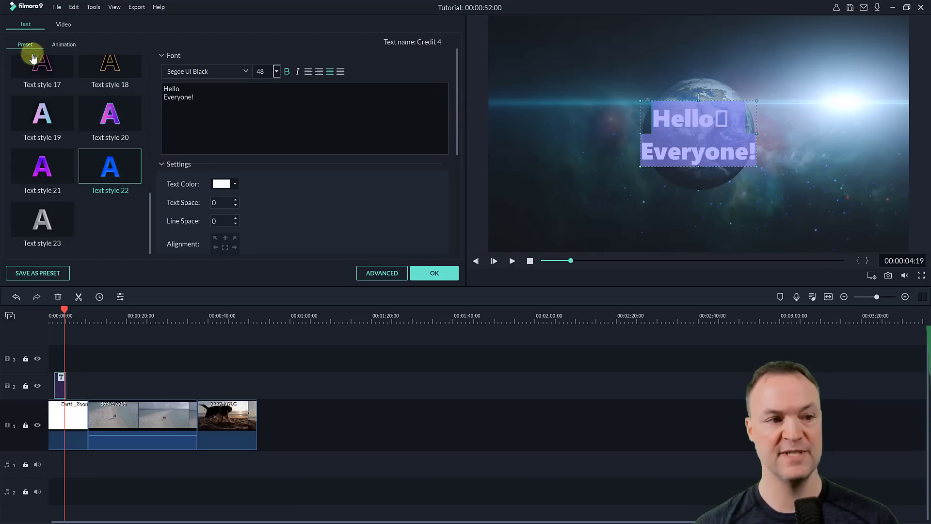
scroll(56, 105, "up", 3)
scroll(57, 106, "up", 2)
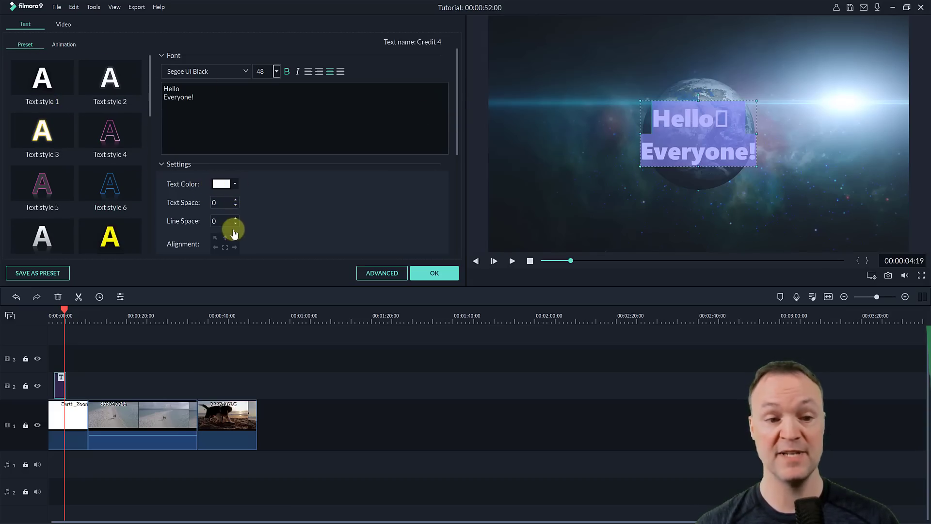
mouse_move(106, 189)
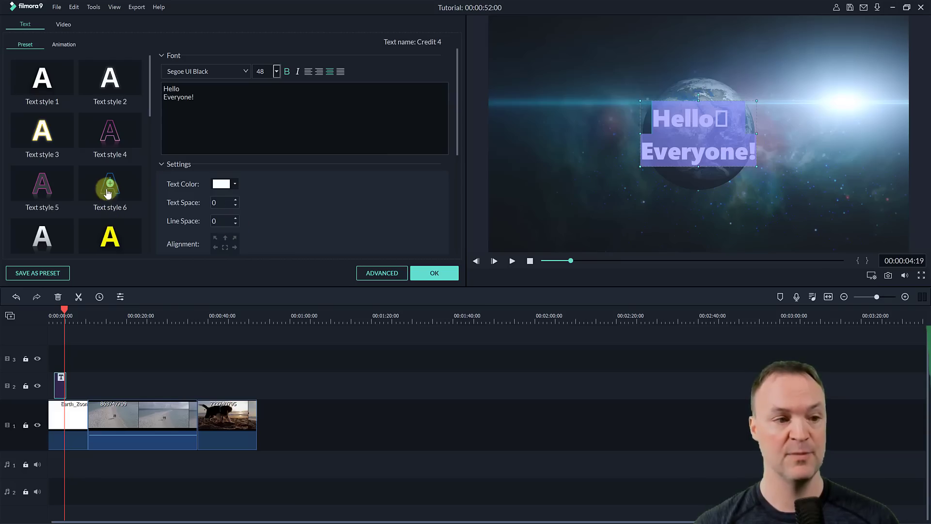
left_click(107, 186)
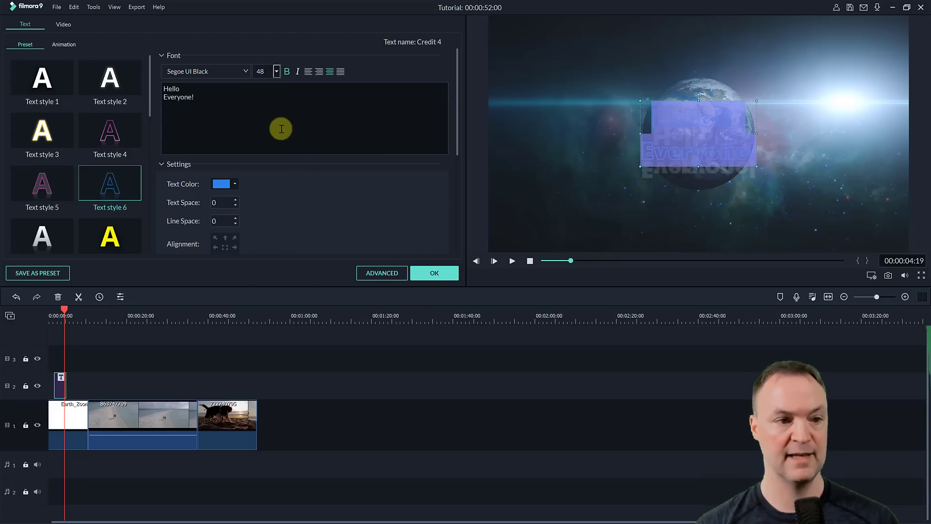
left_click(435, 274)
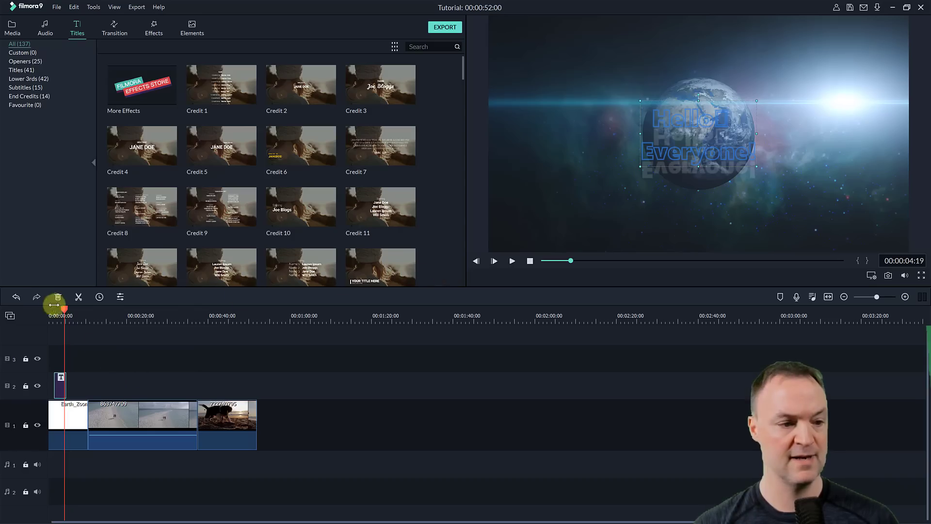
left_click_drag(65, 313, 56, 310)
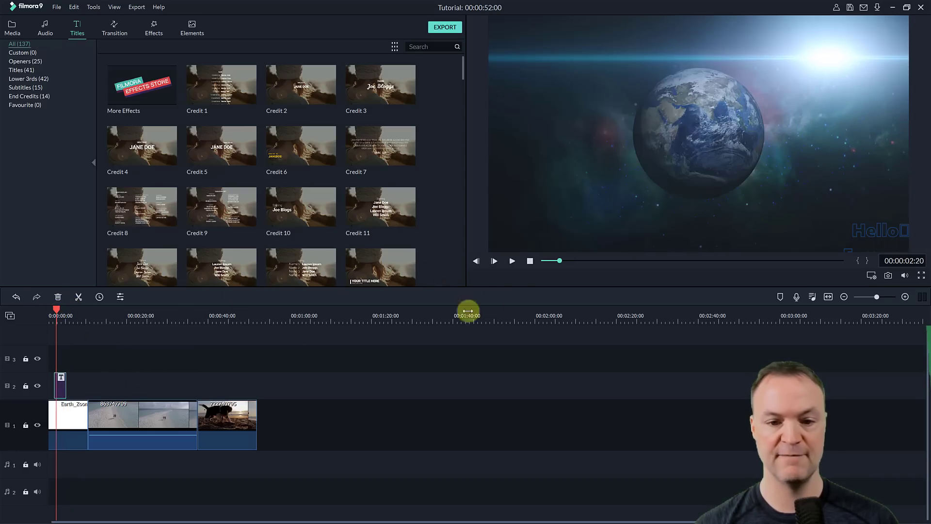
left_click(512, 262)
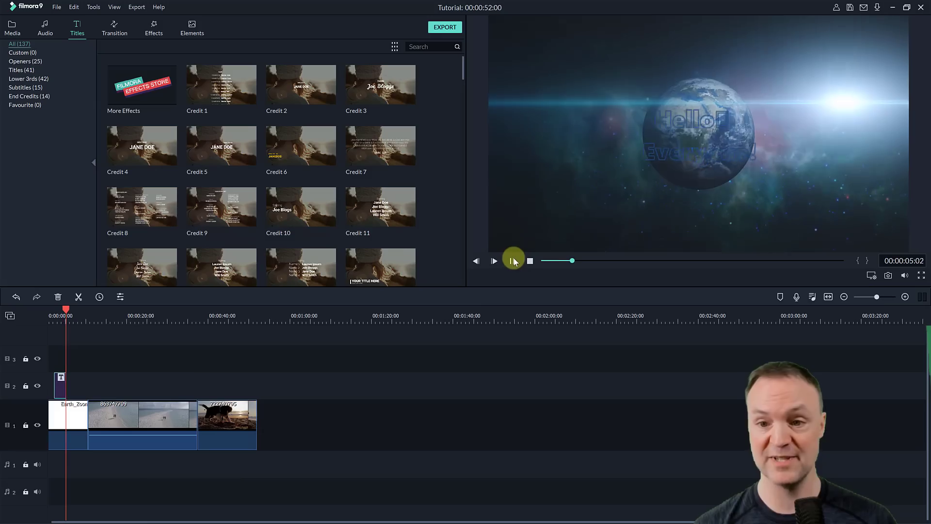
left_click(513, 257)
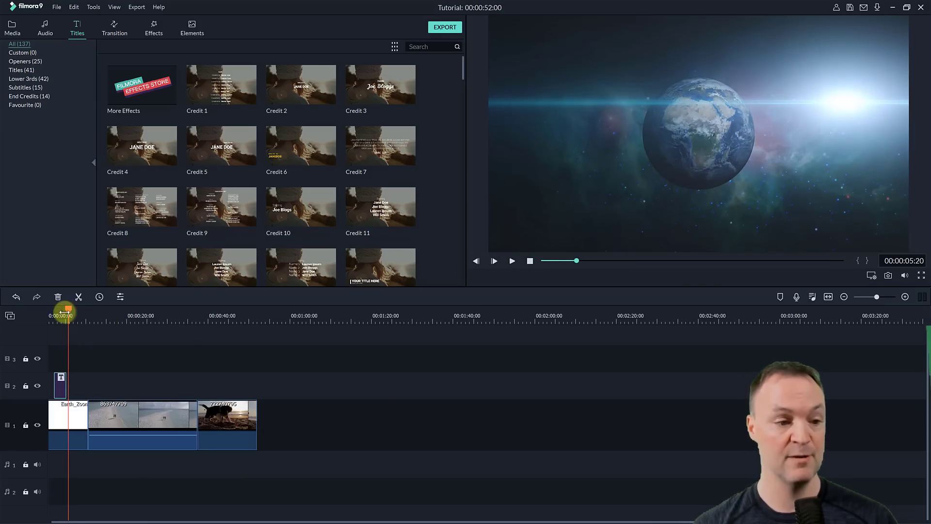
- Replace the Credit 4 title's style with the plain yellow text preset, confirm it, and play the title from 00:00:02:14
left_click_drag(65, 309, 62, 308)
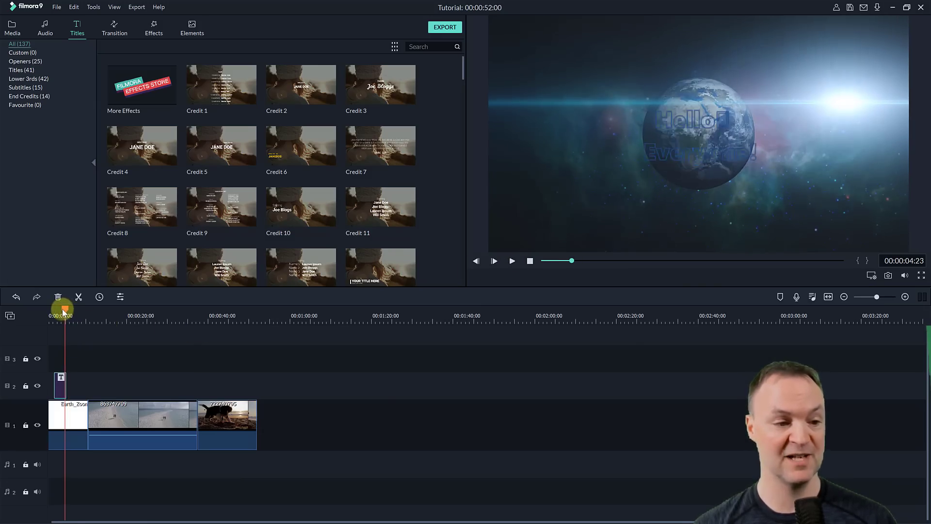
double_click(61, 391)
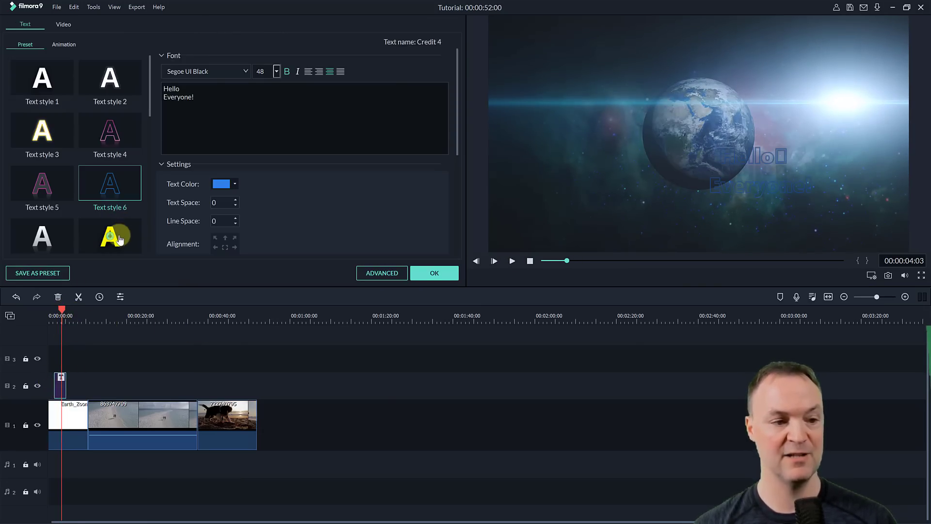
left_click(109, 236)
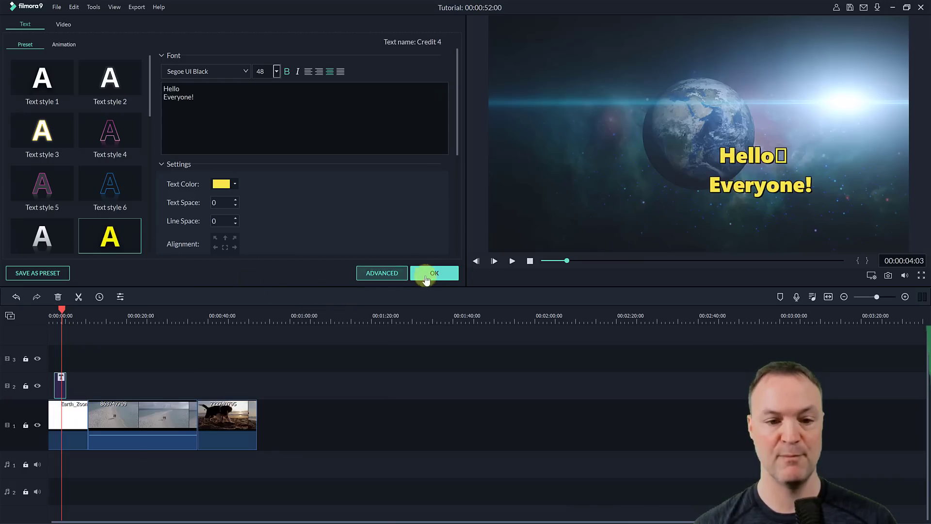
left_click(441, 273)
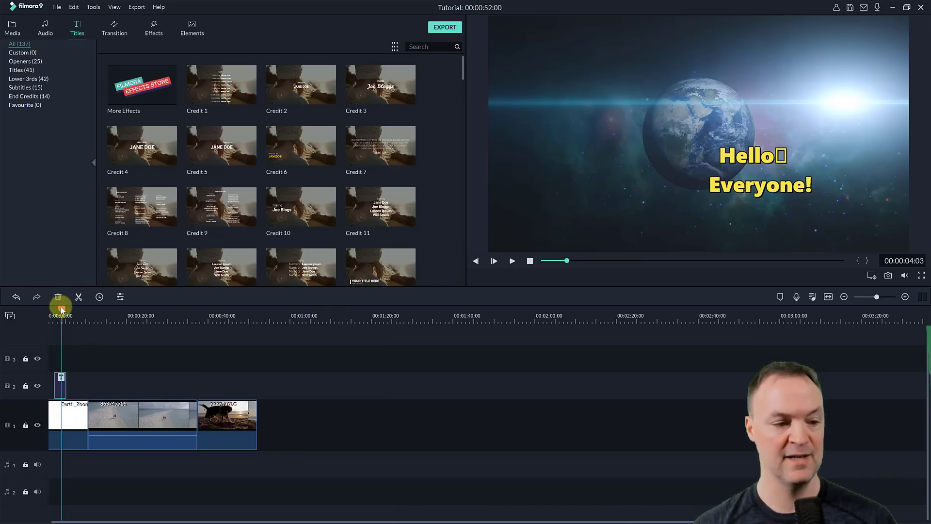
left_click_drag(61, 307, 55, 309)
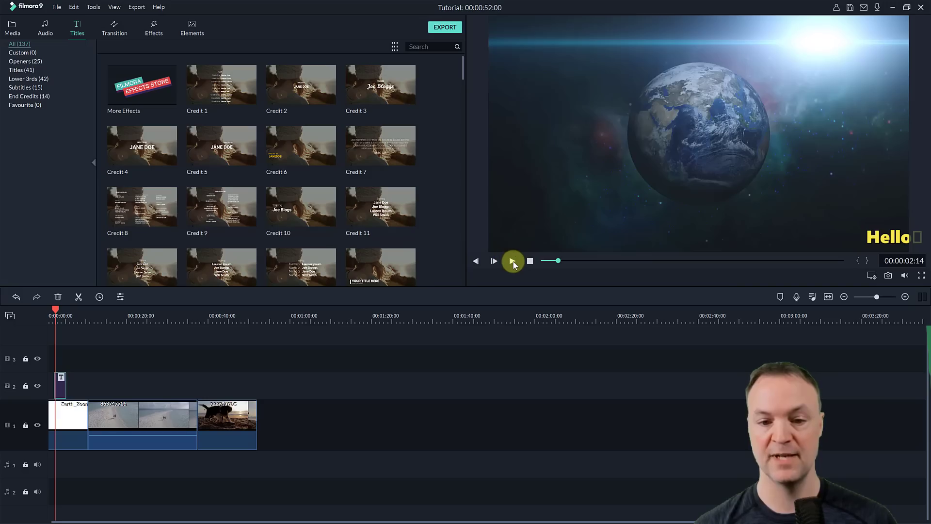
left_click(512, 261)
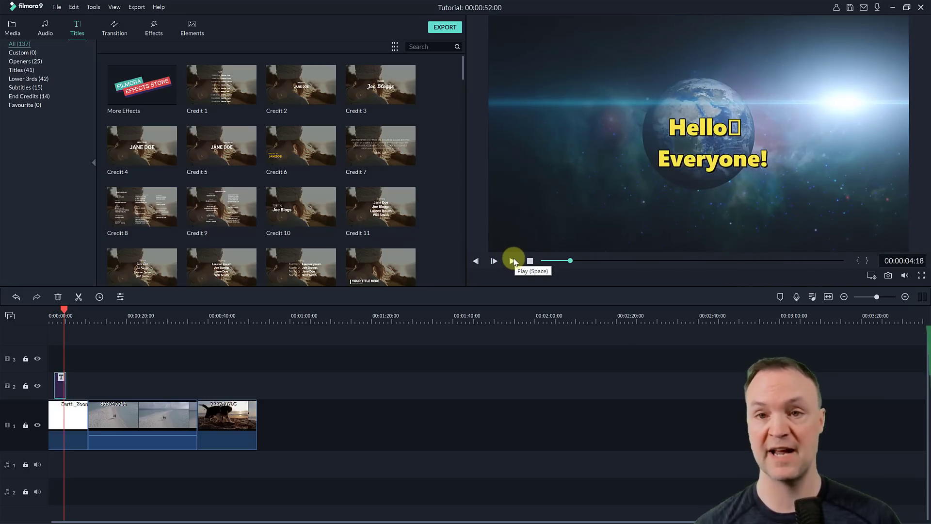
- Move the Credit 4 title to video track 3 above the beach clip, starting at about 00:00:18:08
left_click(60, 385)
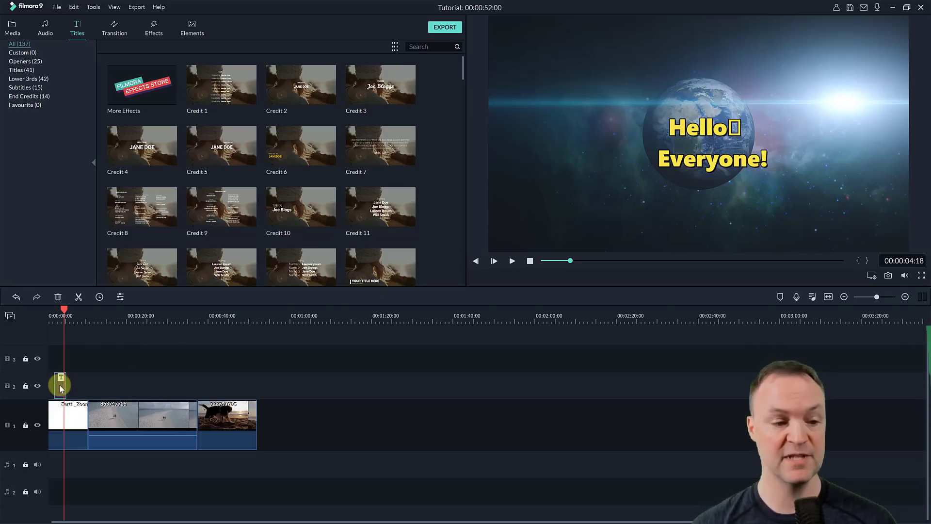
left_click_drag(59, 385, 209, 393)
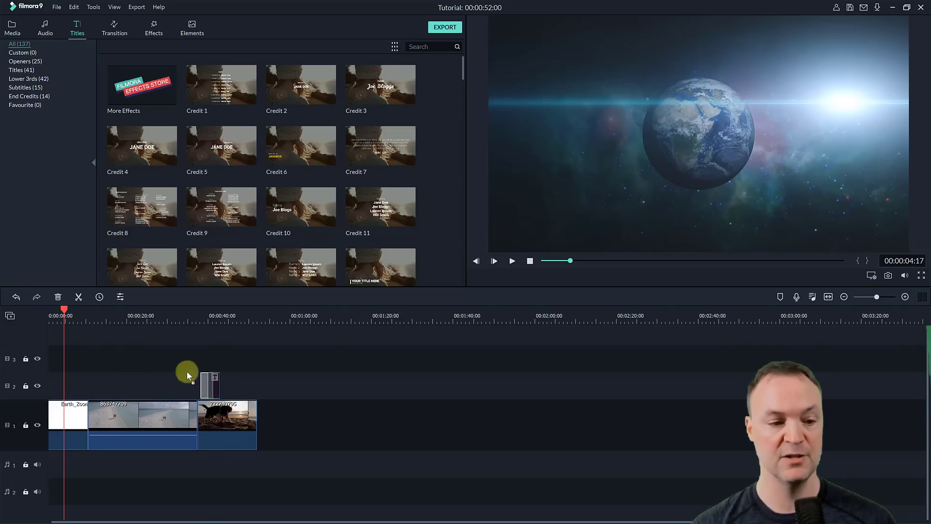
left_click_drag(123, 356, 124, 357)
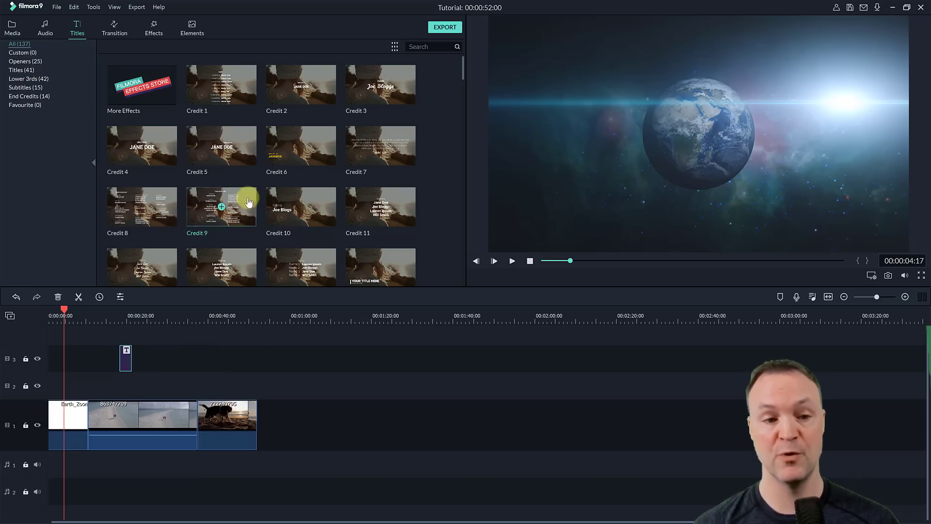
- Examine the Credit 4 title's settings in the advanced text editor and close it
scroll(263, 160, "down", 5)
scroll(263, 160, "up", 5)
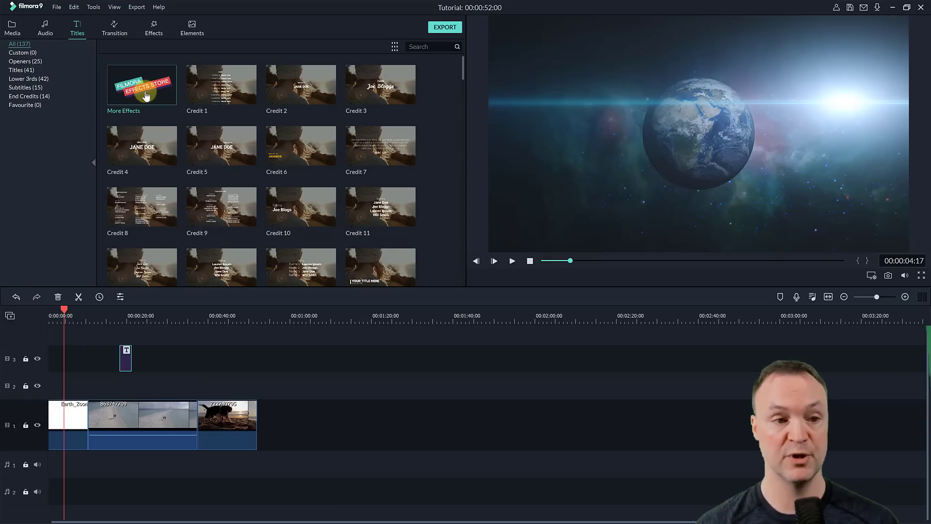
double_click(123, 362)
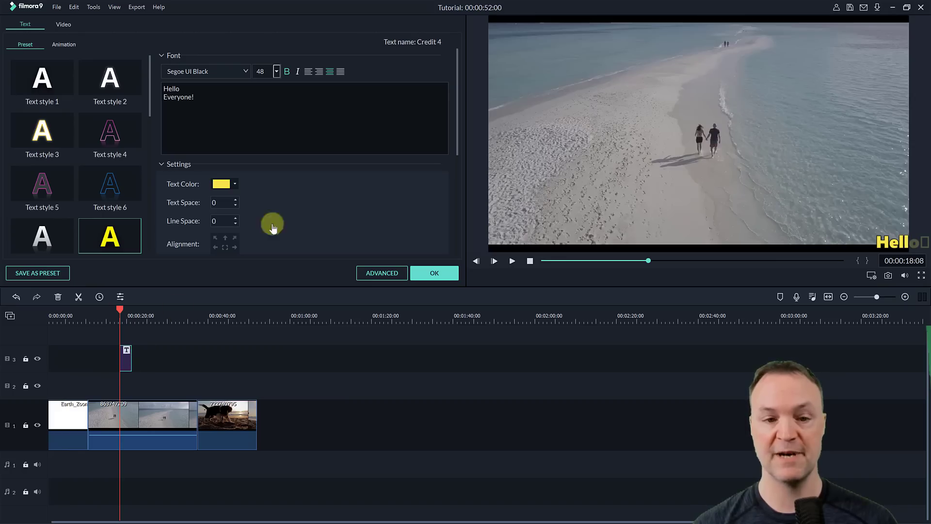
left_click(382, 273)
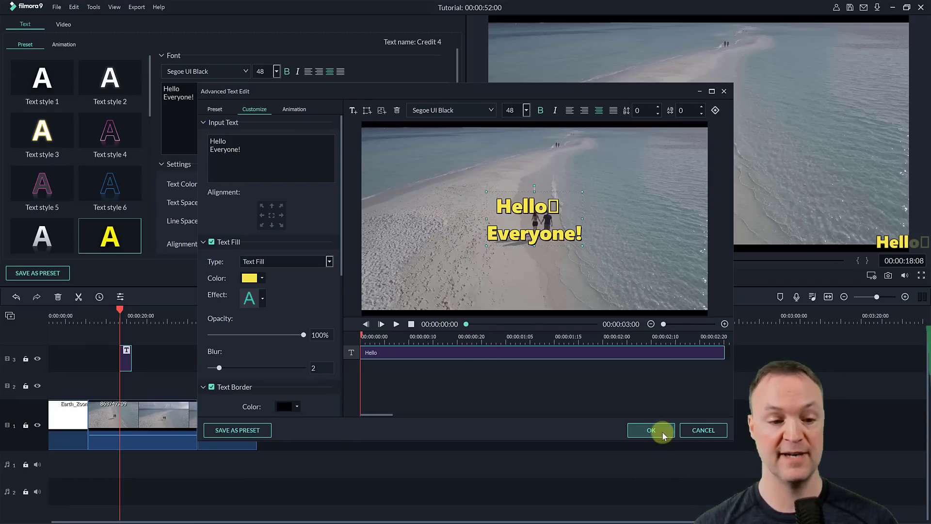
left_click(649, 430)
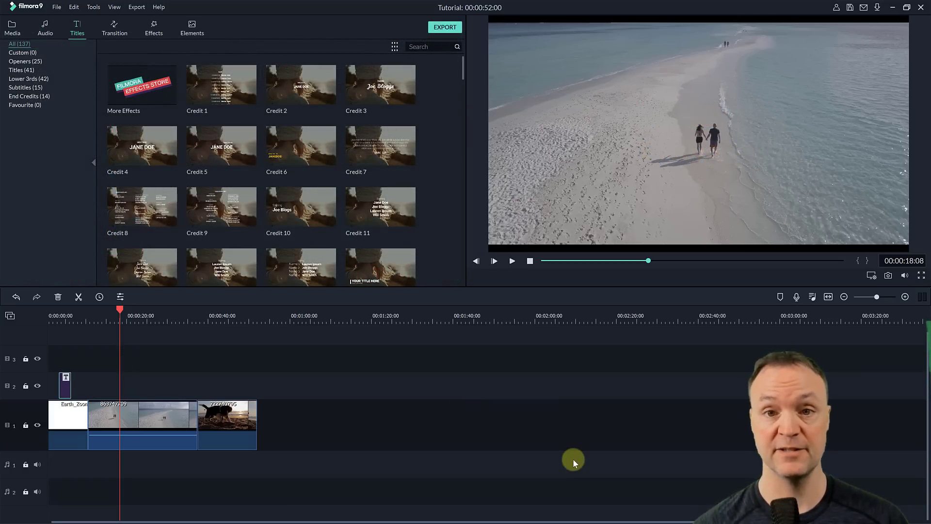
- Add the Col Split transition to both ends of the beach clip 863747709 and play the change into the dog clip
left_click(115, 34)
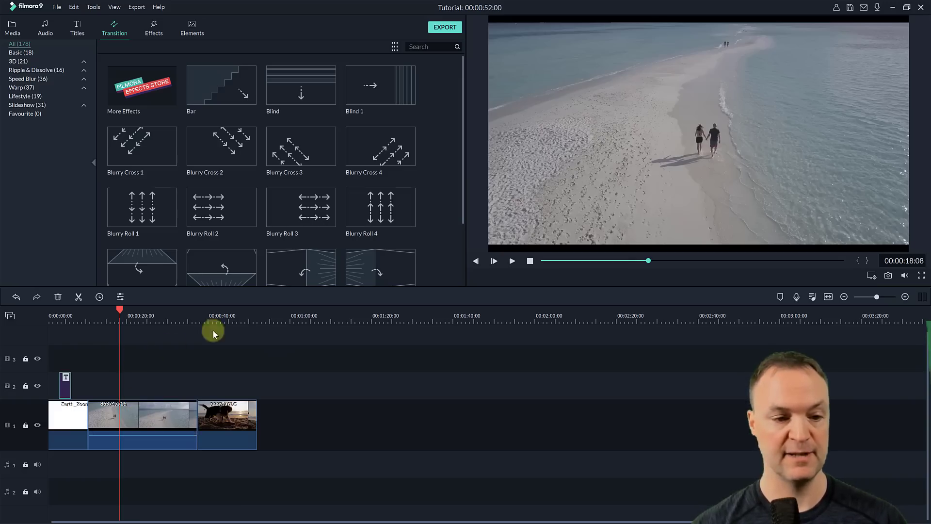
mouse_move(119, 311)
left_mouse_down()
mouse_move(93, 311)
mouse_move(111, 311)
left_mouse_up()
left_click(143, 416)
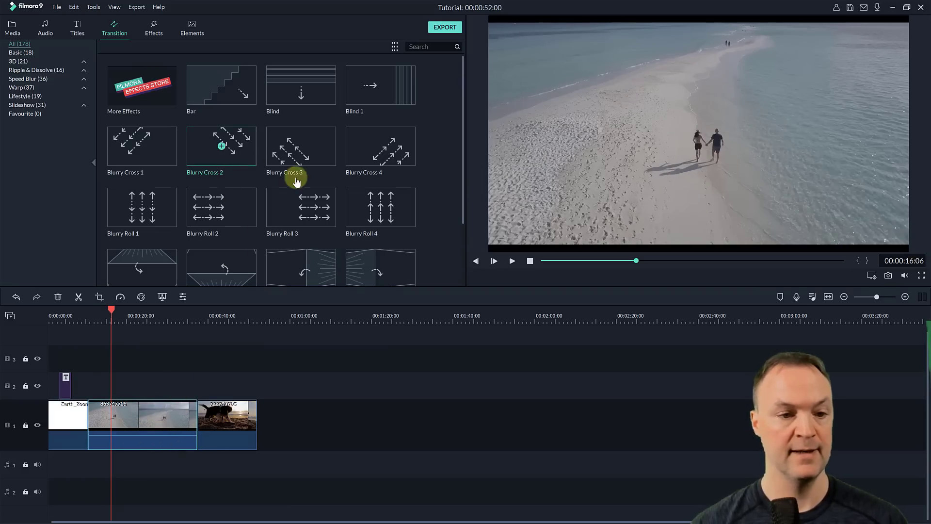
scroll(275, 183, "down", 2)
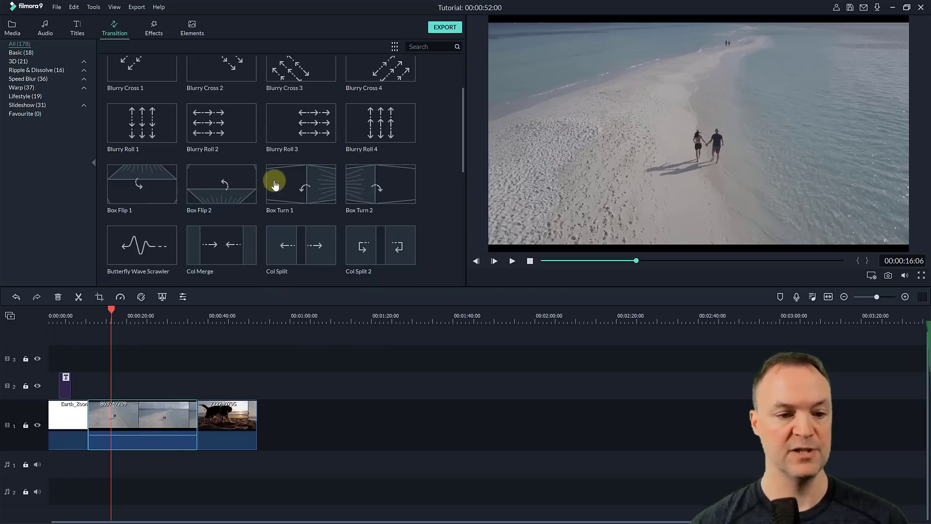
left_click(301, 247)
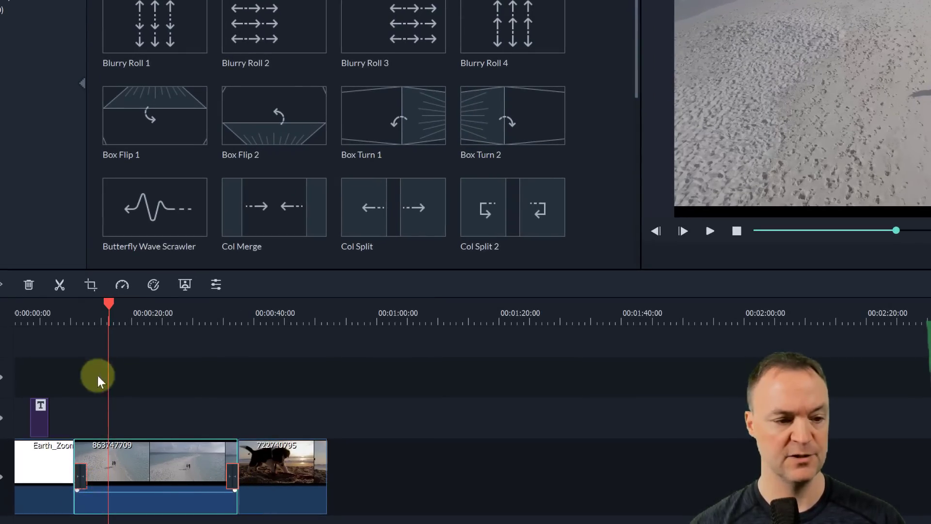
left_click_drag(104, 308, 225, 333)
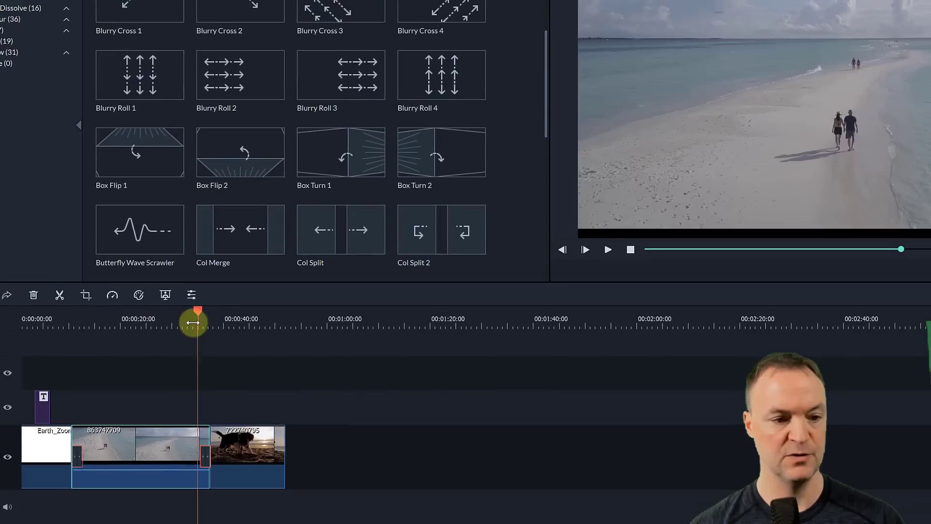
left_click(604, 248)
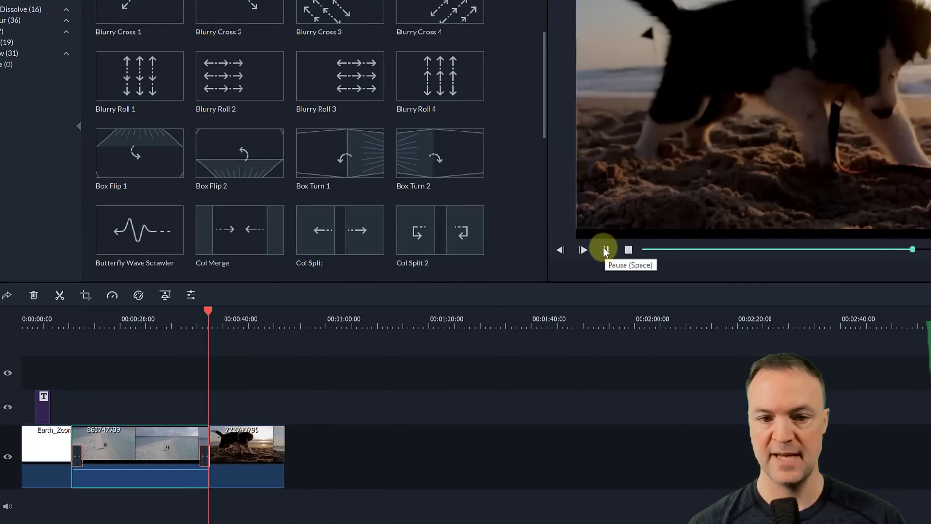
- Lengthen the Col Split transition at the end of the beach clip 863747709 to 6 seconds and play it from its start
left_click(604, 249)
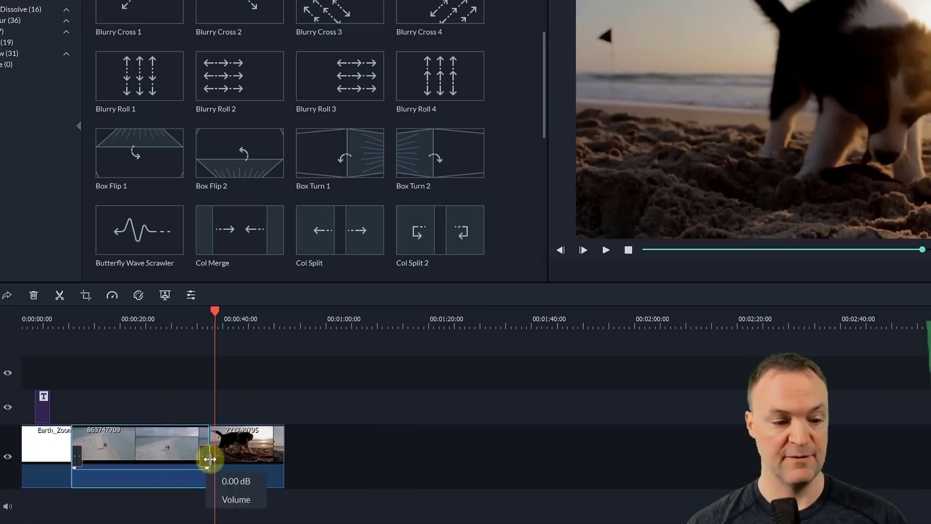
left_click_drag(199, 456, 179, 455)
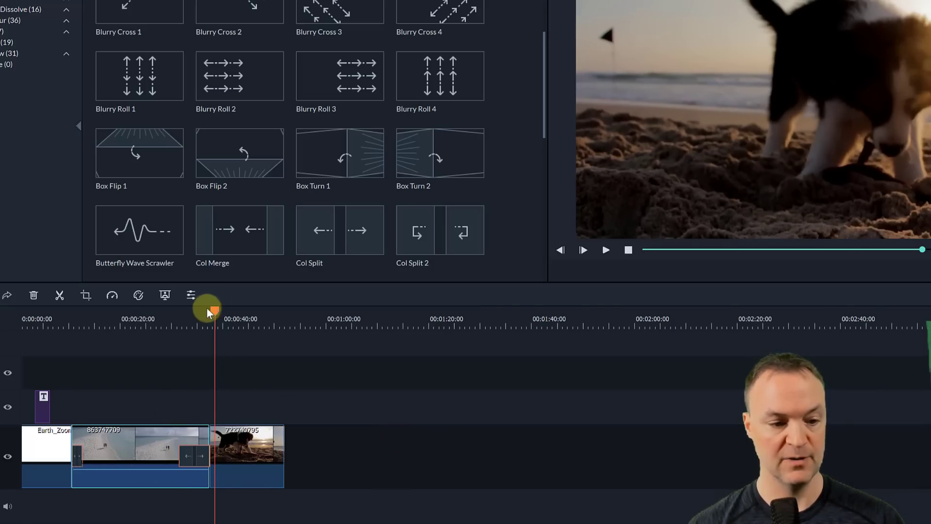
left_click_drag(207, 307, 177, 317)
left_click(609, 261)
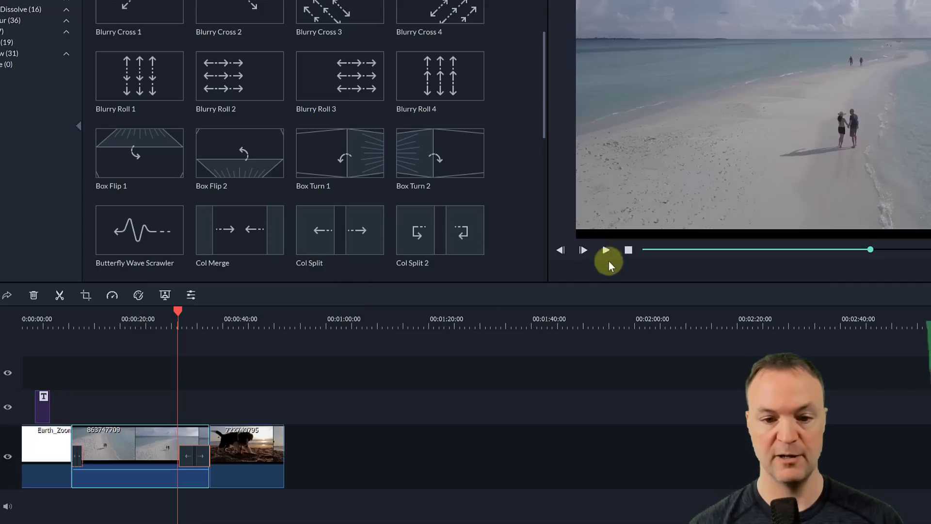
left_click(605, 249)
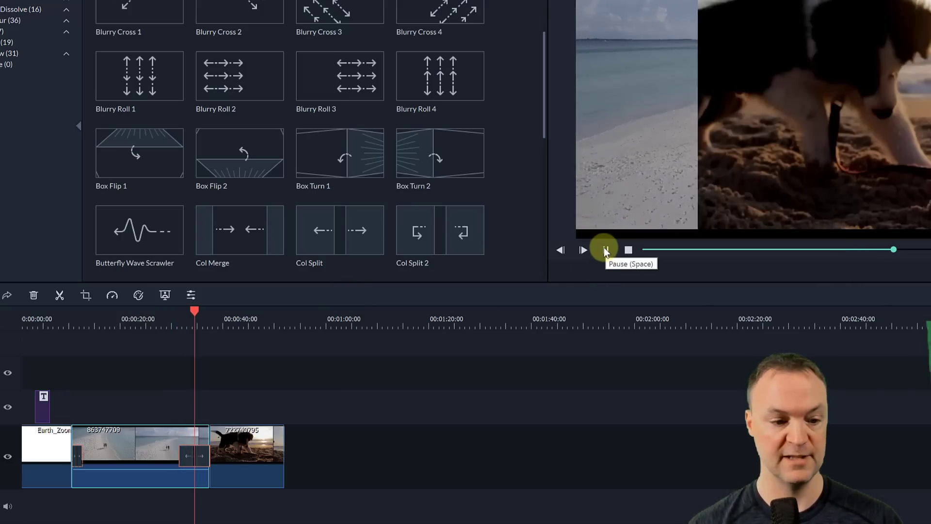
left_click(605, 250)
- Set the Col Split transition between the beach and dog clips to Overlap mode, play it, and shorten it slightly
left_click(170, 488)
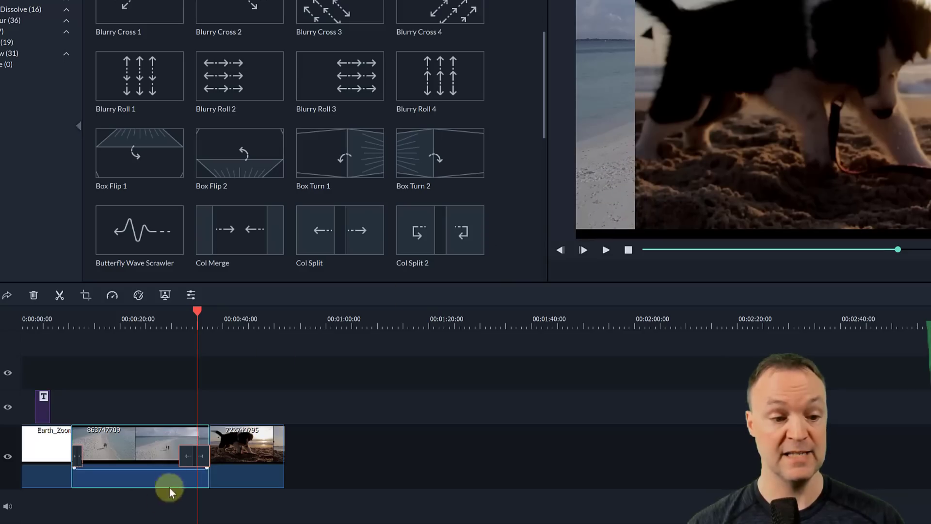
double_click(183, 456)
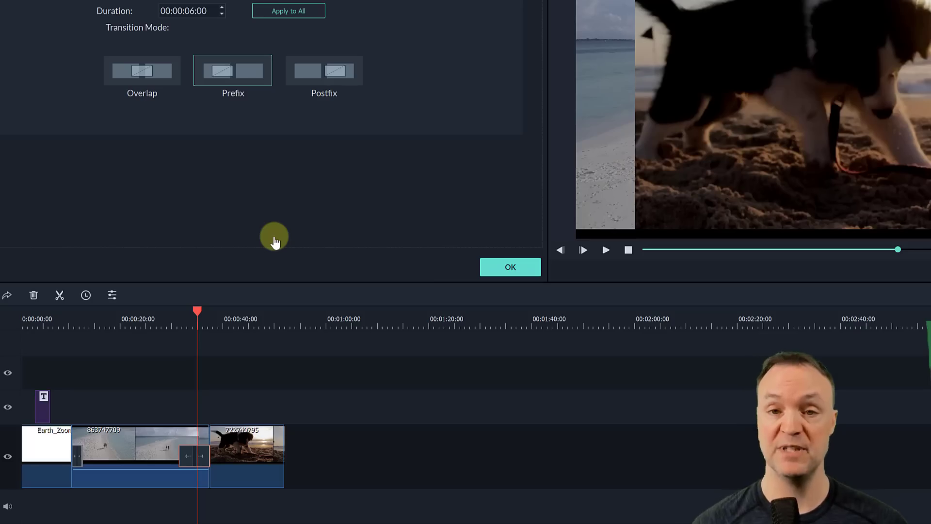
left_click(170, 77)
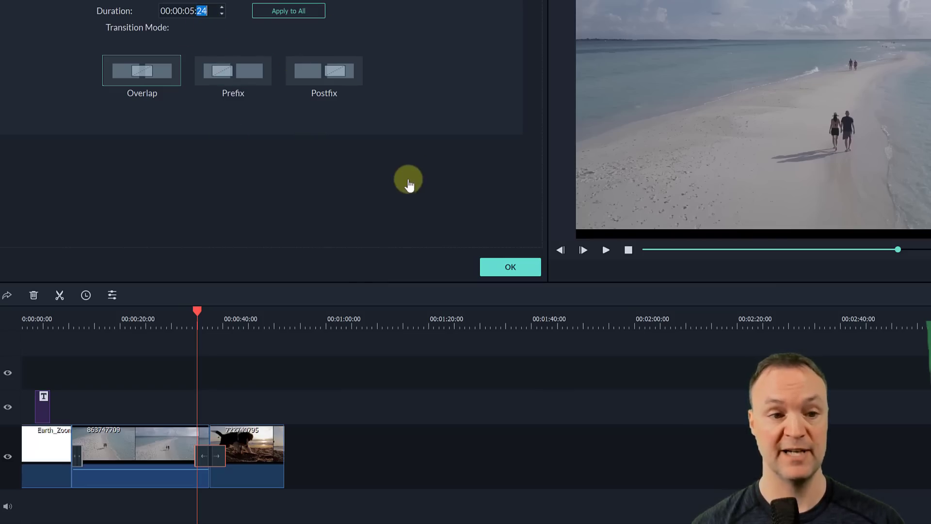
left_click(514, 271)
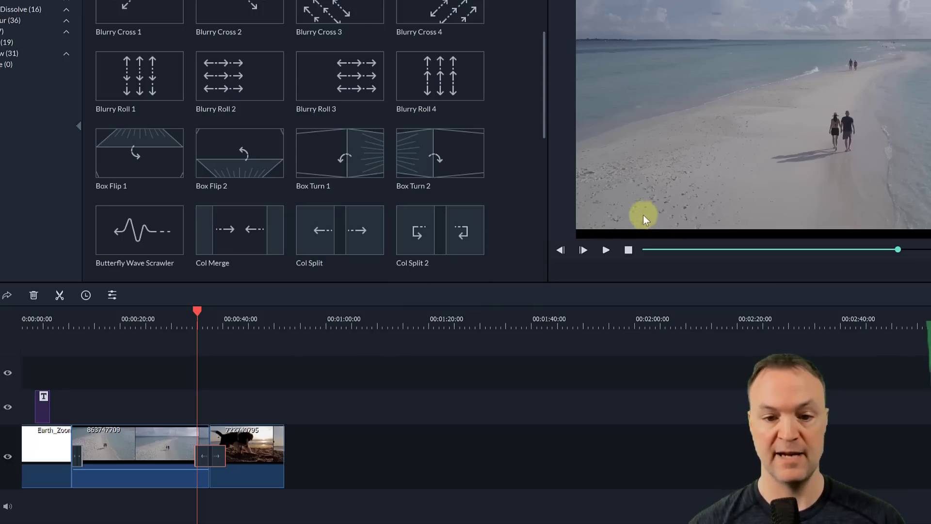
left_click(607, 249)
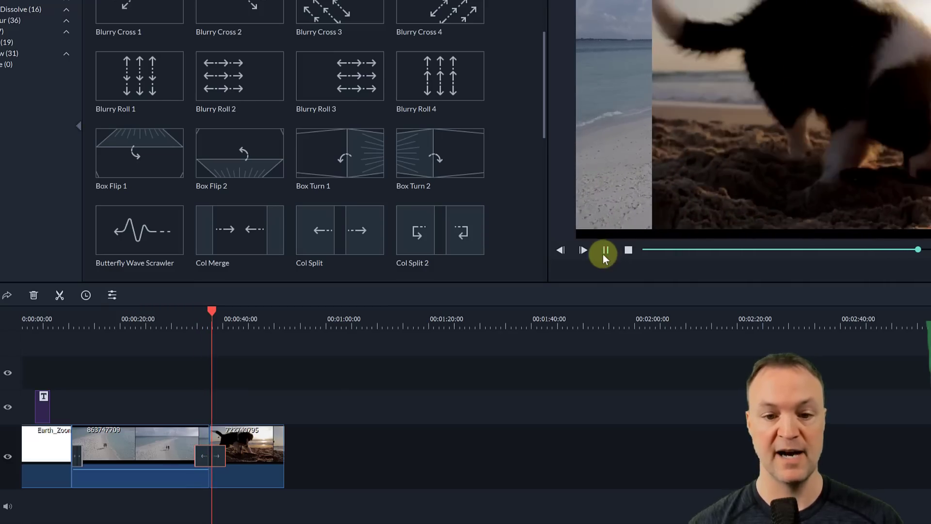
key("space")
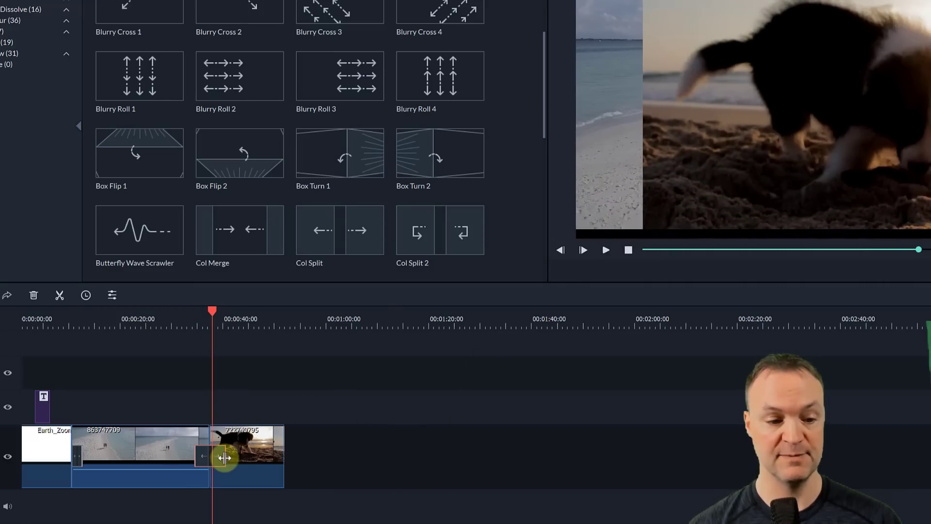
left_click_drag(225, 458, 219, 458)
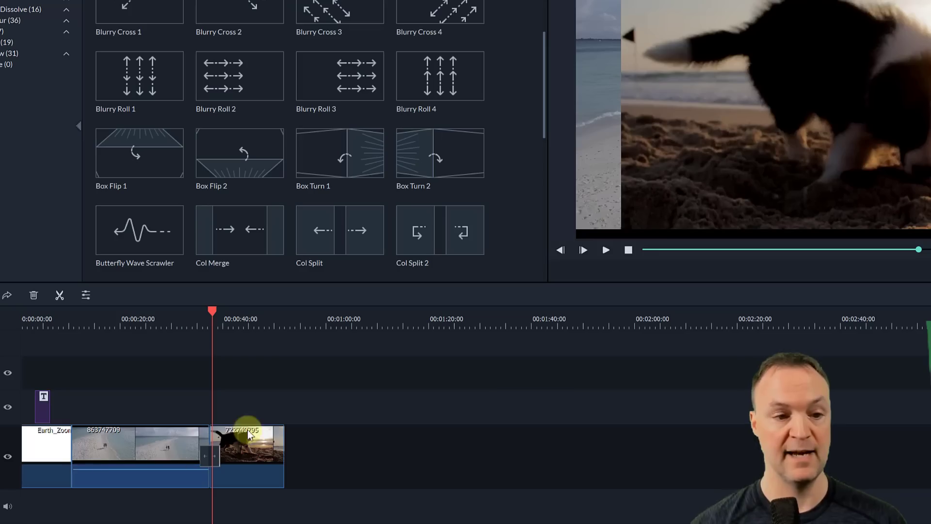
- Append clip 924838177 after the dog clip on video track 1 and add the Blurry Roll 1 transition between them
left_click(5, 1)
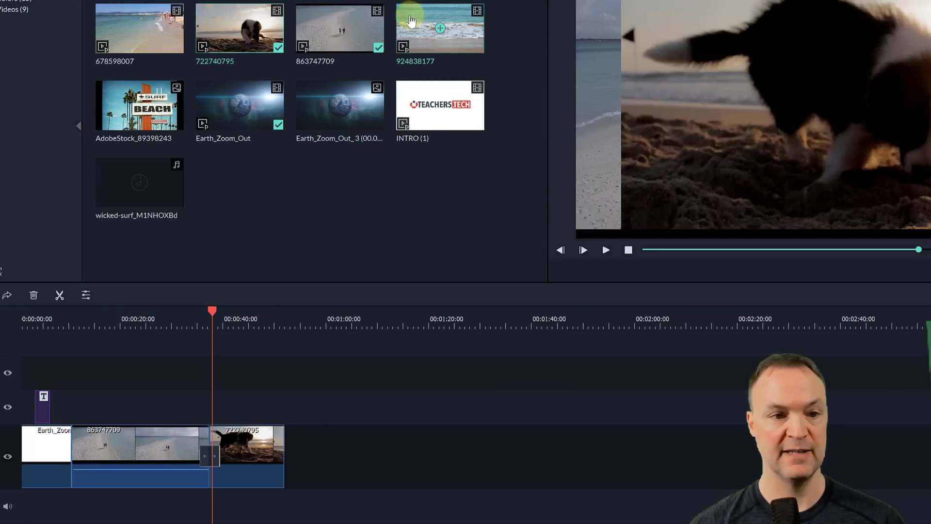
left_click_drag(410, 20, 316, 453)
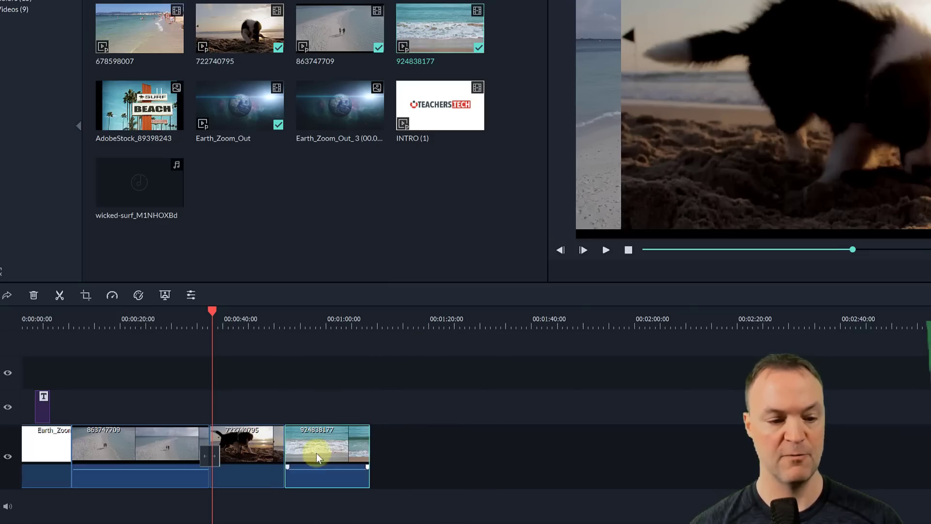
left_click(181, 1)
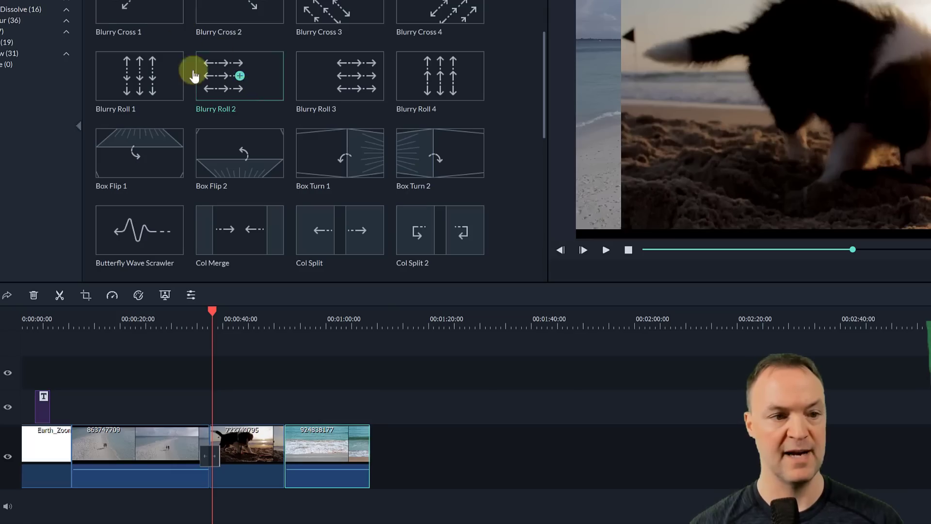
left_click_drag(149, 69, 246, 383)
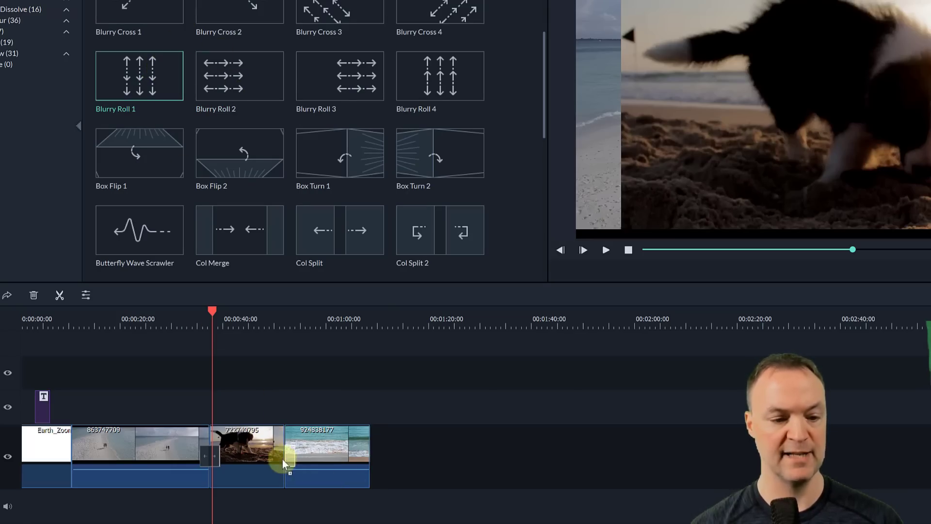
left_click_drag(282, 459, 280, 458)
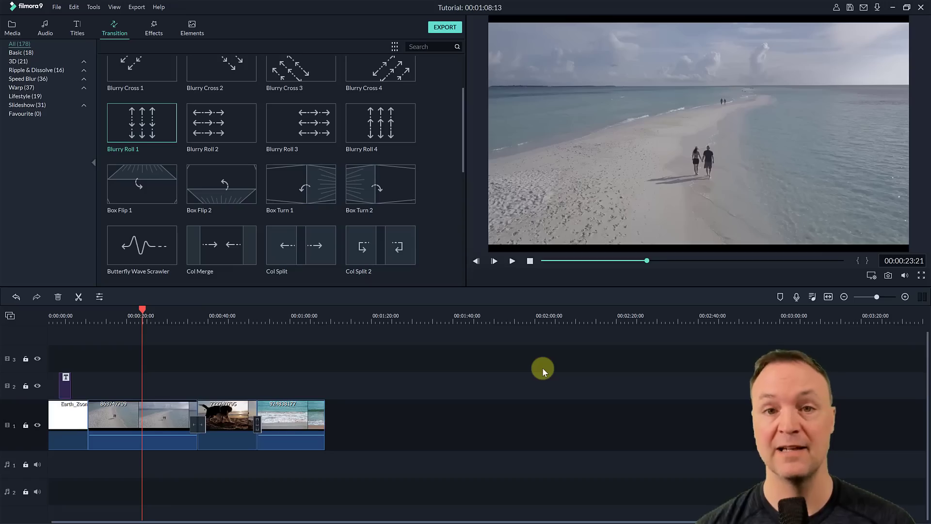
- Preview the B&W Noise filter and add it to video track 2 at 00:00:23:21
left_click(155, 29)
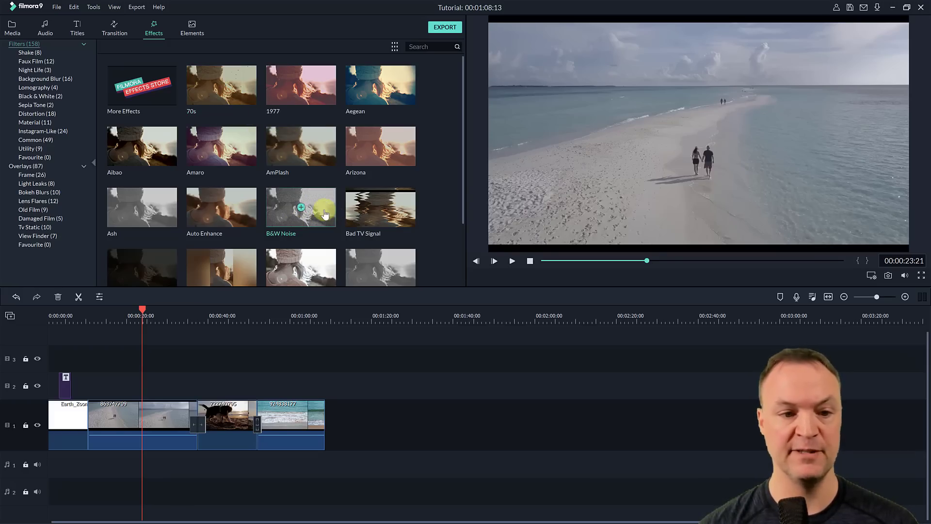
left_click(324, 215)
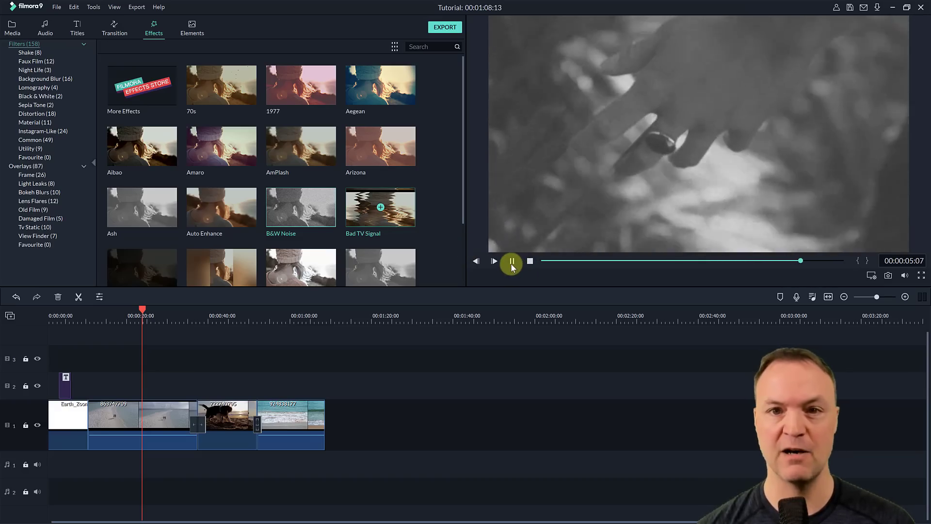
left_click_drag(233, 235, 244, 405)
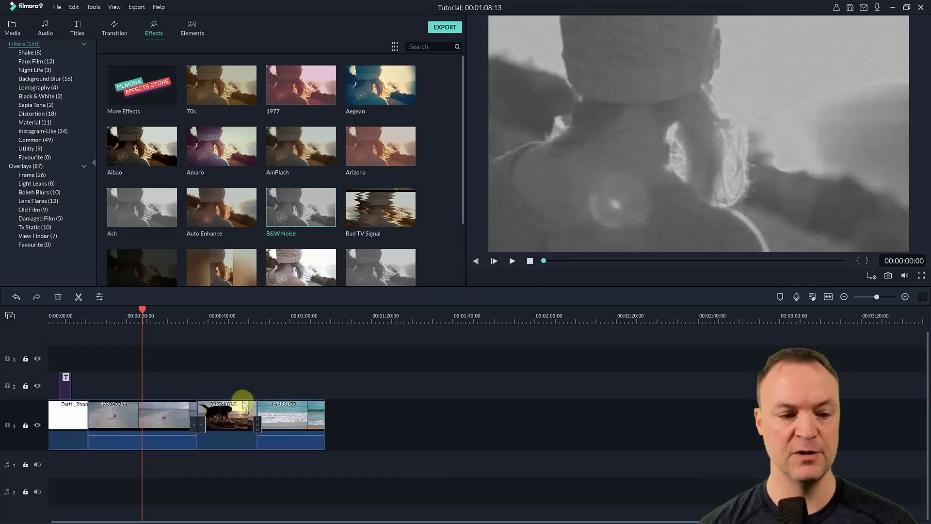
left_click(225, 419)
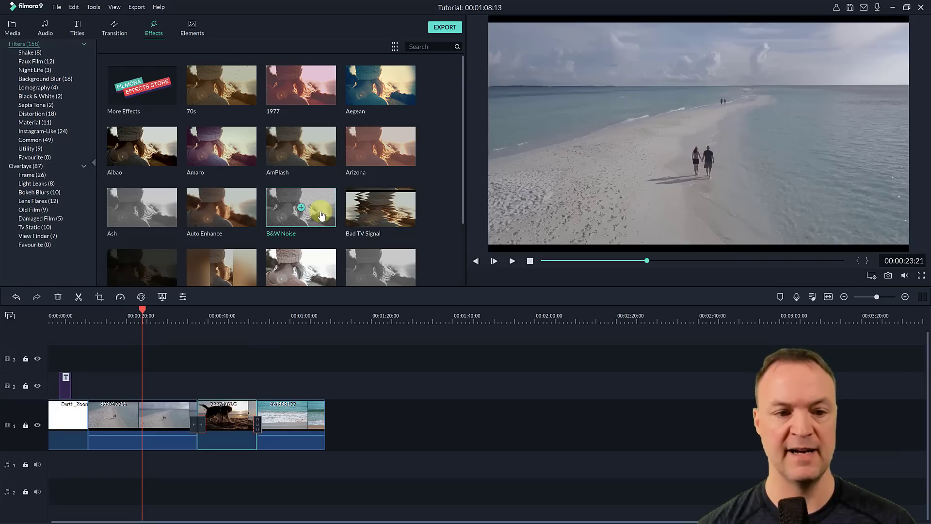
double_click(322, 213)
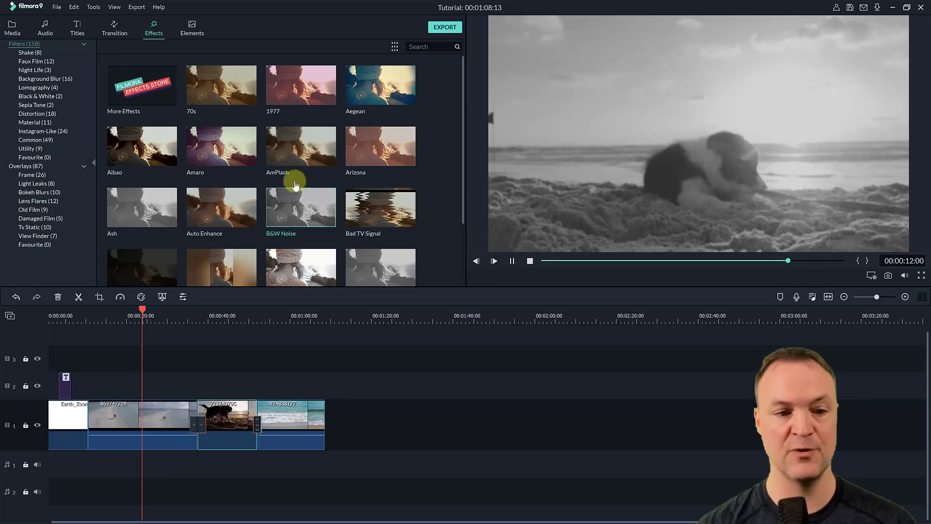
left_click(301, 207)
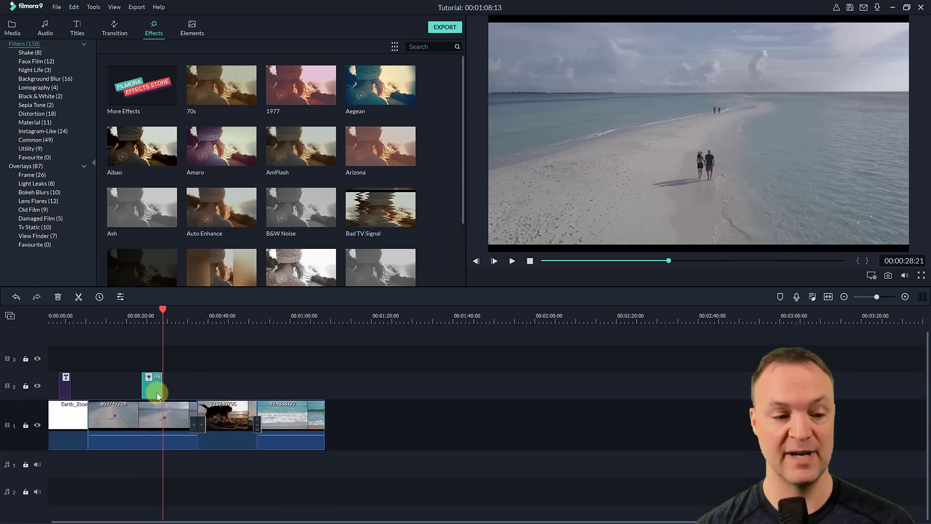
- Move the B&W Noise effect above the dog clip on video track 2 and play from 00:00:42:00
left_click_drag(162, 385, 222, 394)
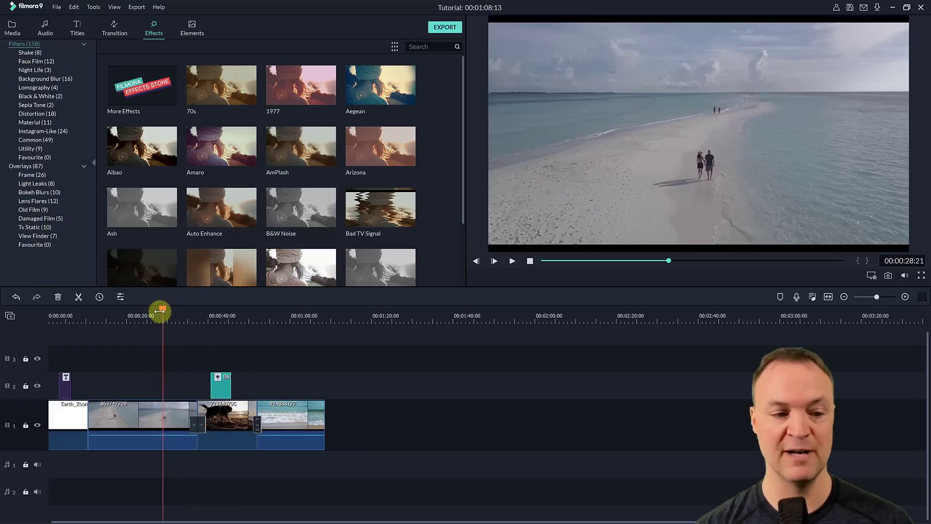
left_click_drag(160, 308, 221, 317)
left_click(247, 316)
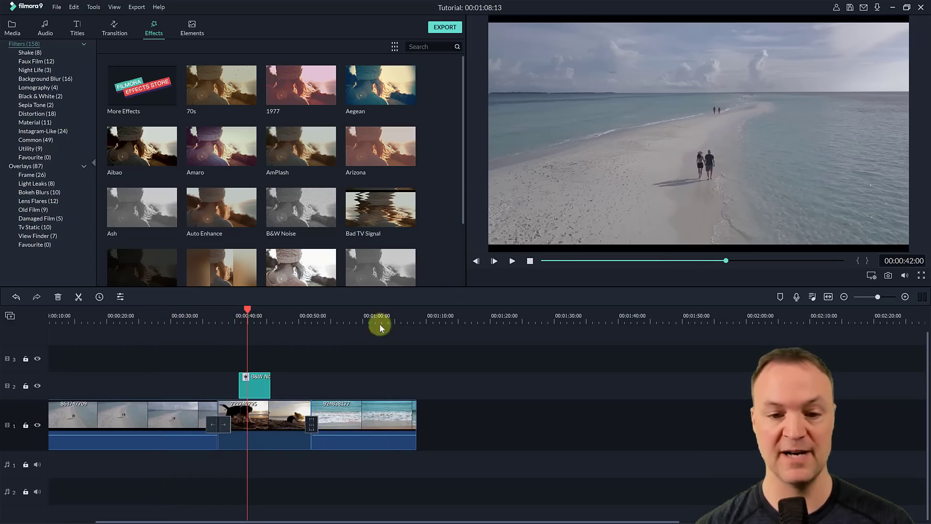
left_click(512, 262)
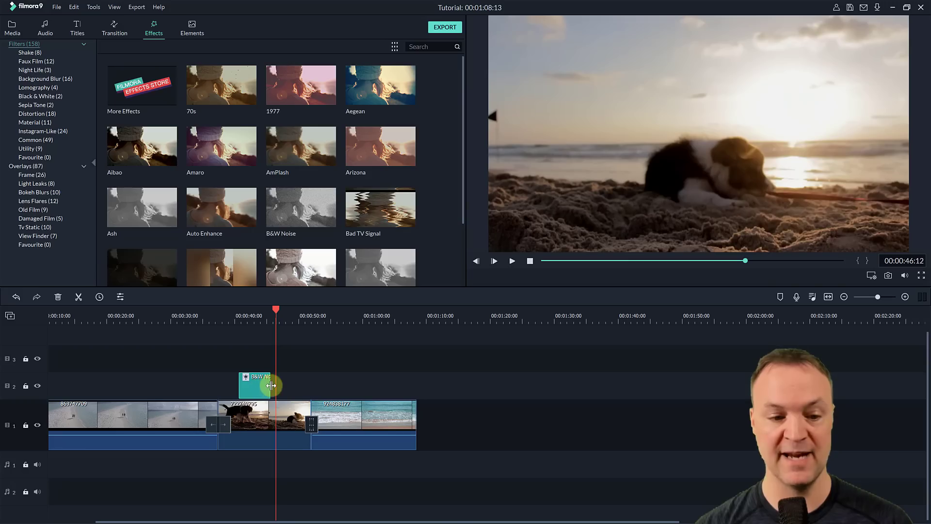
- Extend the B&W Noise effect at both ends to cover most of the dog clip and play that section
left_click_drag(270, 385, 302, 386)
left_click_drag(238, 383, 228, 384)
left_click_drag(276, 313, 248, 314)
left_click(509, 267)
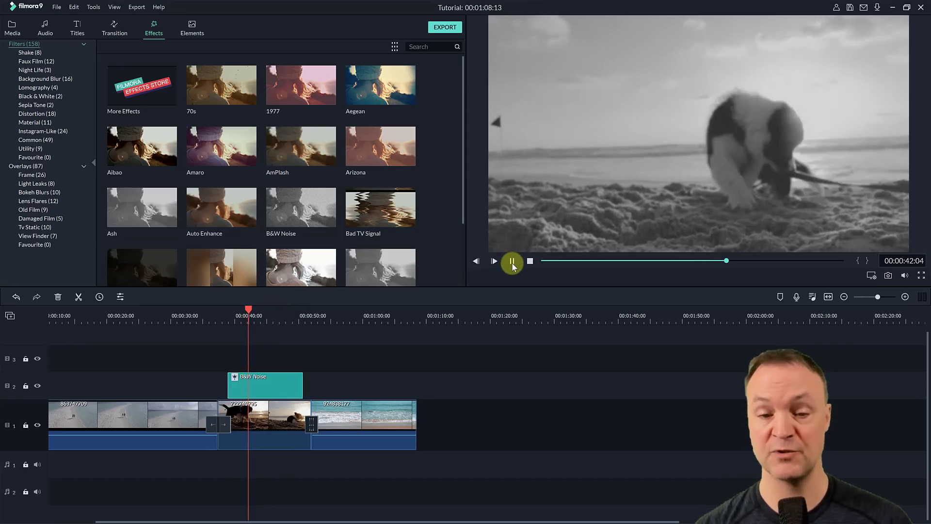
- Set the B&W Noise effect's Alpha to 55, confirm it, and play the dog clip
double_click(270, 382)
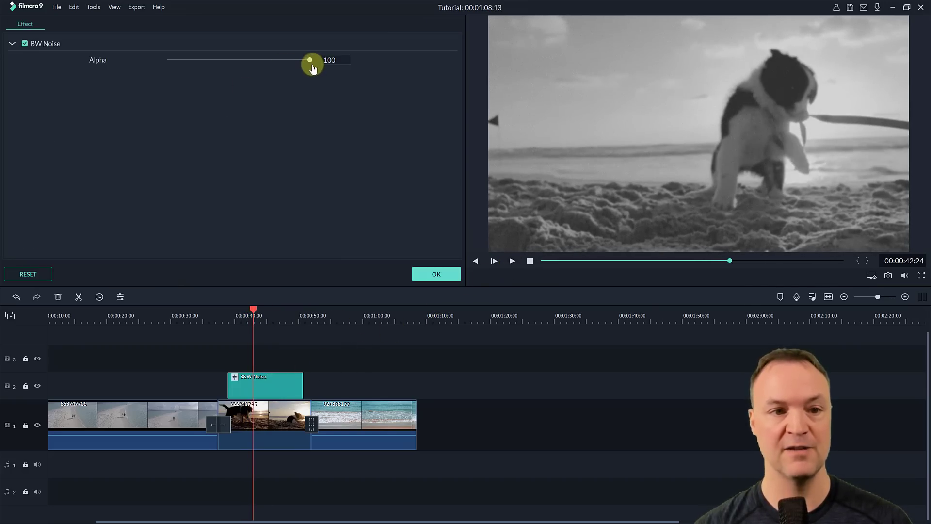
left_click_drag(310, 62, 246, 62)
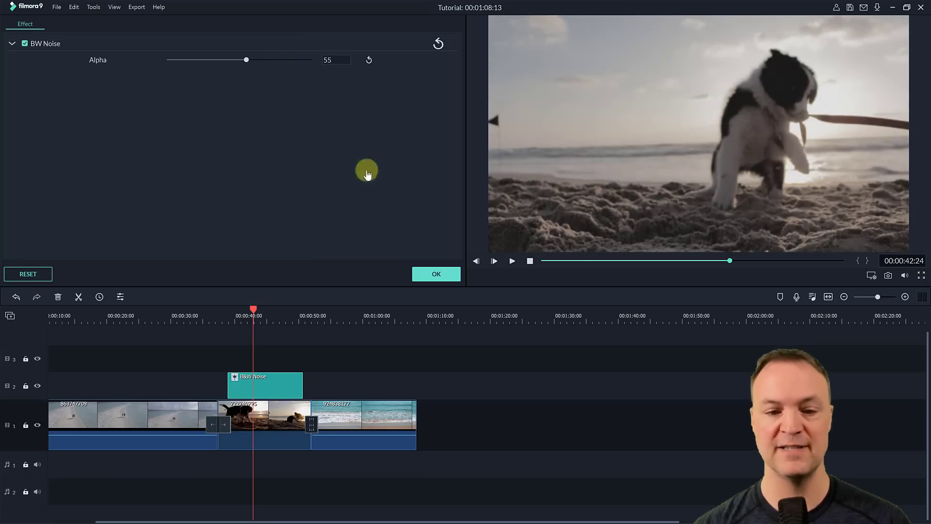
left_click(435, 275)
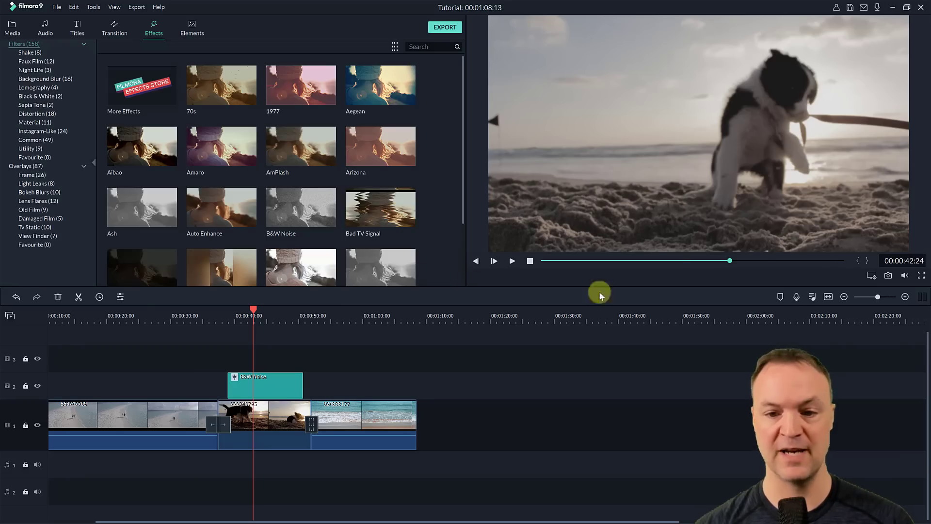
left_click(512, 263)
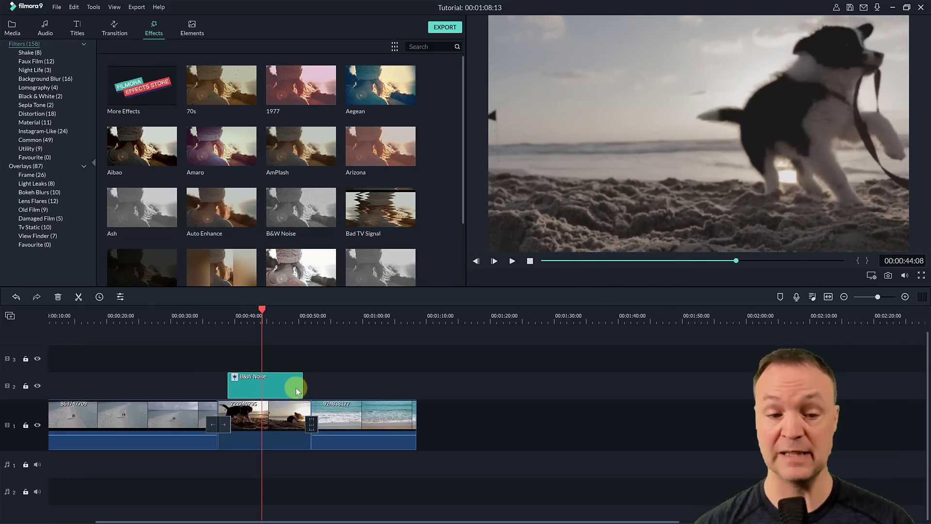
- Replace the B&W Noise effect with the Amaro filter above the dog clip on video track 2, starting at 00:00:44:07
key("Delete")
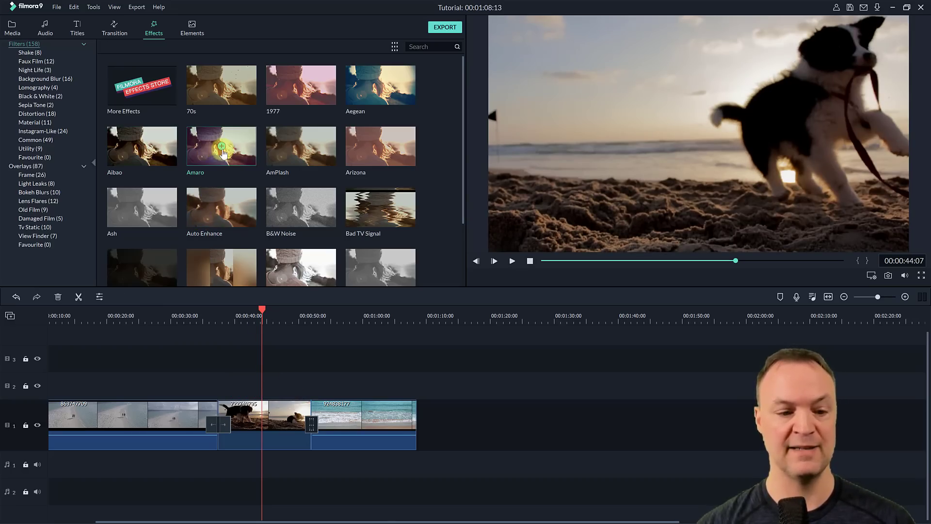
left_click(247, 422)
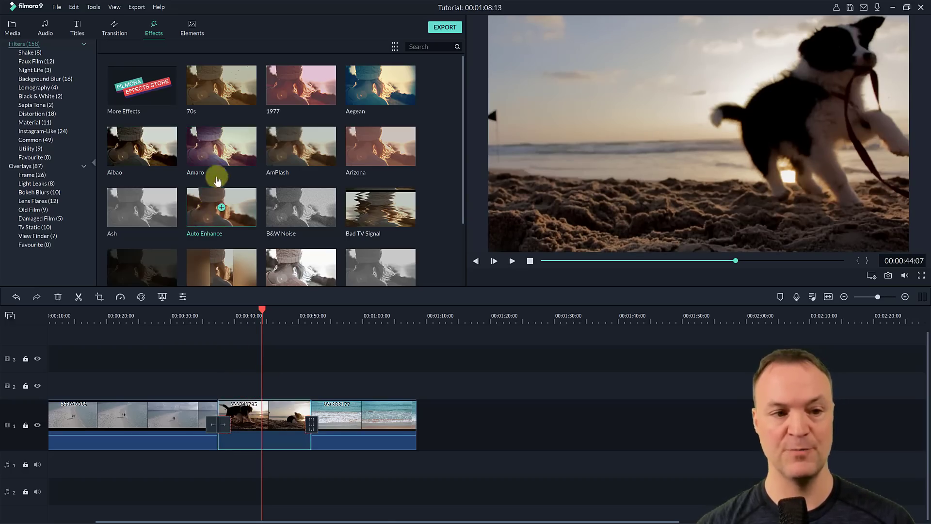
left_click(207, 160)
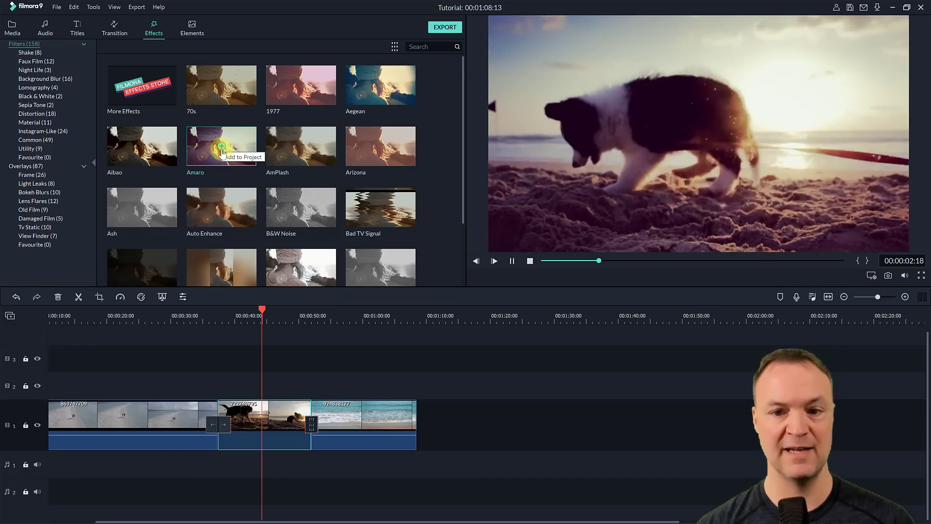
left_click(222, 146)
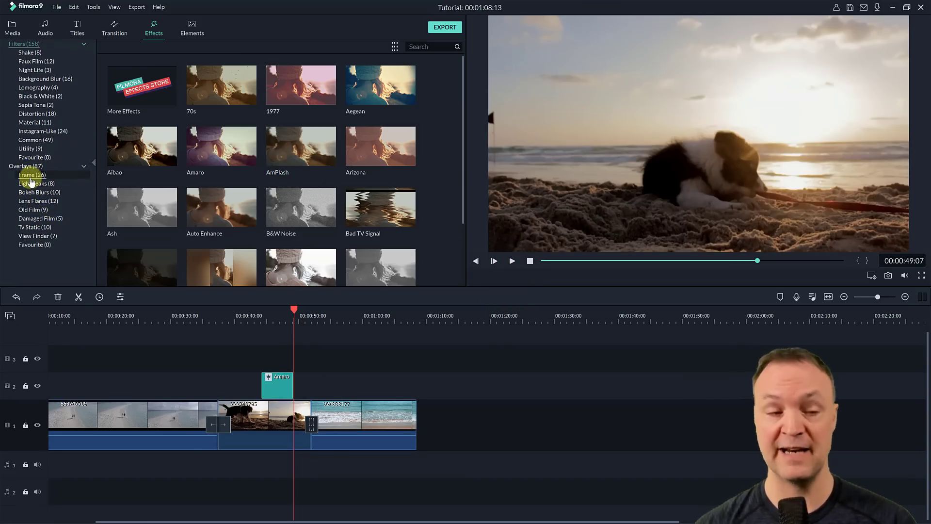
- Browse the Frame, Light Leaks and Bokeh Blurs overlays, and download and preview the Aqua 1 frame
left_click(31, 179)
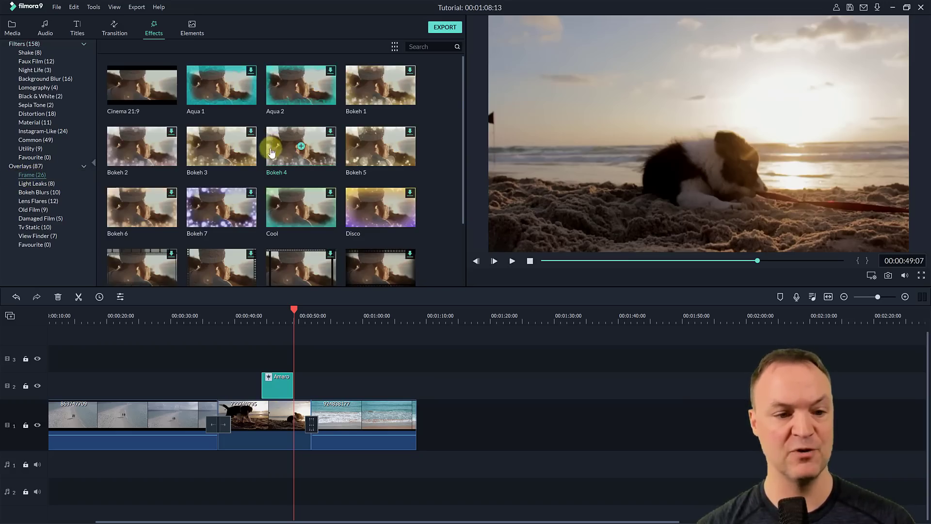
scroll(270, 145, "down", 3)
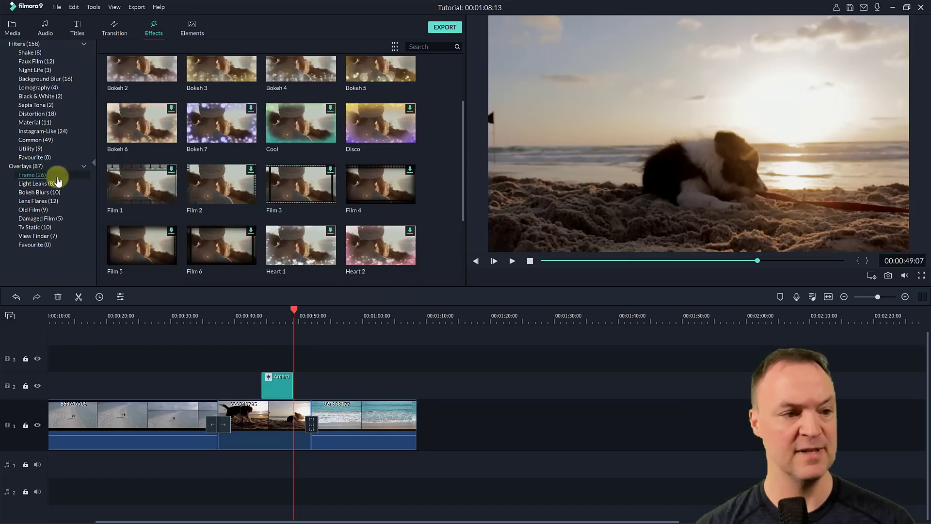
left_click(33, 183)
left_click(34, 192)
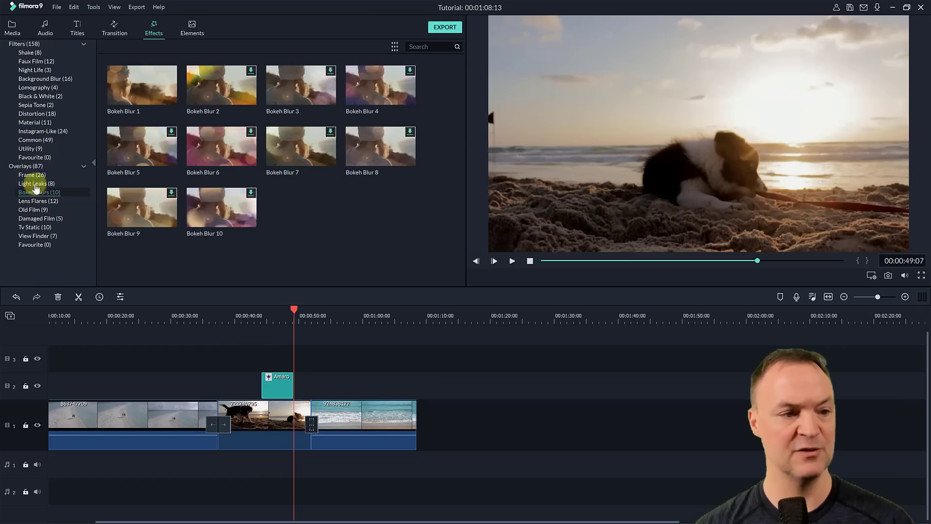
left_click(31, 177)
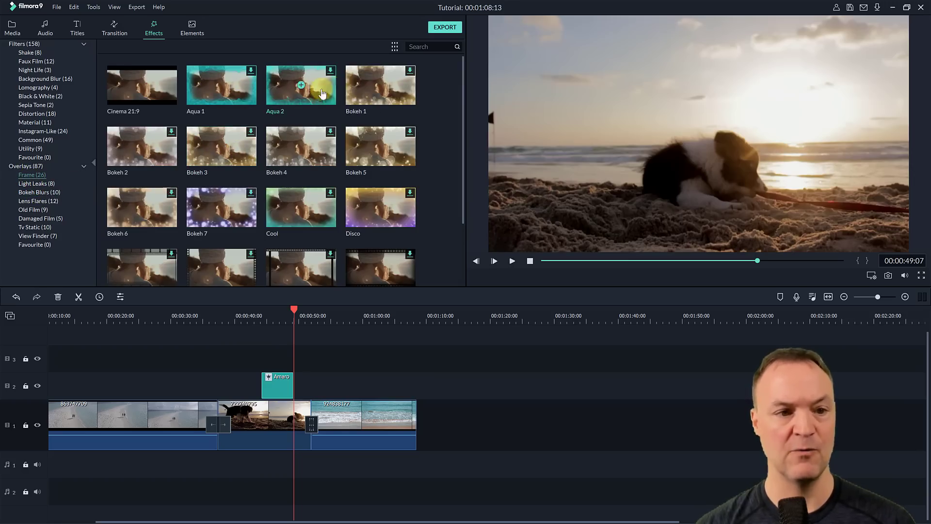
left_click(221, 86)
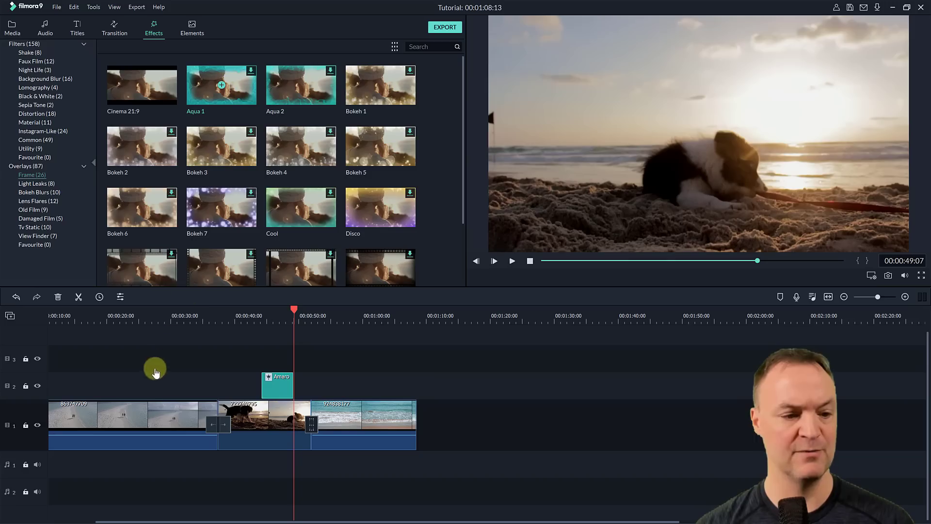
left_click(133, 406)
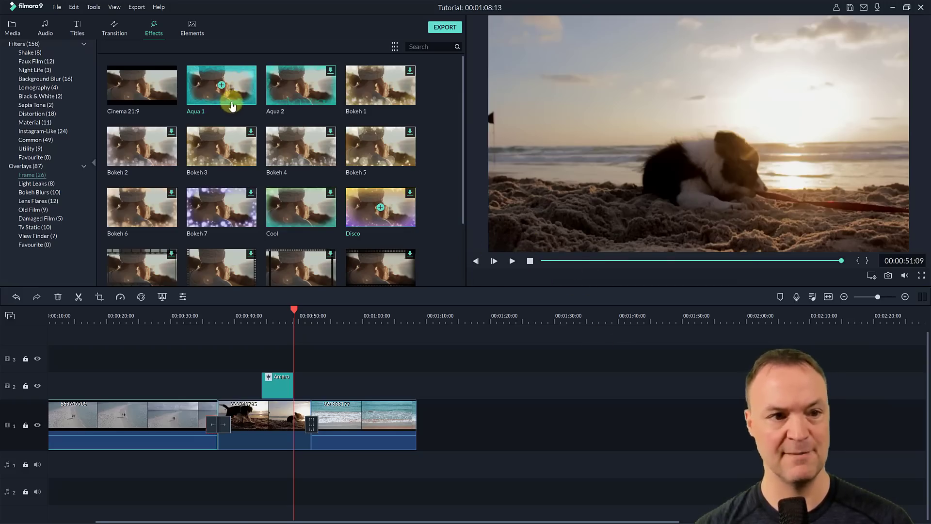
left_click(230, 103)
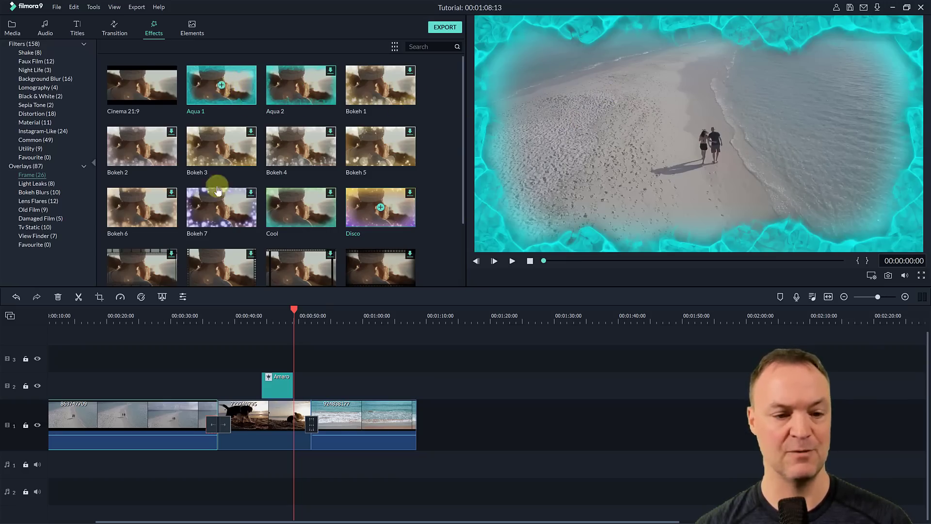
- Add the Aqua 1 overlay to video track 2 at 00:00:27:15, play it, and extend its start back to about 00:00:18
left_click_drag(295, 313, 155, 314)
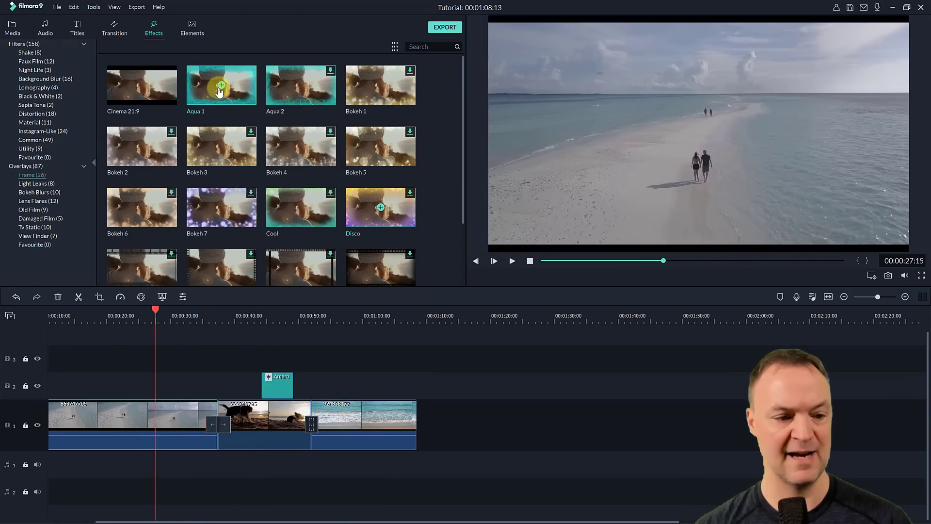
left_click(221, 86)
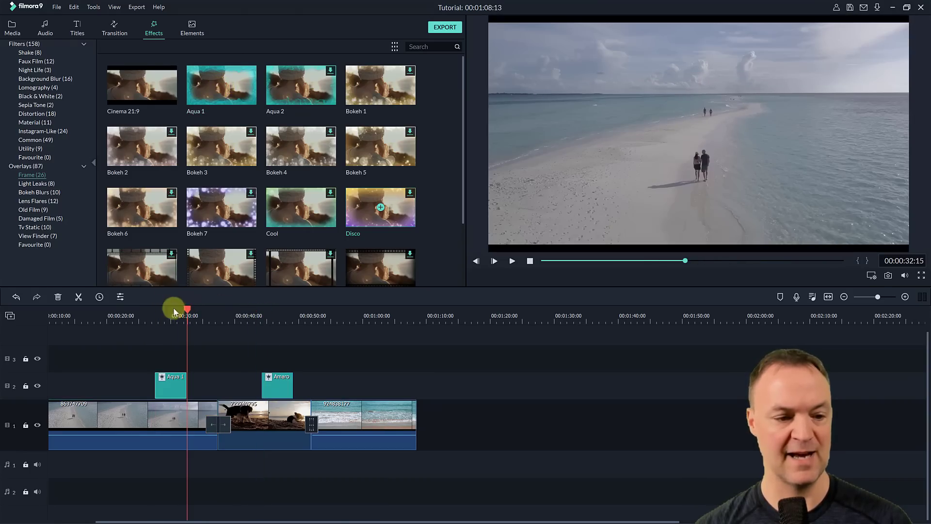
left_click_drag(174, 310, 153, 314)
left_click(511, 260)
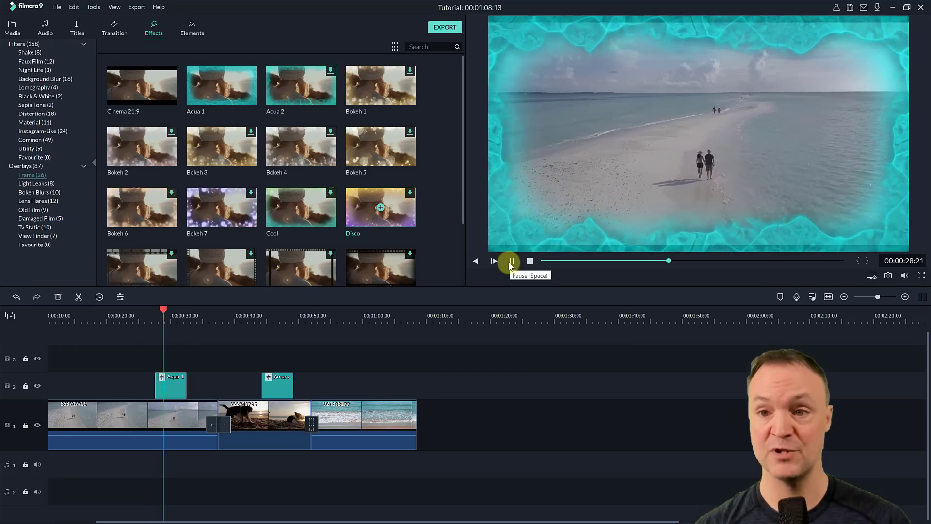
left_click(511, 262)
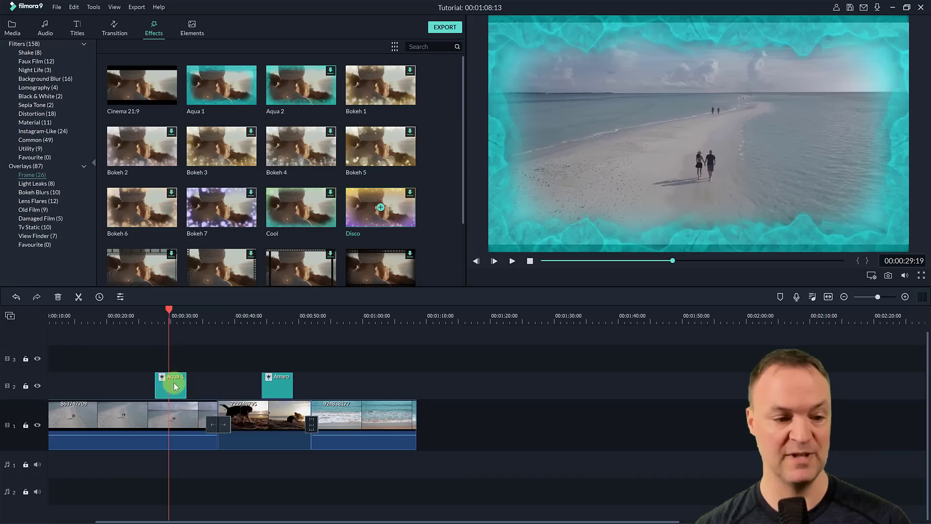
left_click_drag(154, 386, 94, 381)
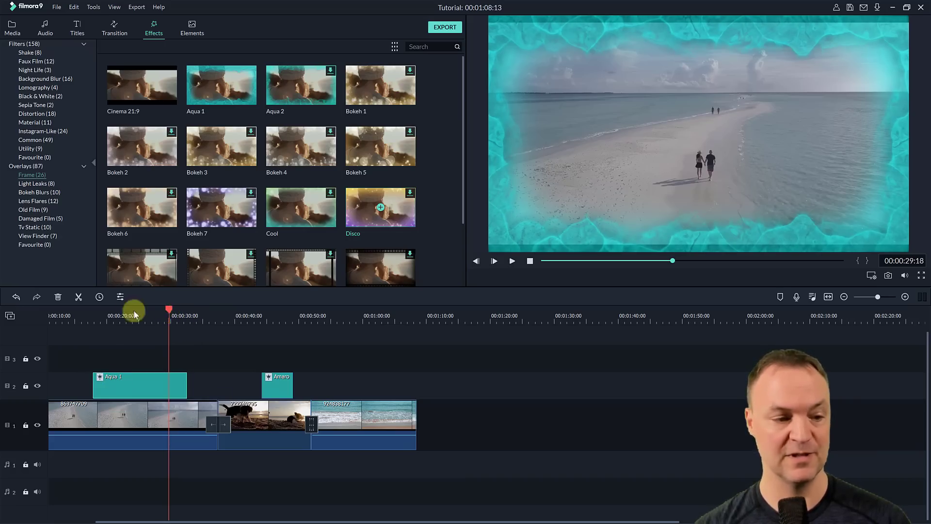
left_click_drag(93, 314, 90, 314)
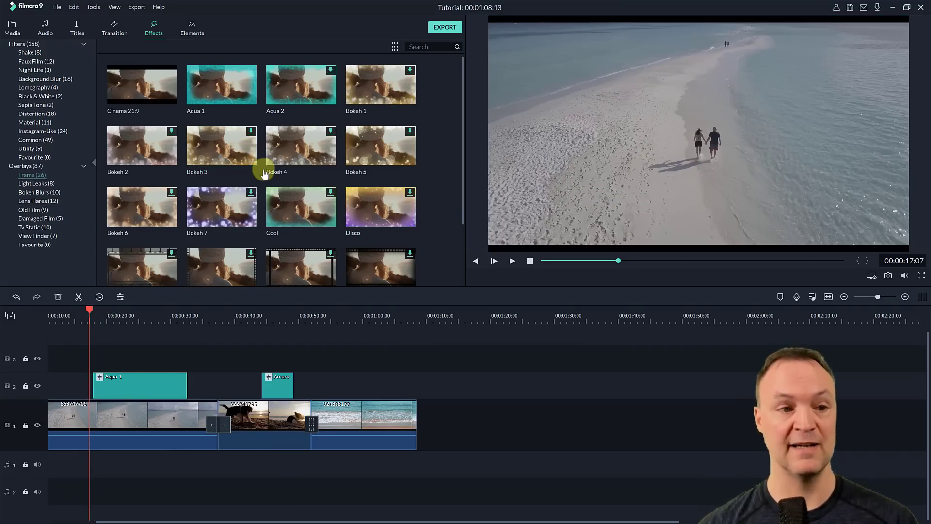
- Browse the element categories and add Badge Element 3 to video track 2 above the ocean clip at 00:01:00:01
left_click(29, 45)
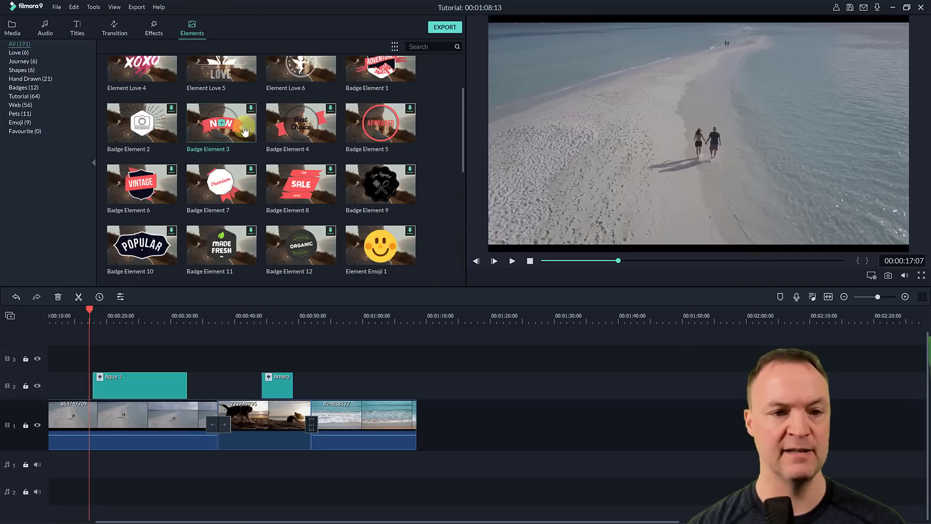
left_click(20, 71)
left_click(22, 79)
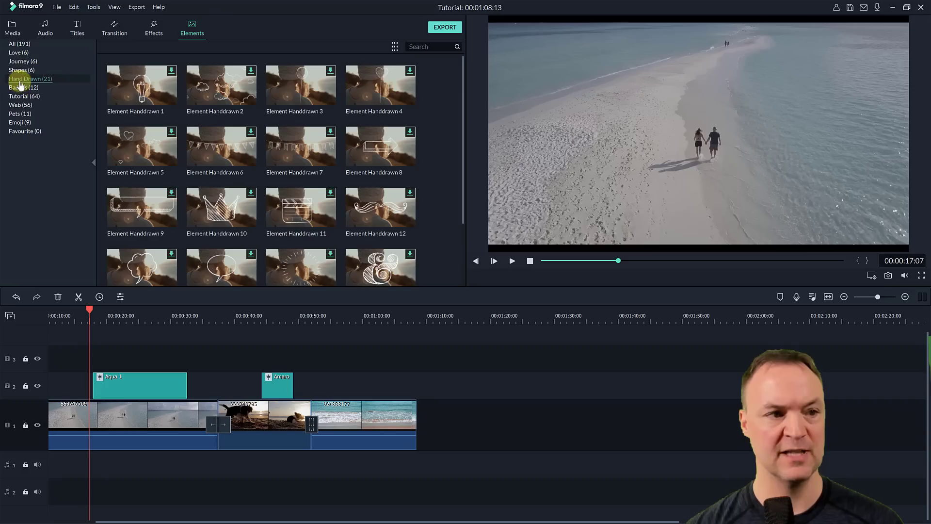
left_click(19, 44)
scroll(208, 115, "down", 10)
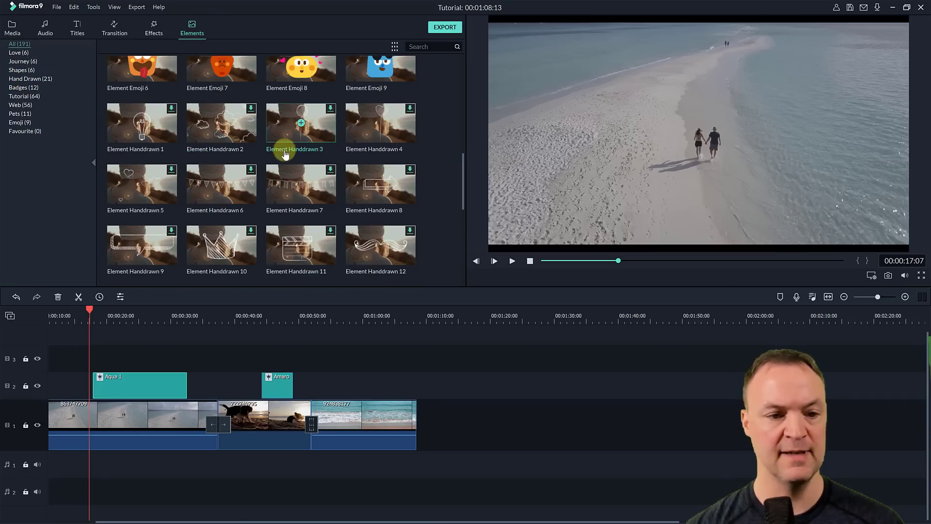
scroll(403, 209, "up", 10)
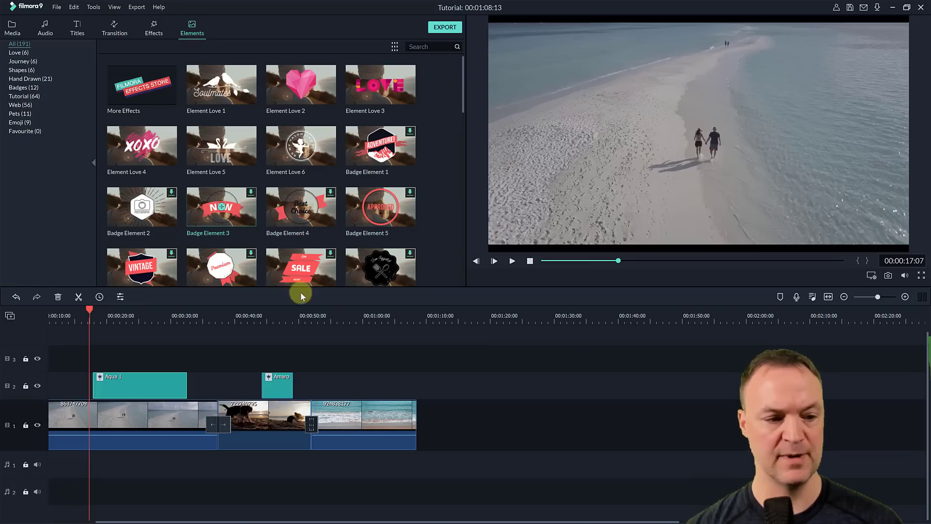
left_click_drag(90, 312, 363, 334)
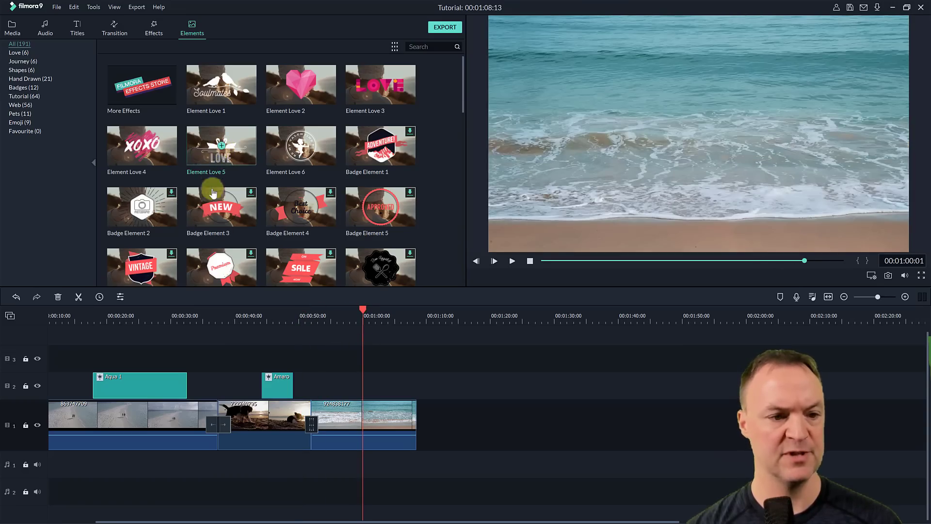
left_click(223, 209)
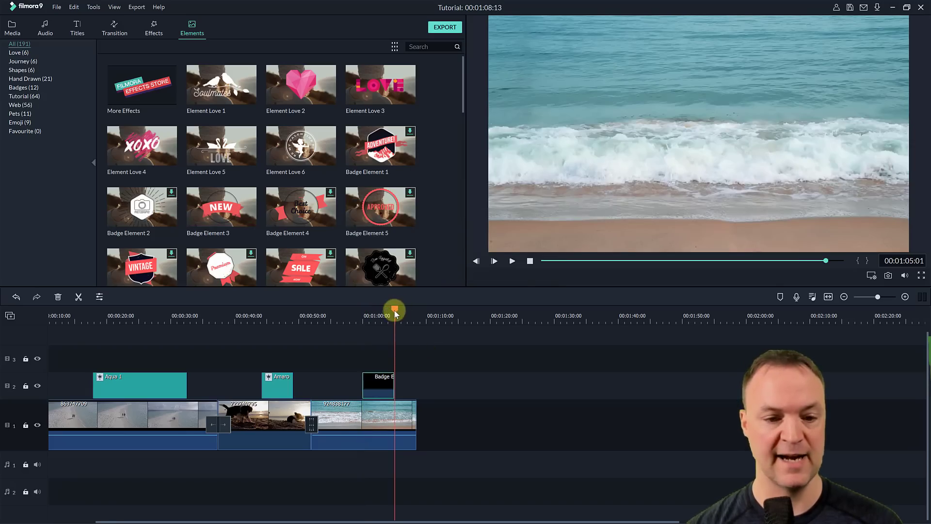
- Play the NEW badge from 00:01:02:01, and open and close its video settings
left_click_drag(387, 312, 376, 312)
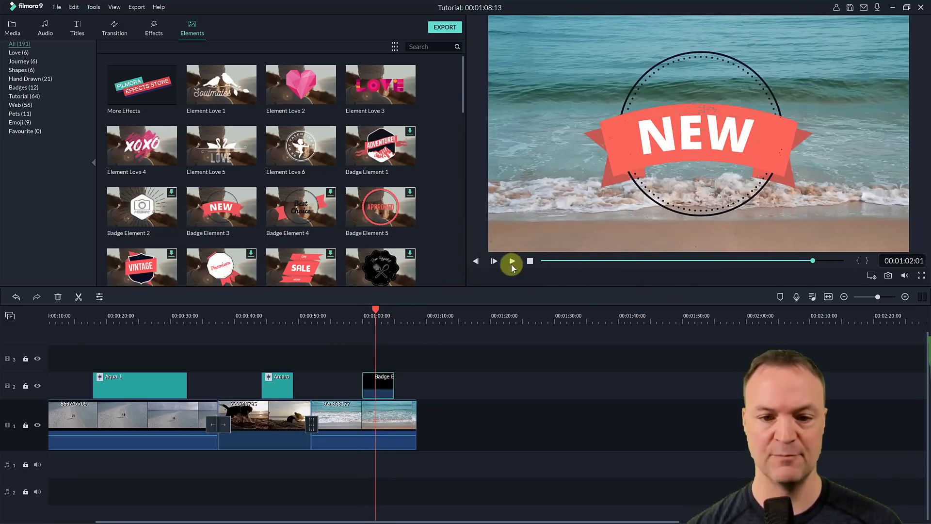
left_click(507, 262)
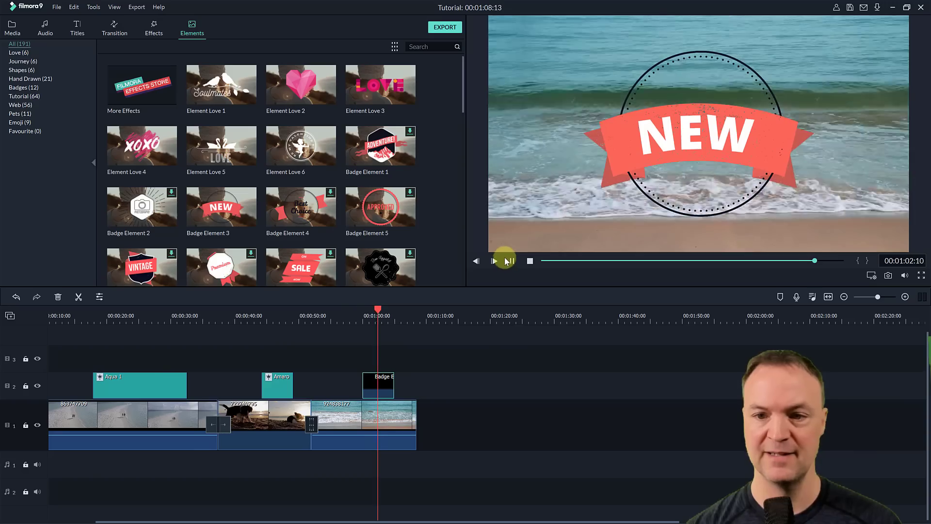
double_click(371, 386)
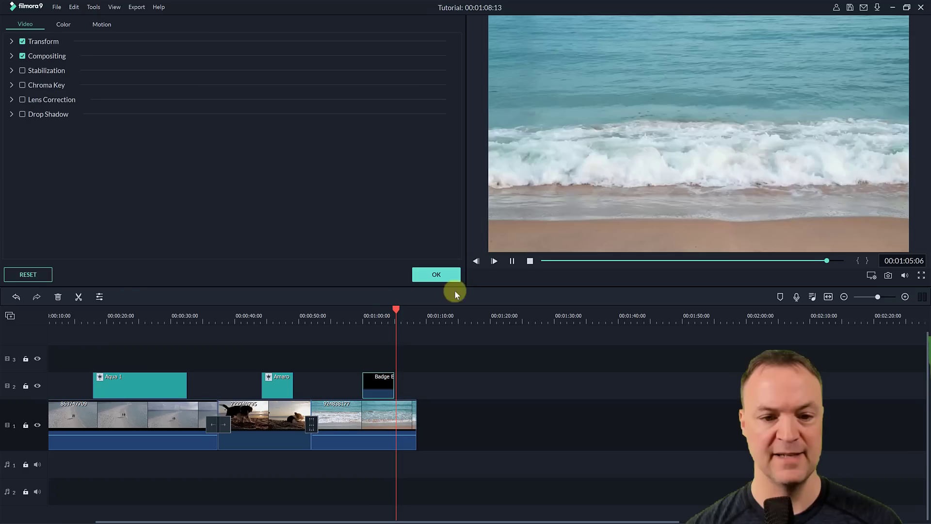
left_click(436, 274)
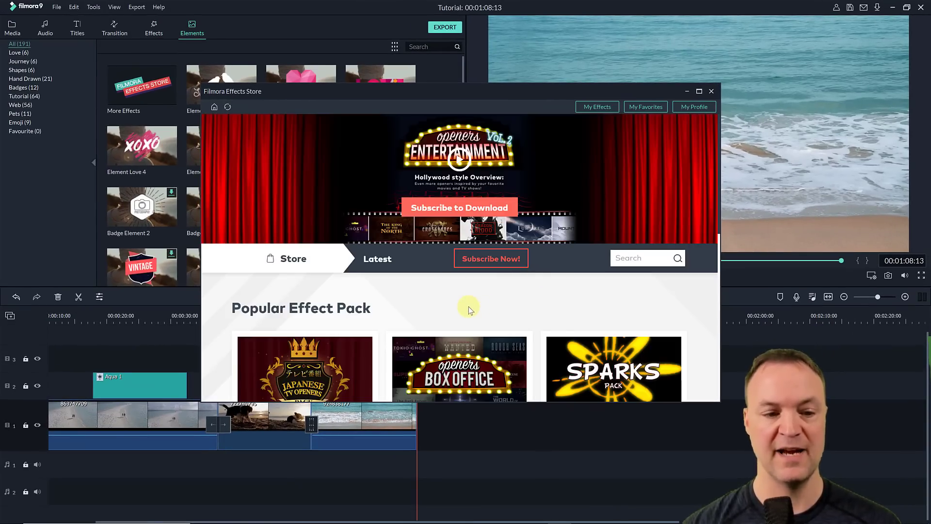
- Download the free Animated Emoji Pack from the Filmora Effects Store and close the store
scroll(465, 301, "down", 3)
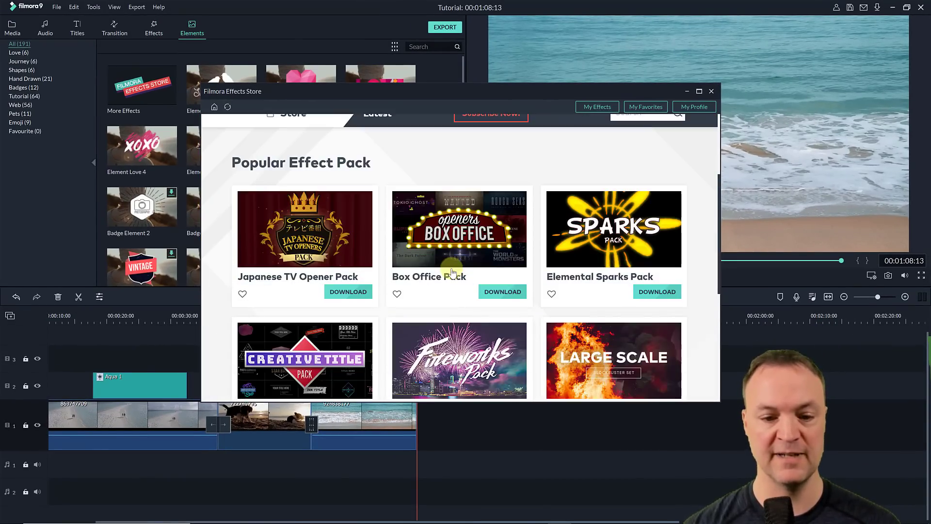
scroll(445, 272, "down", 5)
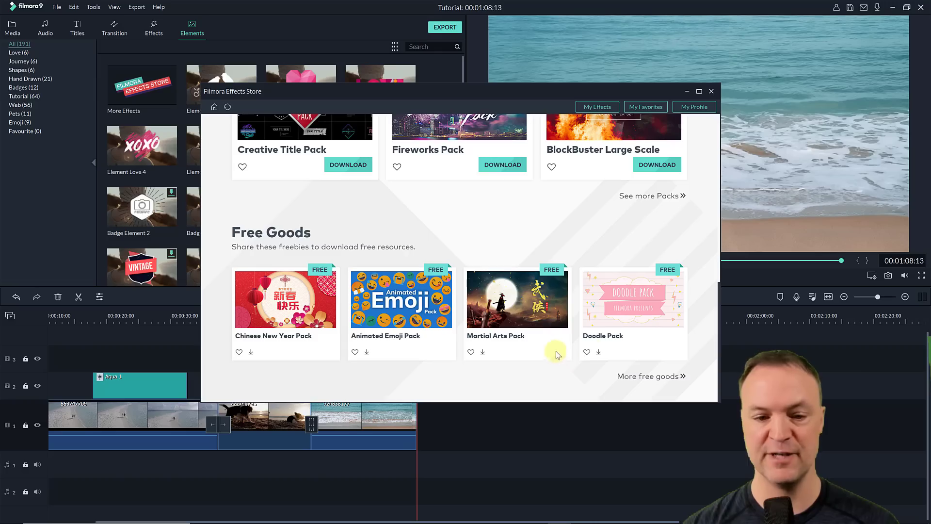
left_click(367, 354)
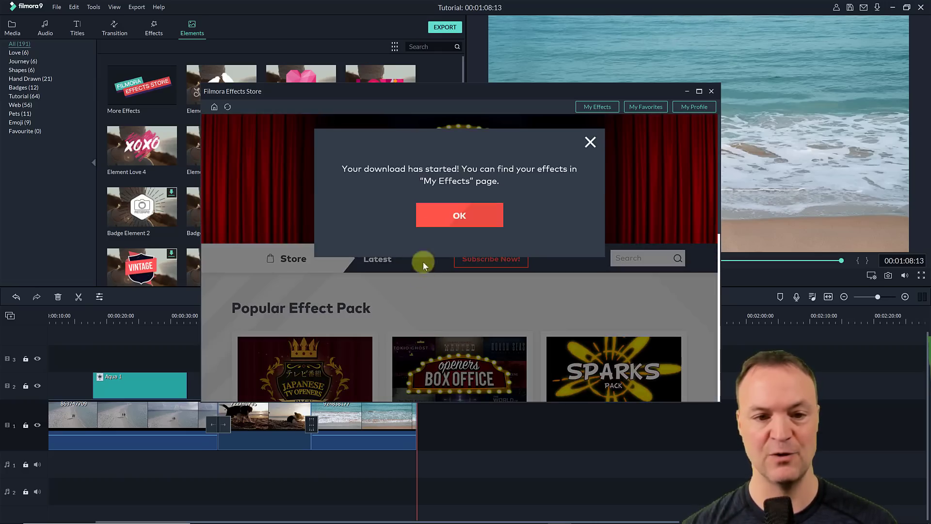
left_click(459, 218)
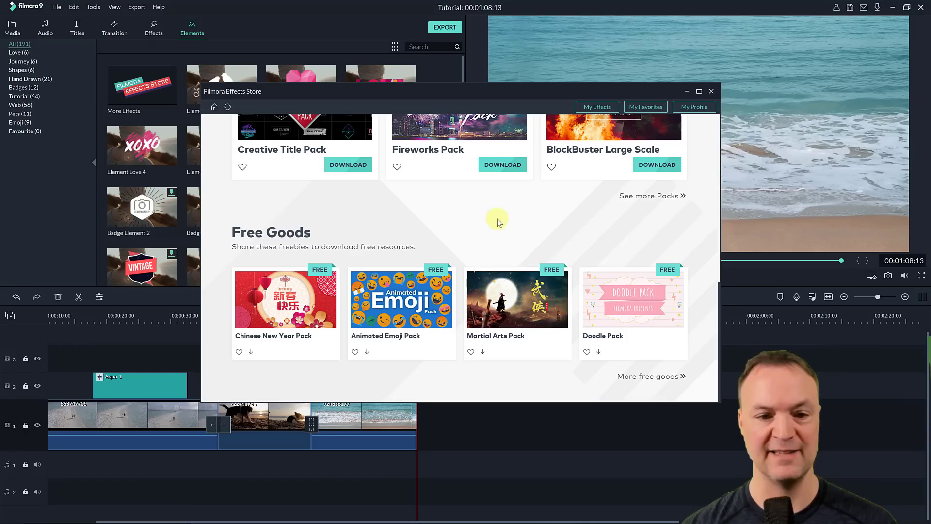
left_click(711, 92)
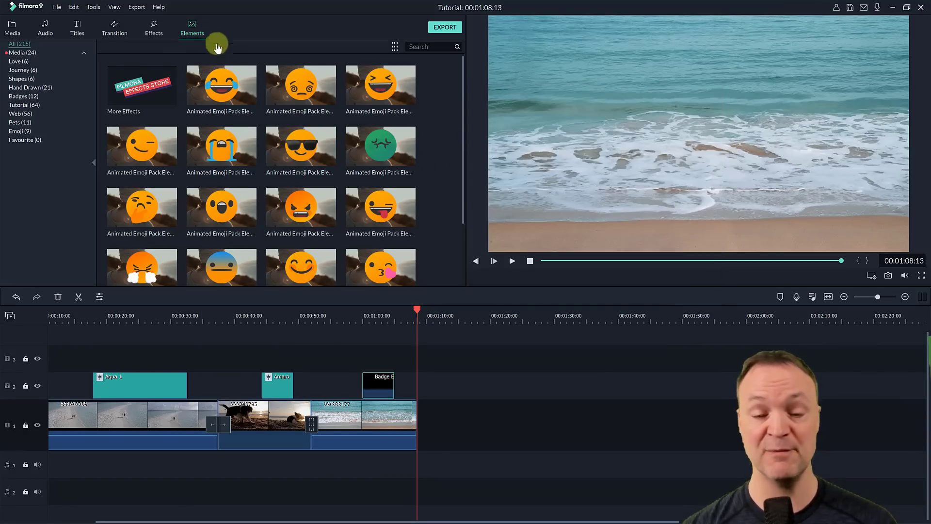
- Add the sunglasses emoji from the Animated Emoji Pack to video track 2 near the ocean clip's end, starting at about 00:01:06
scroll(306, 179, "down", 1)
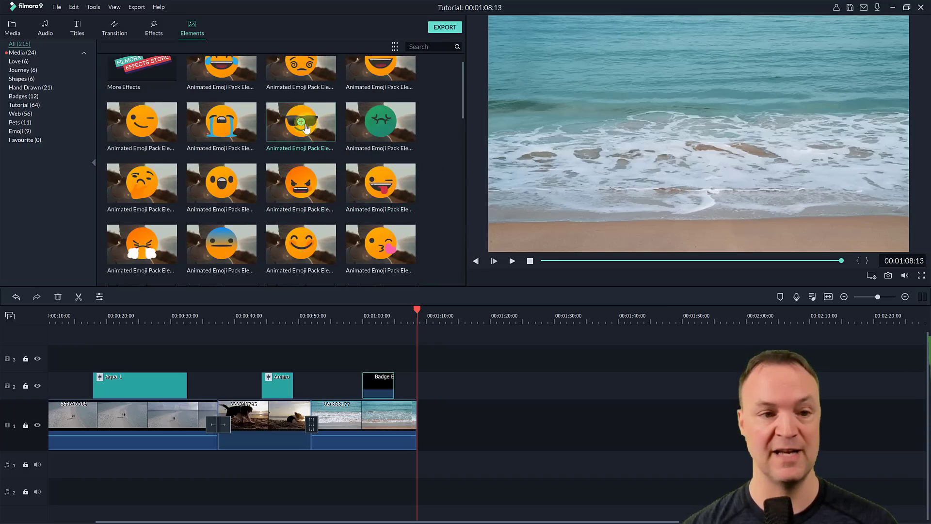
left_click_drag(304, 126, 422, 375)
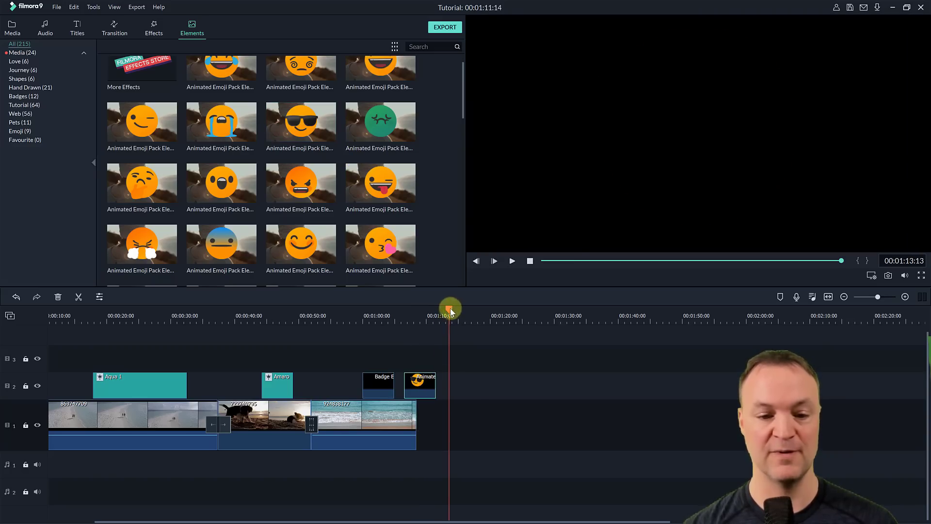
left_click_drag(448, 309, 408, 292)
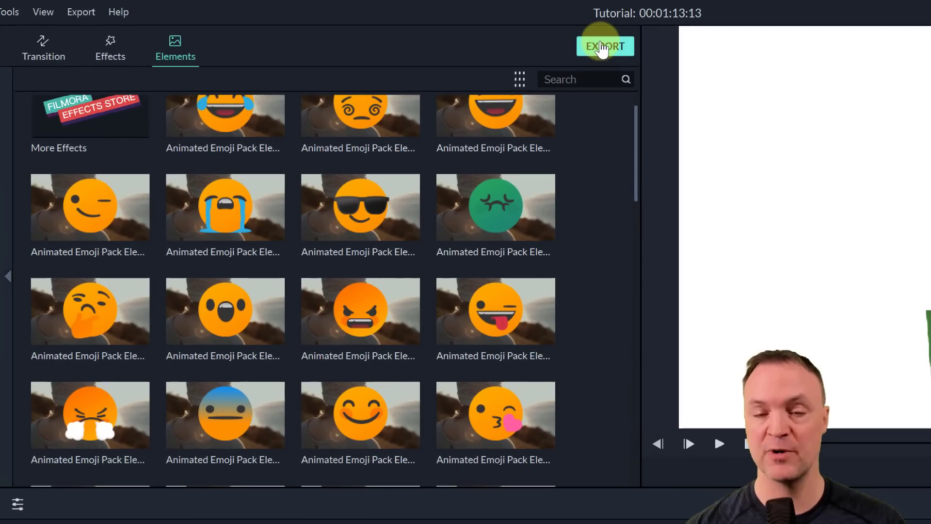
- Open the project's export settings and choose MP4 as the format for saving to the computer
left_click(81, 12)
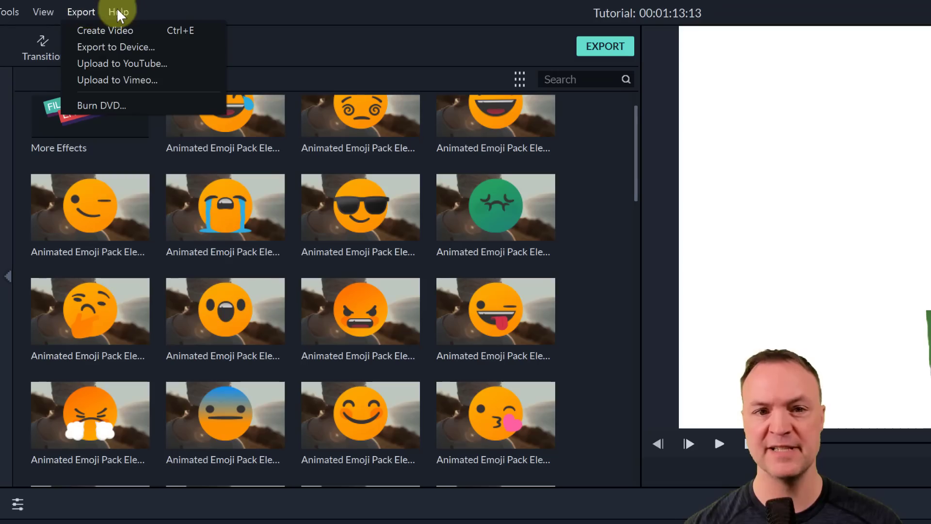
left_click(603, 48)
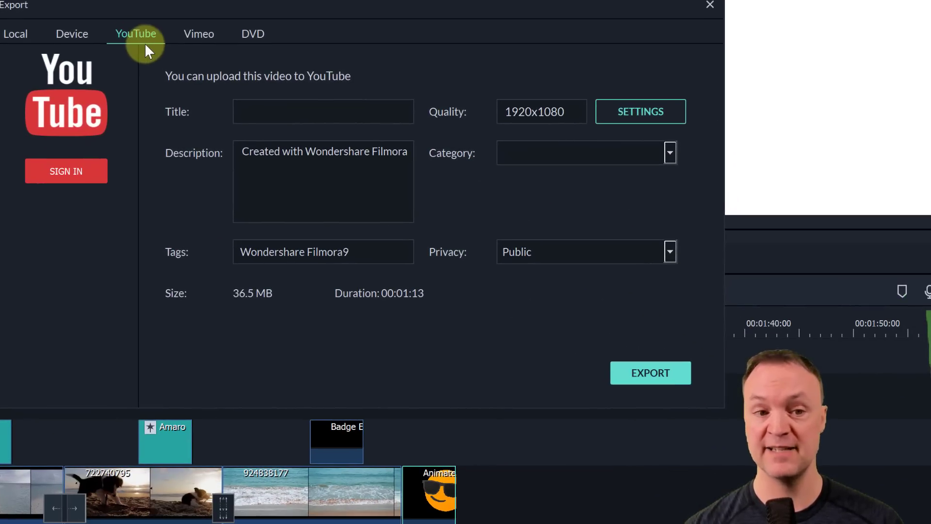
left_click(16, 32)
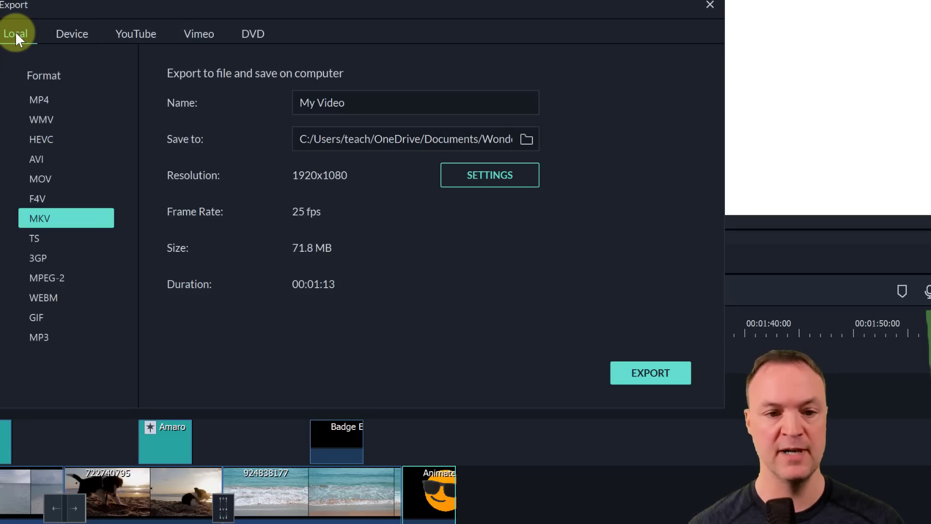
left_click(57, 100)
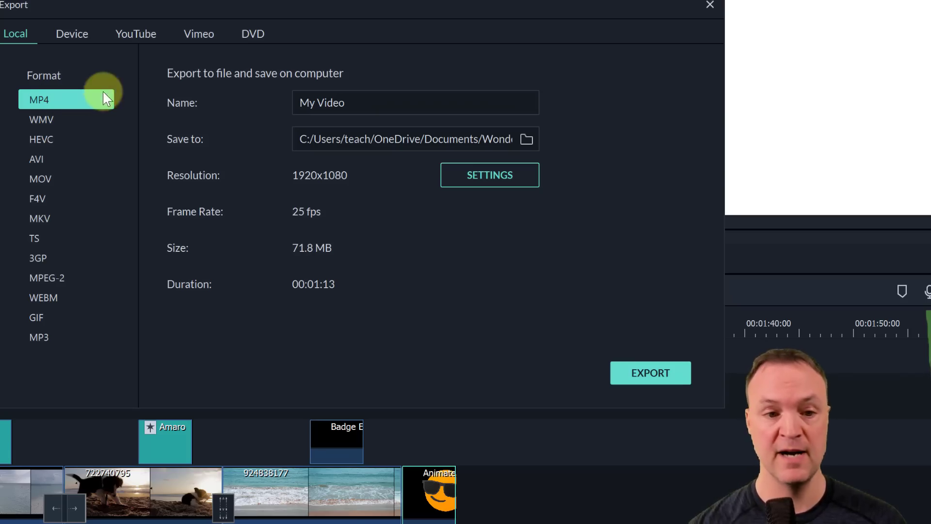
- Examine the MP4 export's file name, save folder, and video and audio encoding settings without changing them
left_click_drag(424, 104, 206, 83)
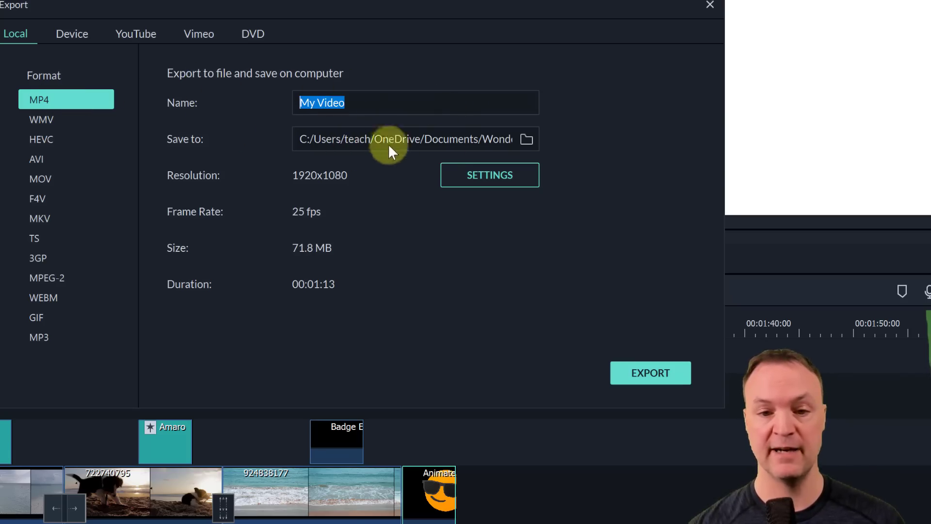
left_click(526, 141)
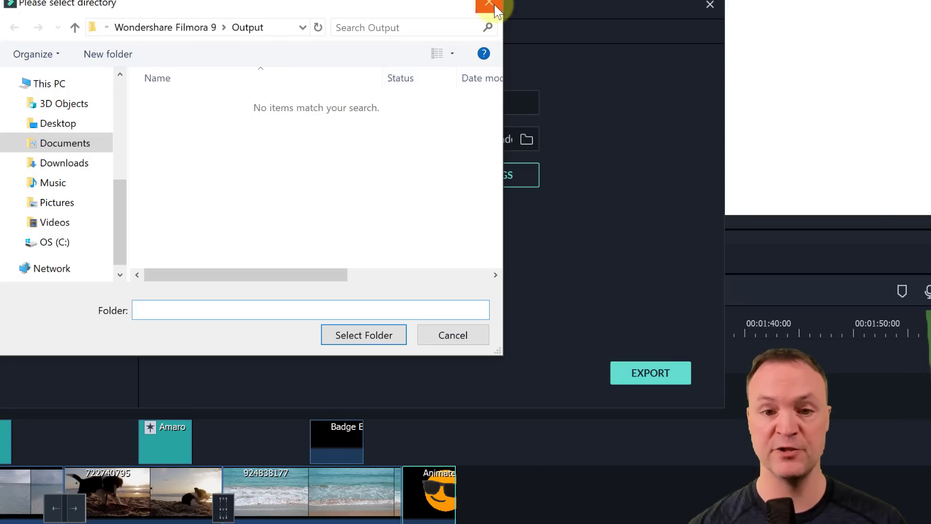
left_click(489, 4)
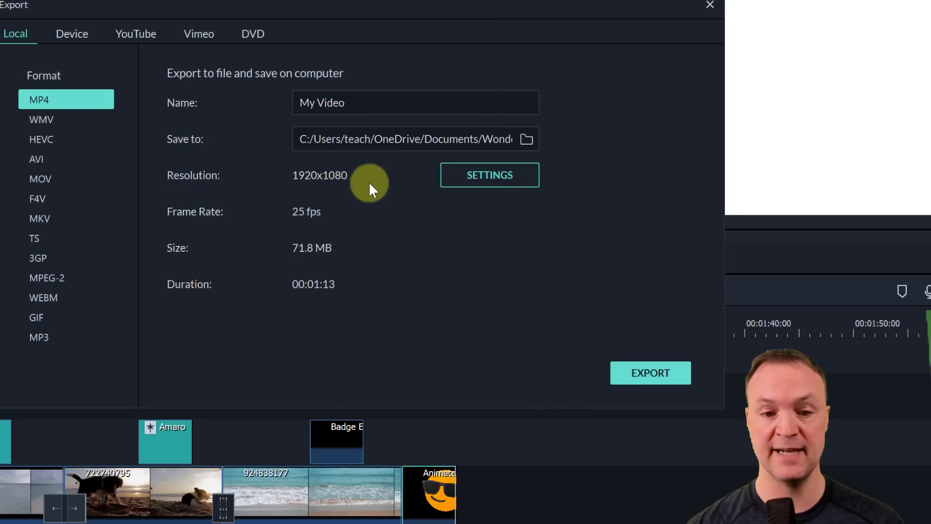
left_click(484, 183)
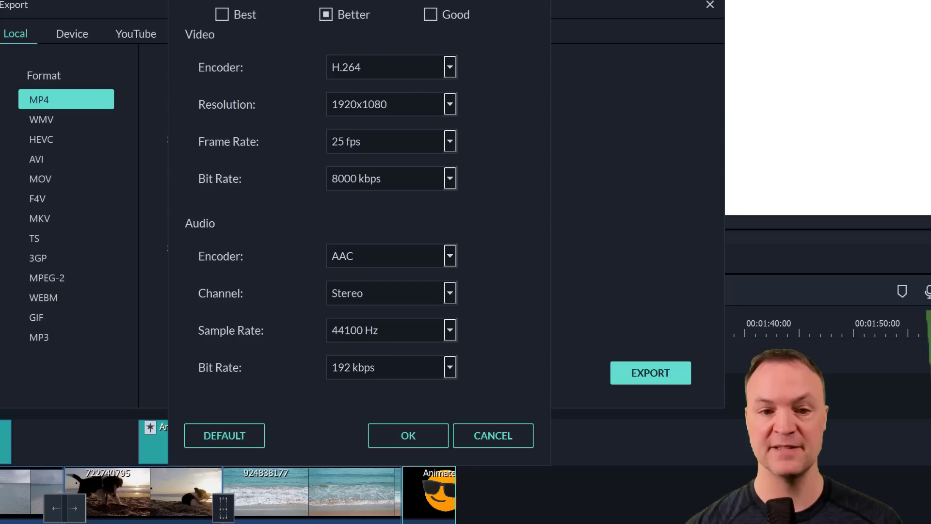
left_click(537, 0)
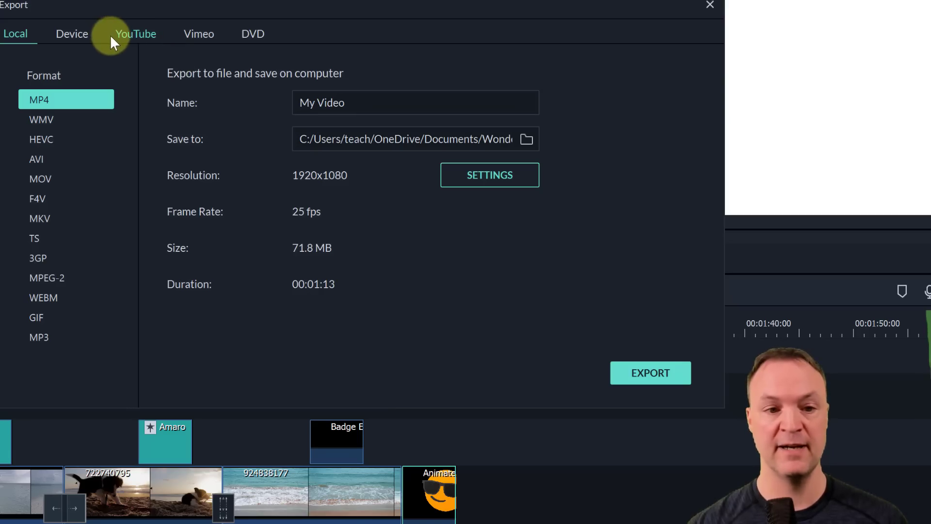
- Try to export the video to YouTube with the title "test" and the privacy set to Private
left_click(127, 38)
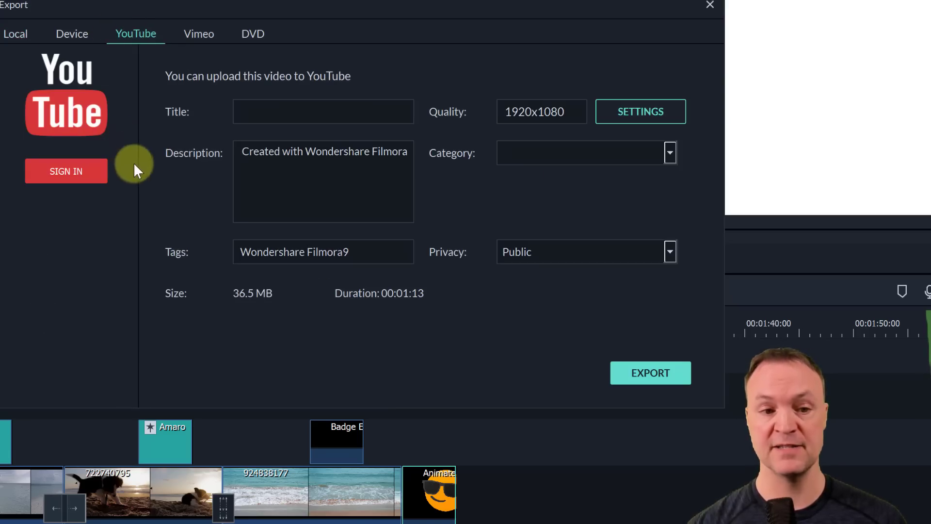
left_click(266, 120)
type("test")
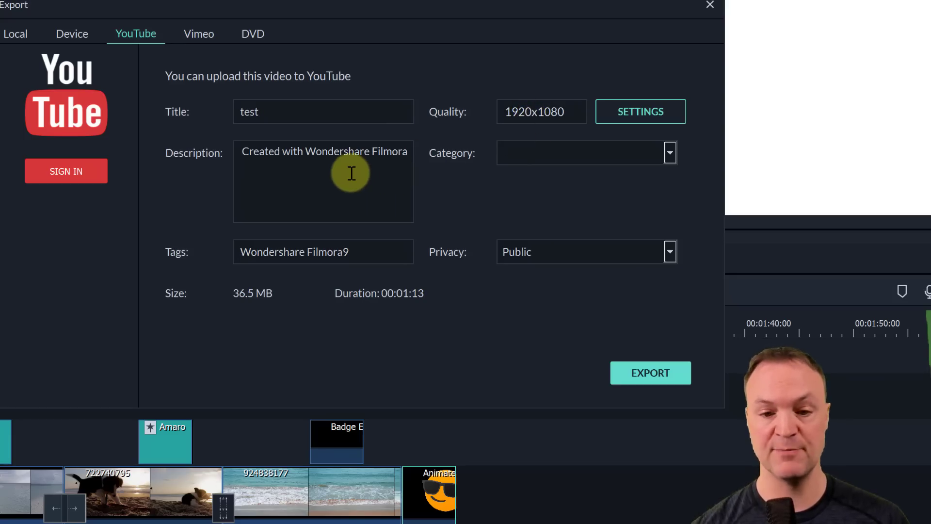
left_click(563, 252)
left_click(557, 290)
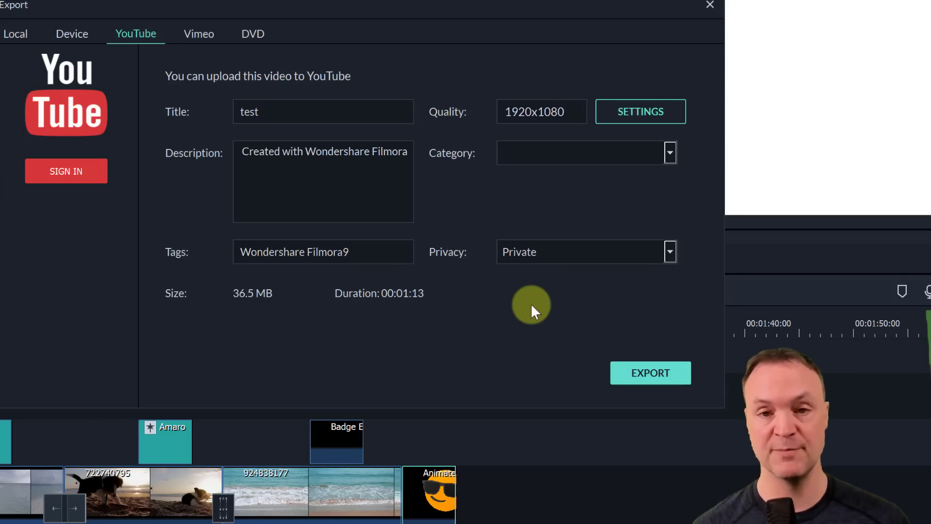
left_click(643, 374)
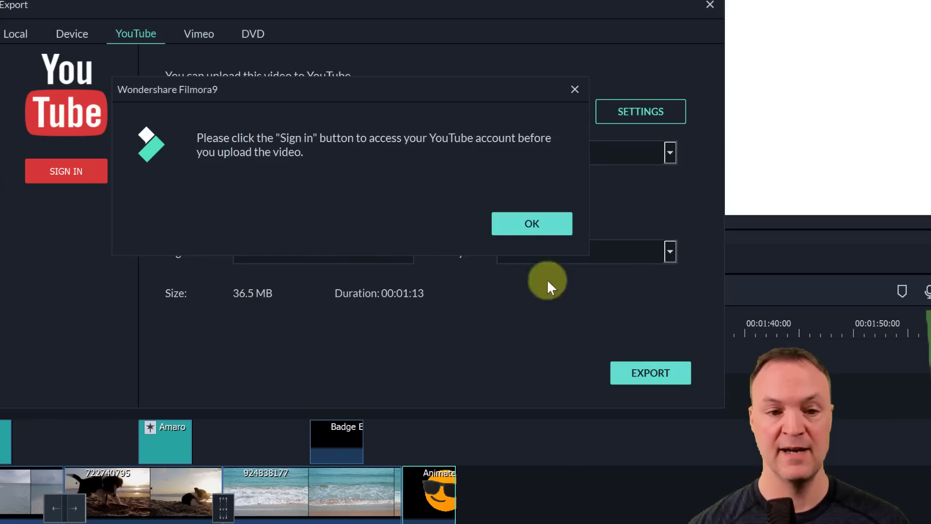
left_click(515, 227)
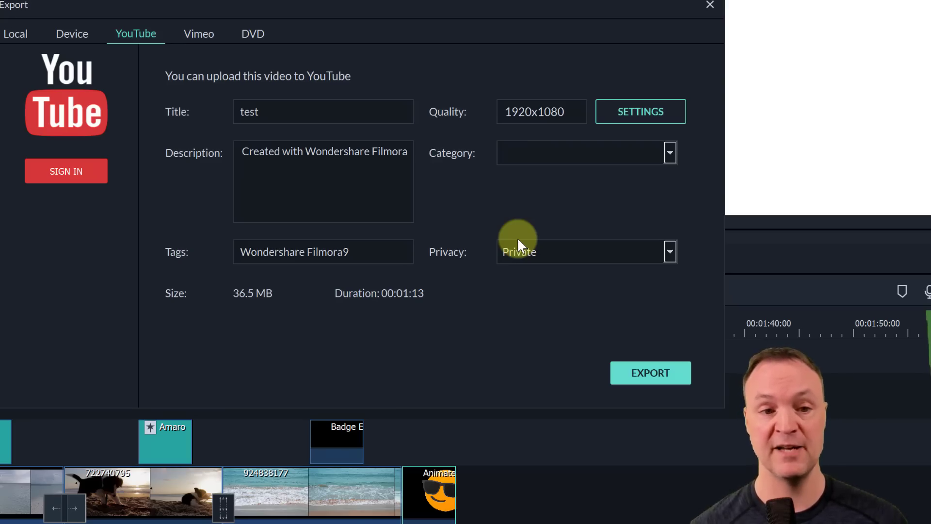
- View the DVD, Vimeo and device export options, and return to the local MP4 export settings
left_click(253, 35)
left_click(204, 36)
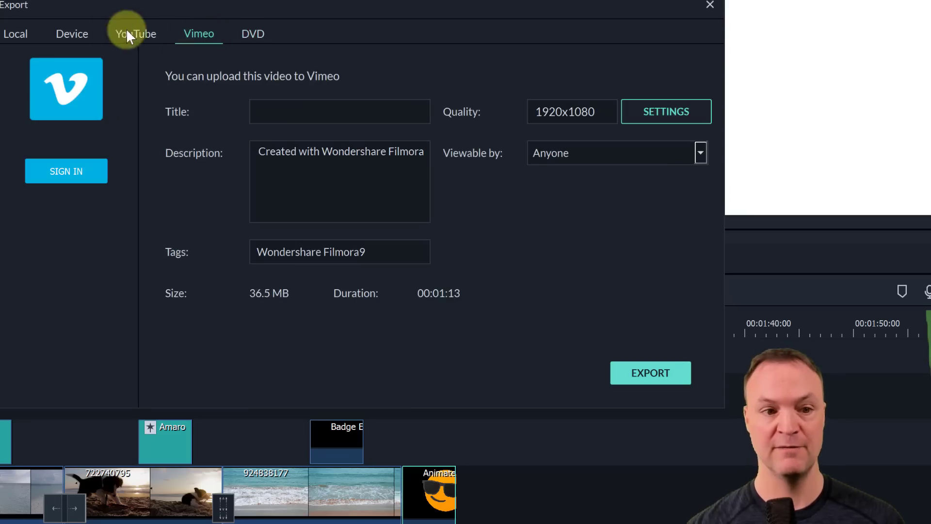
left_click(70, 43)
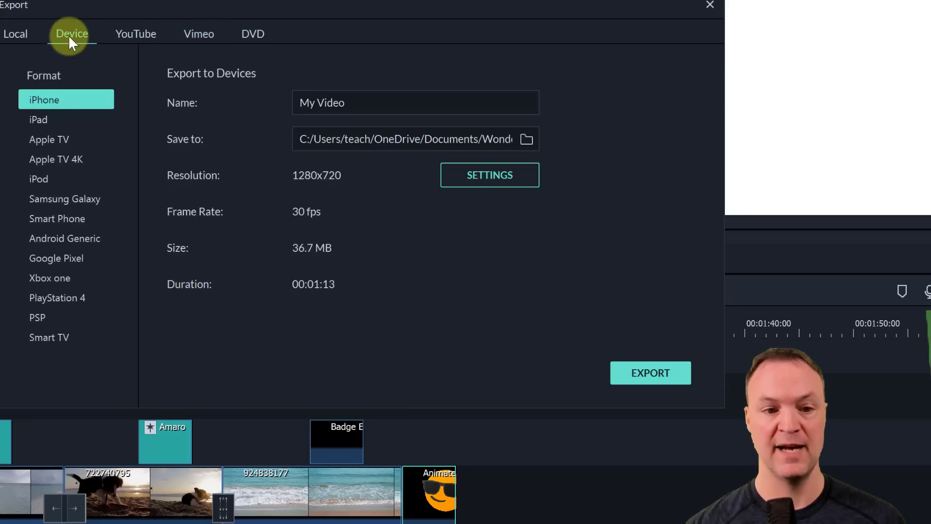
left_click(19, 35)
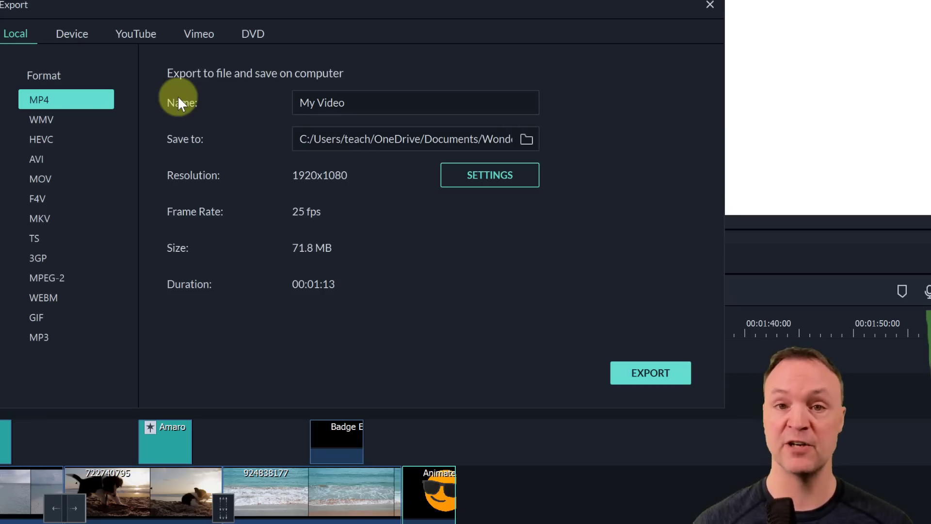